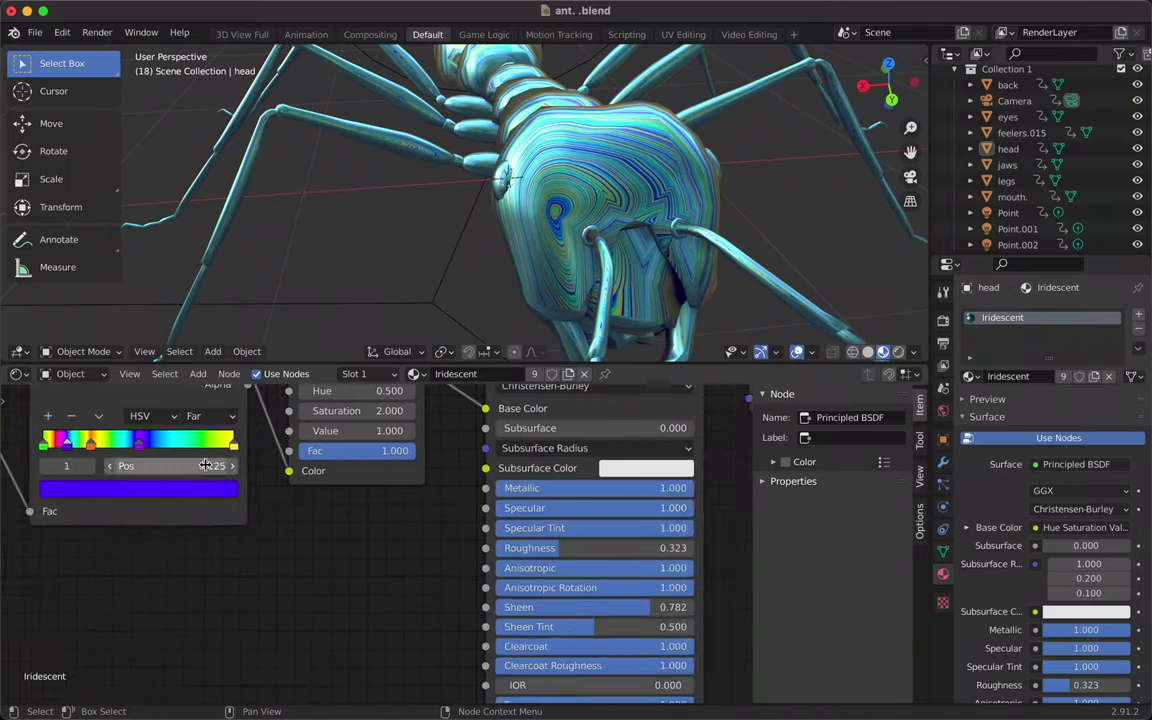
Slide the Iridescent ColorRamp's orange, blue and green stops to brighten the stripes.
click(195, 553)
click(199, 557)
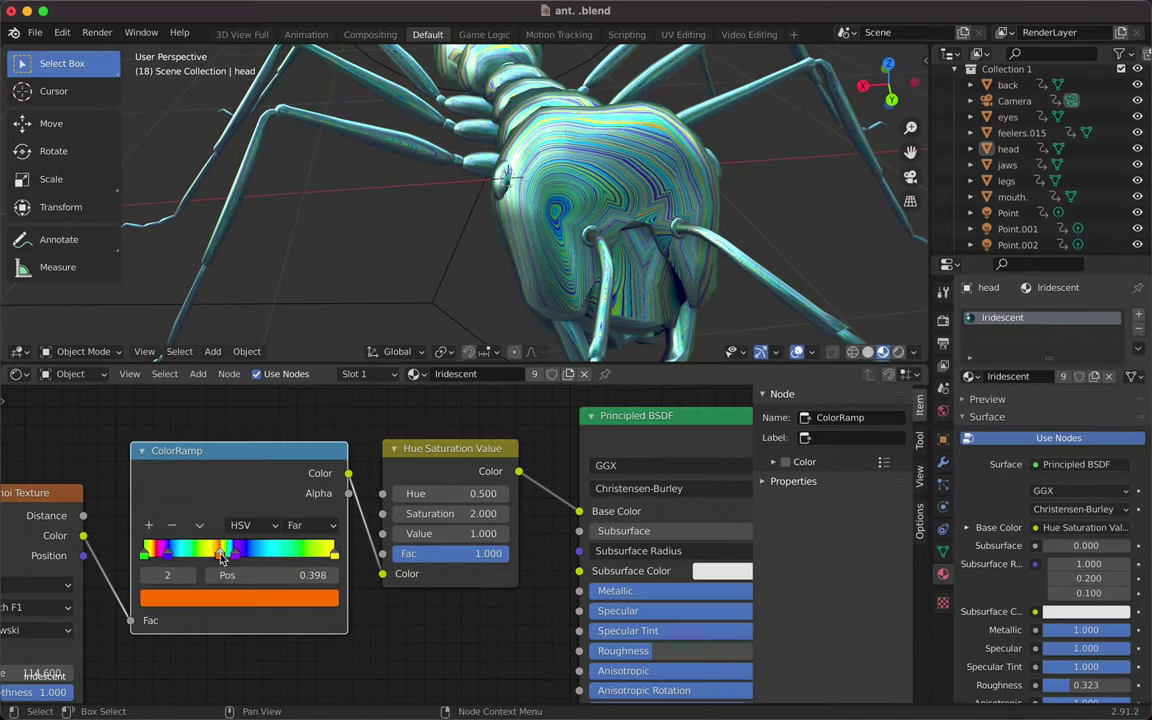
drag(148, 561, 202, 553)
Adjust the Principled BSDF colour settings and nudge the rendered ant on the poster.
scroll(225, 530, down, 2)
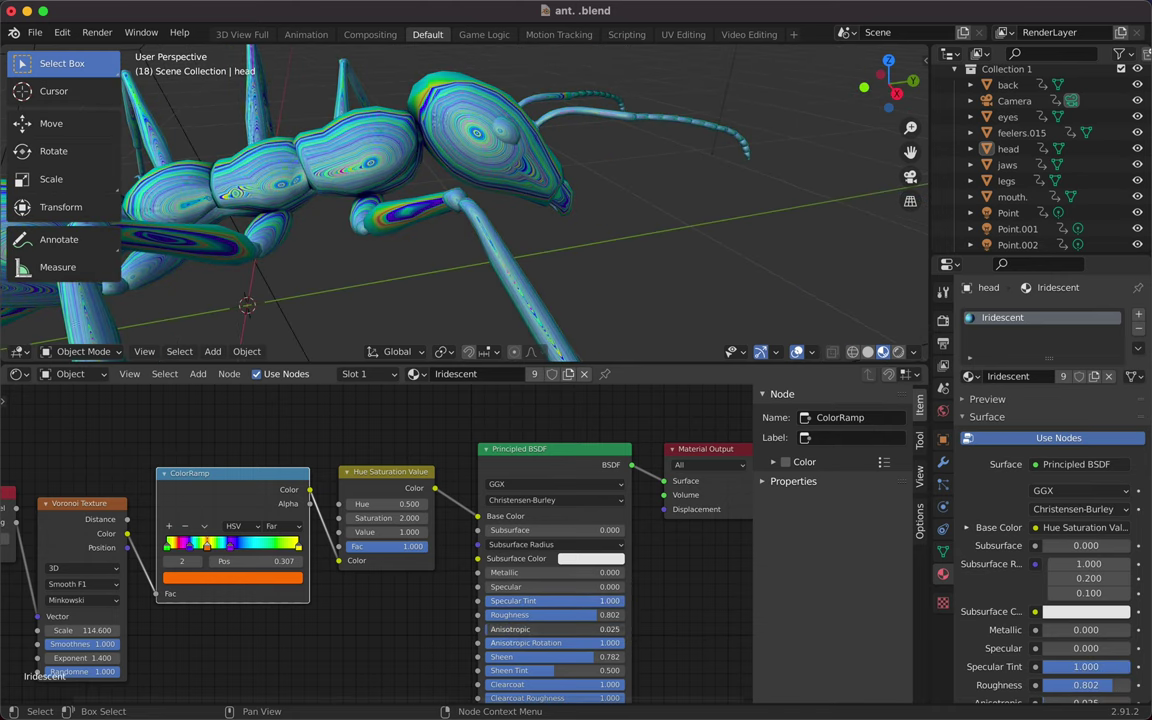
scroll(555, 628, down, 3)
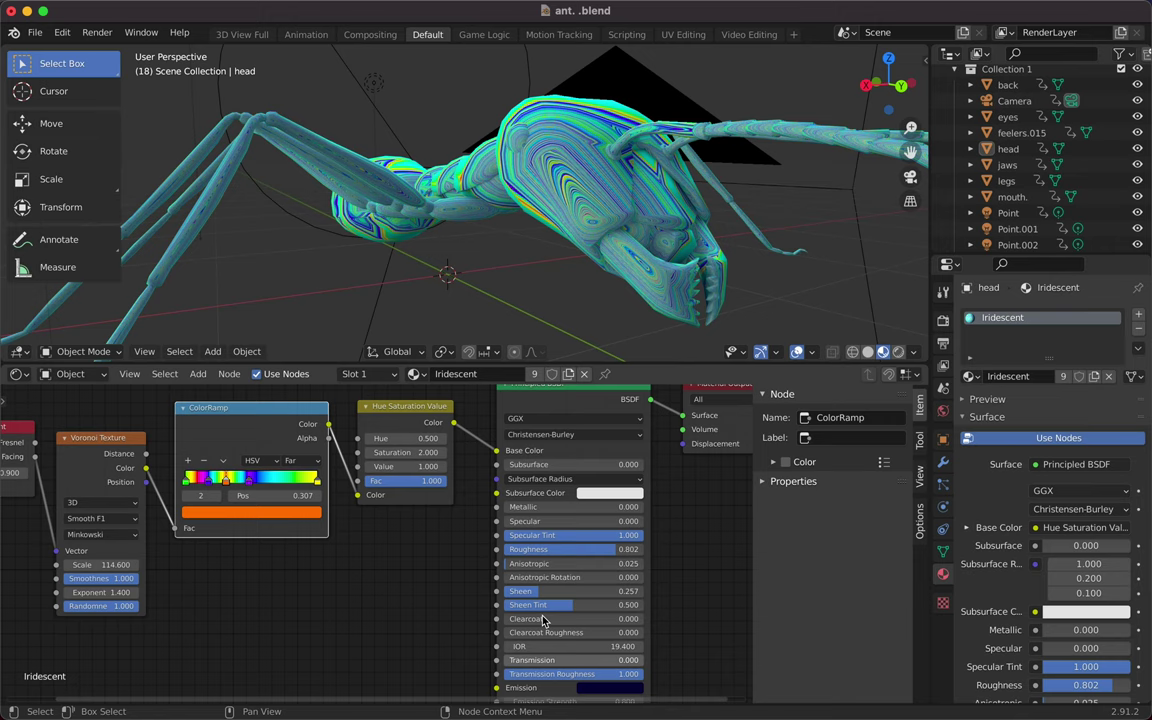
scroll(560, 681, down, 2)
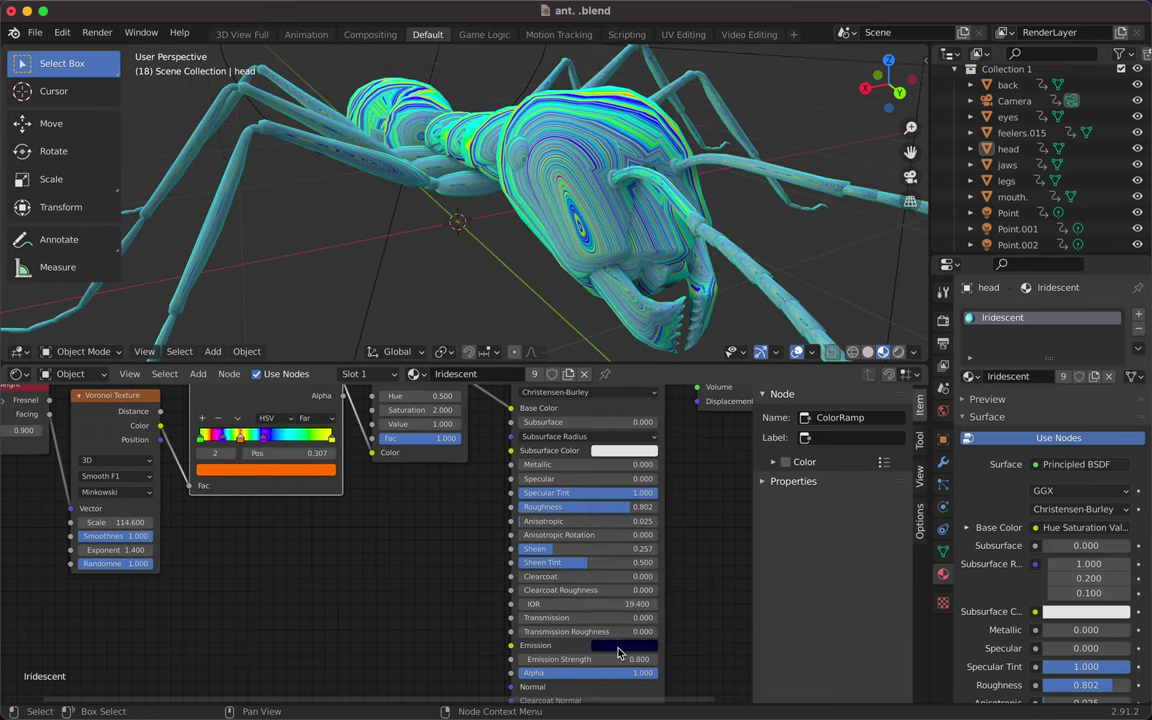
click(620, 450)
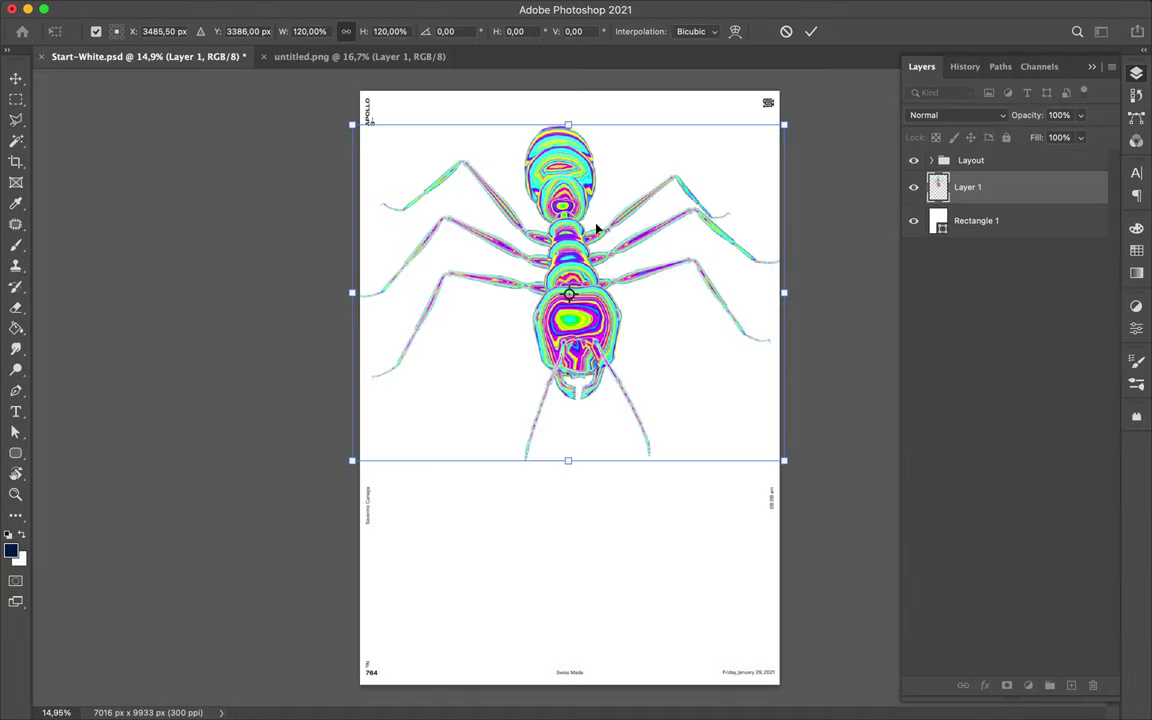
drag(594, 229, 578, 237)
Free-transform the ant larger across the poster.
key(ctrl+t)
drag(563, 175, 563, 154)
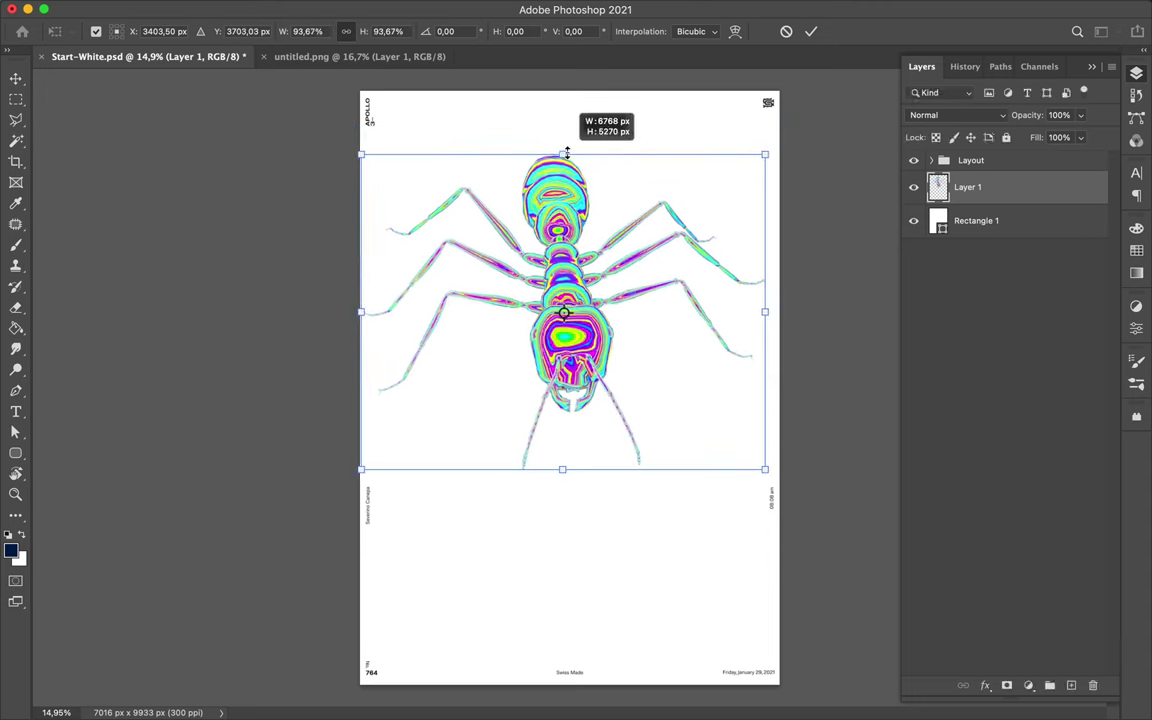
key(Return)
Add Levels and Hue/Saturation adjustments above the ant, shifting its hues.
click(1028, 685)
click(1040, 436)
click(1028, 685)
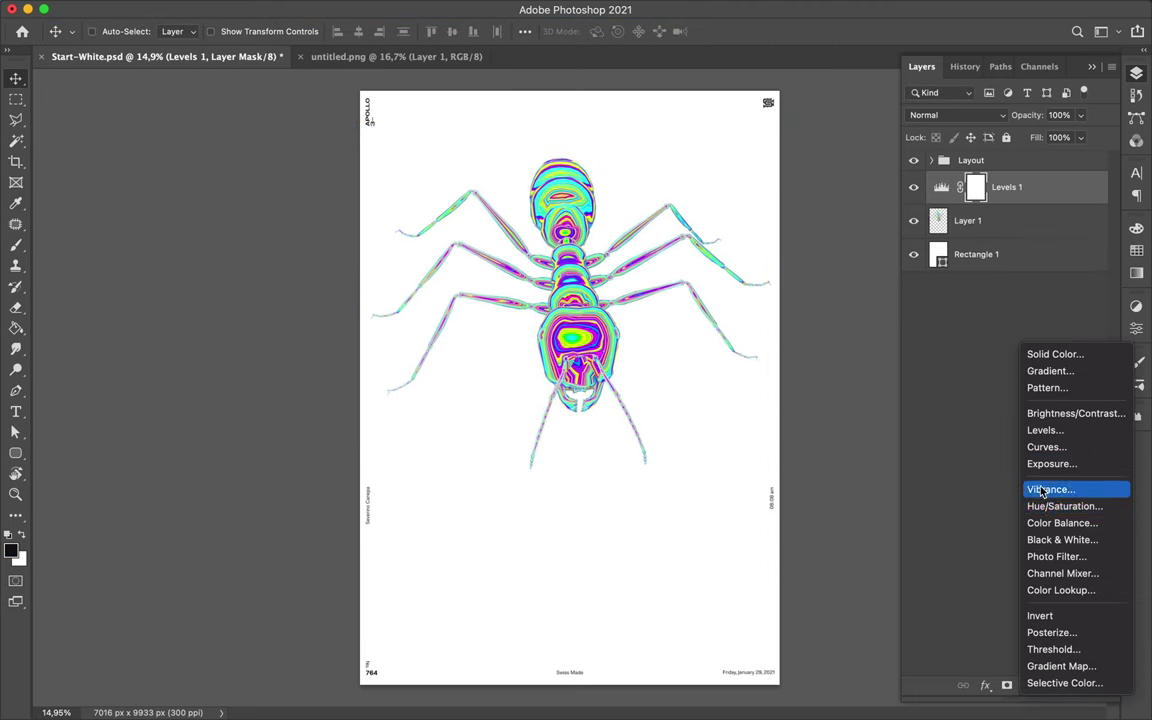
click(1049, 483)
mouse_move(990, 409)
mouse_down()
mouse_move(882, 409)
mouse_move(1036, 410)
mouse_move(980, 430)
mouse_up()
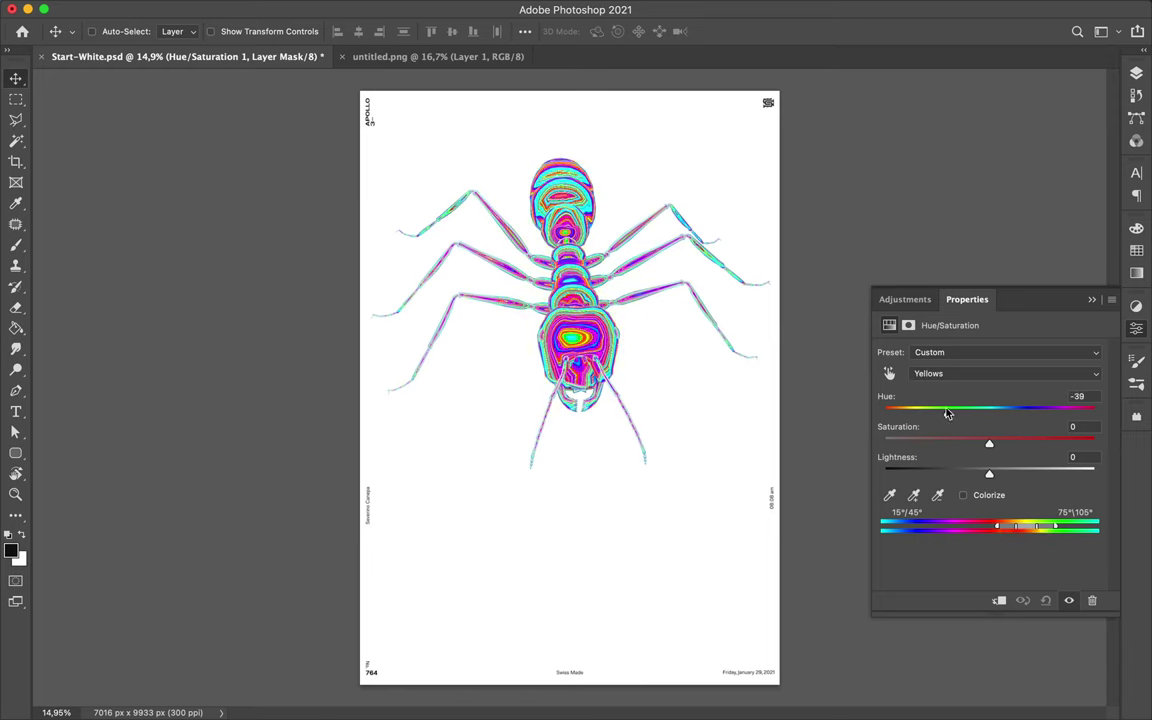
click(1005, 373)
click(900, 302)
click(1136, 73)
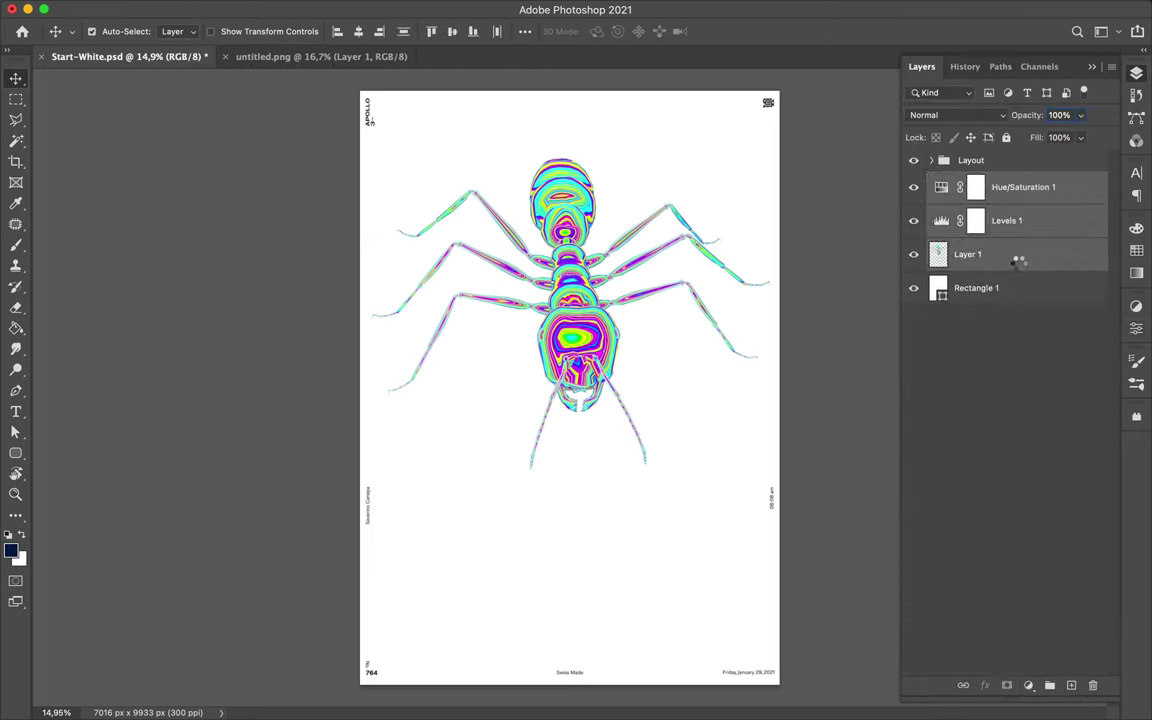
Stamp-merge and duplicate the ant, apply a 47.2-pixel High Pass, and blend Overlay.
key(super+e)
key(super+j)
click(380, 8)
click(643, 360)
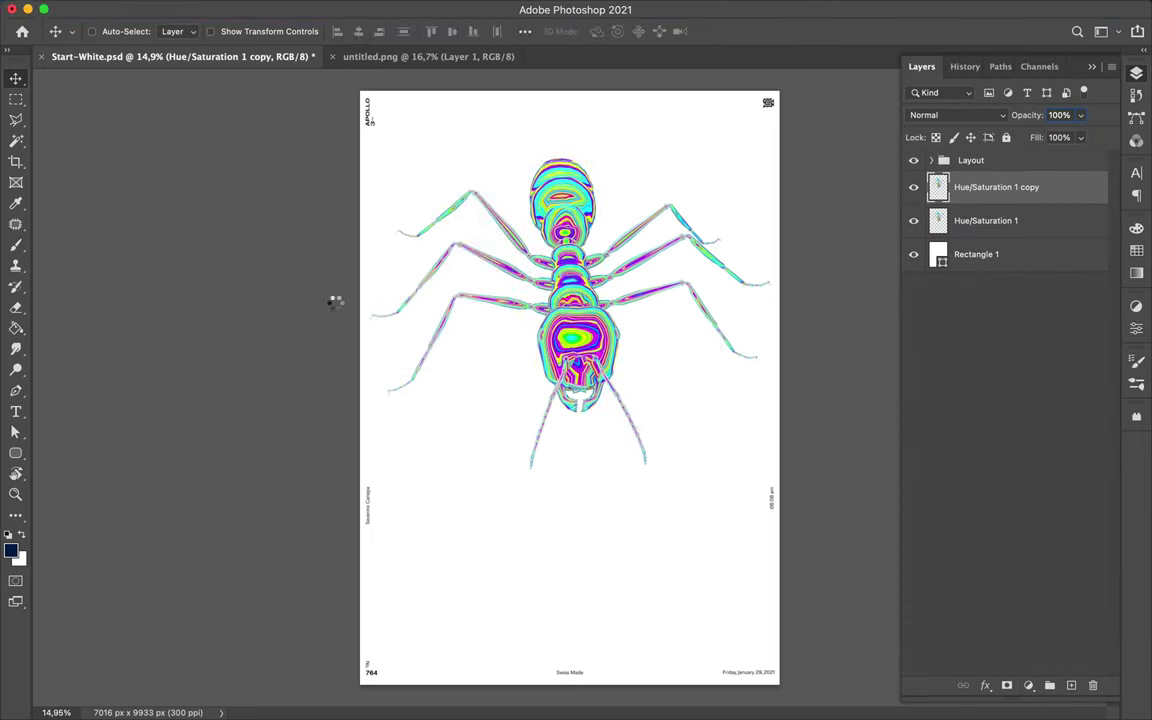
drag(84, 255, 60, 257)
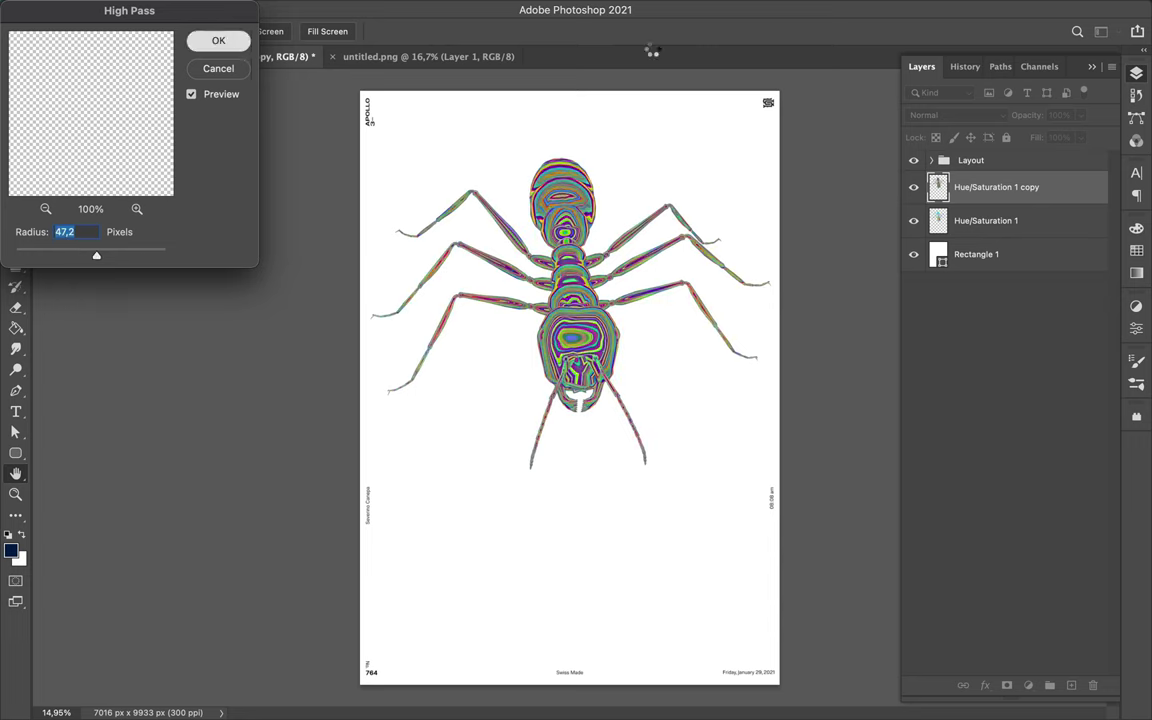
key(Return)
click(955, 115)
click(935, 321)
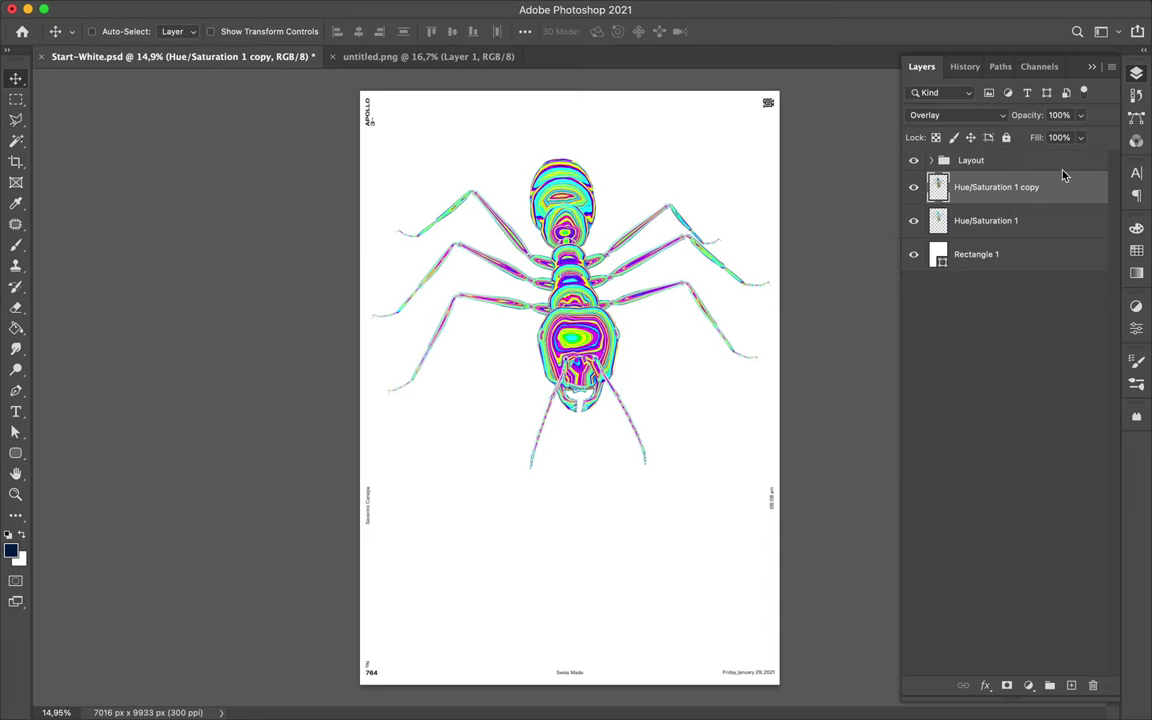
Draw a light-grey rounded rectangle panel covering most of the poster.
drag(407, 122, 738, 637)
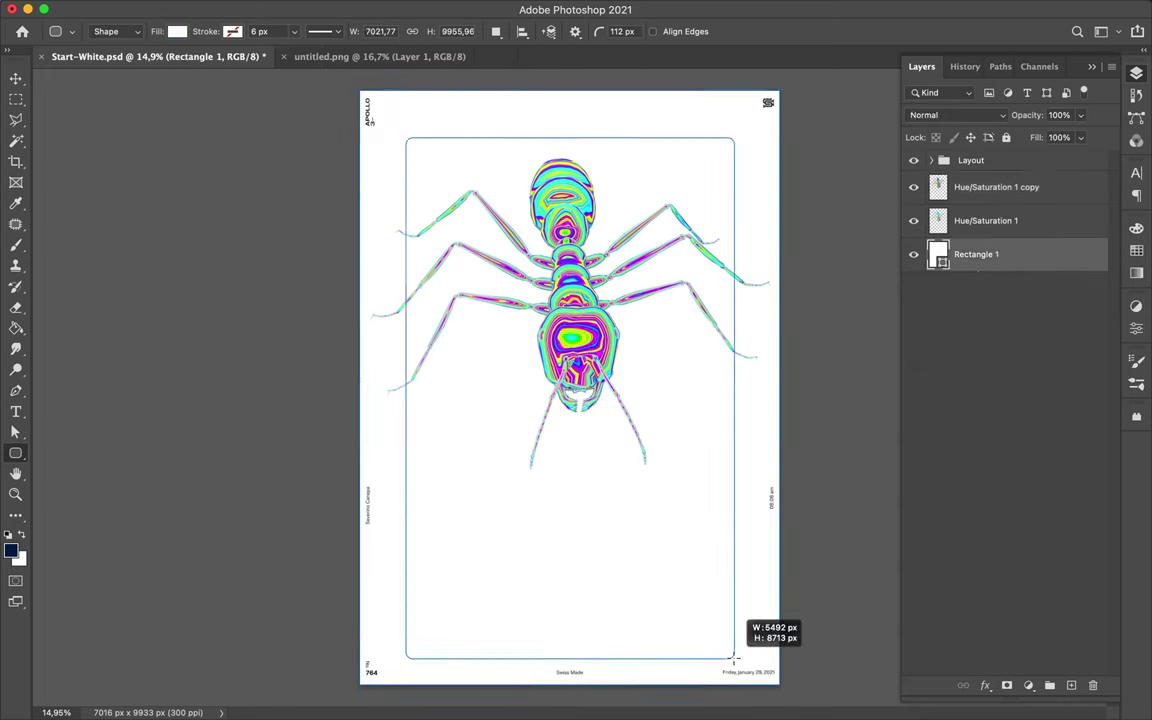
click(947, 269)
key(v)
click(1136, 76)
Fill the original ant layer's silhouette with purple.
click(967, 254)
super+click(938, 254)
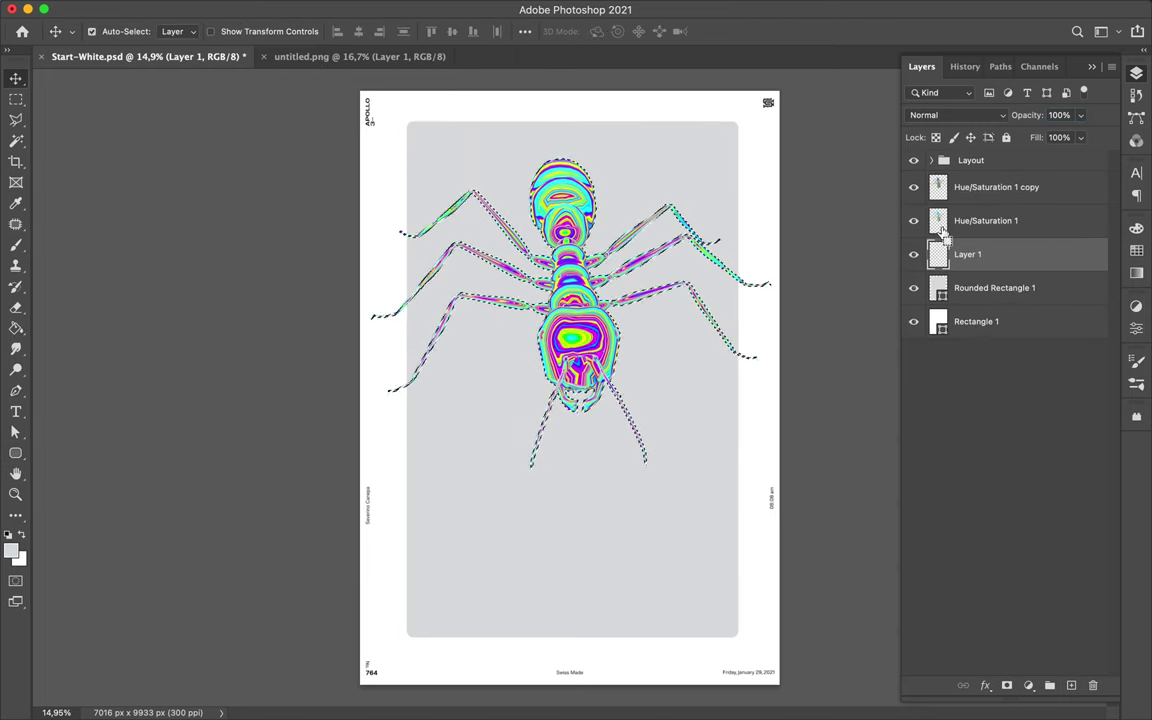
key(i)
click(585, 345)
key(g)
key(v)
key(super+d)
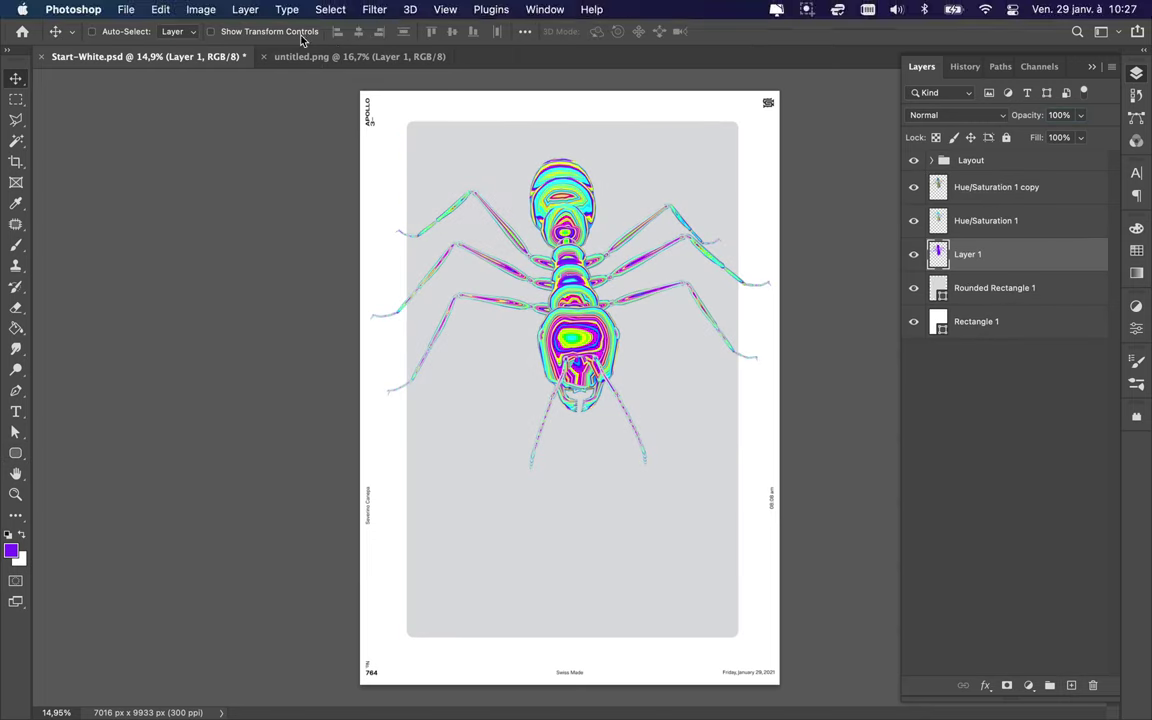
key(super+t)
key(Return)
Apply a 108.9-pixel Gaussian Blur to the purple silhouette.
click(374, 9)
click(650, 282)
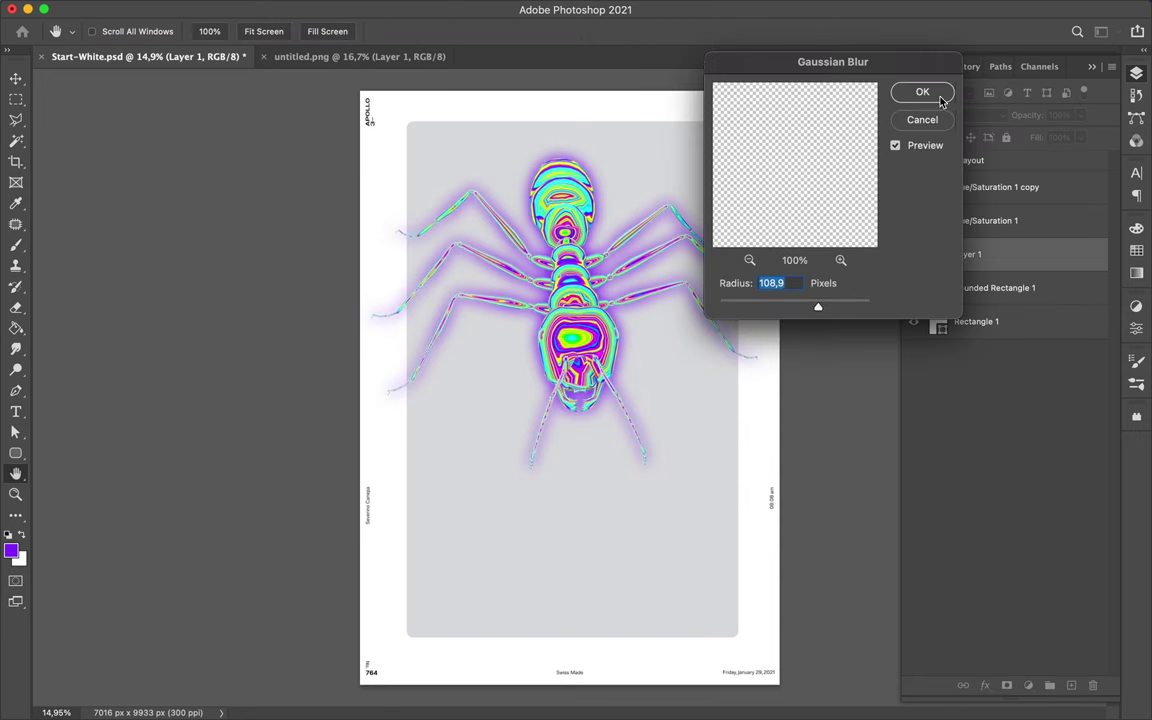
click(922, 92)
Warp the blurred glow, stretching its bottom downward and reshaping its sides.
key(super+t)
right_click(587, 273)
click(612, 401)
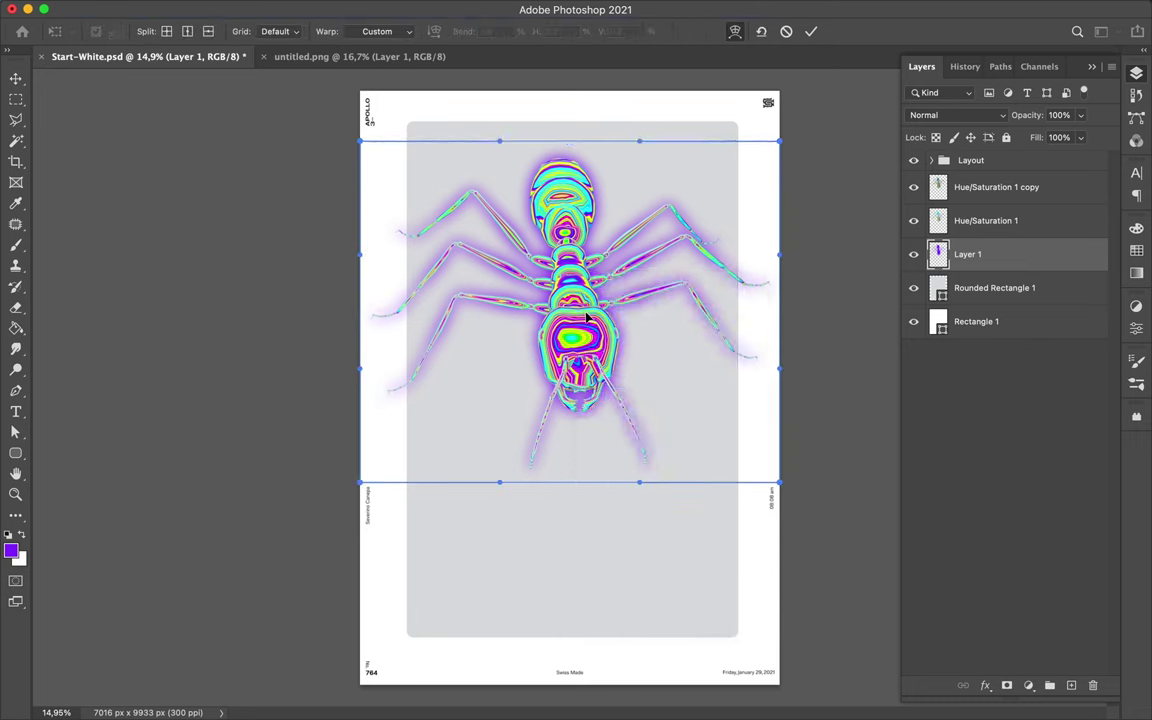
drag(378, 327, 365, 315)
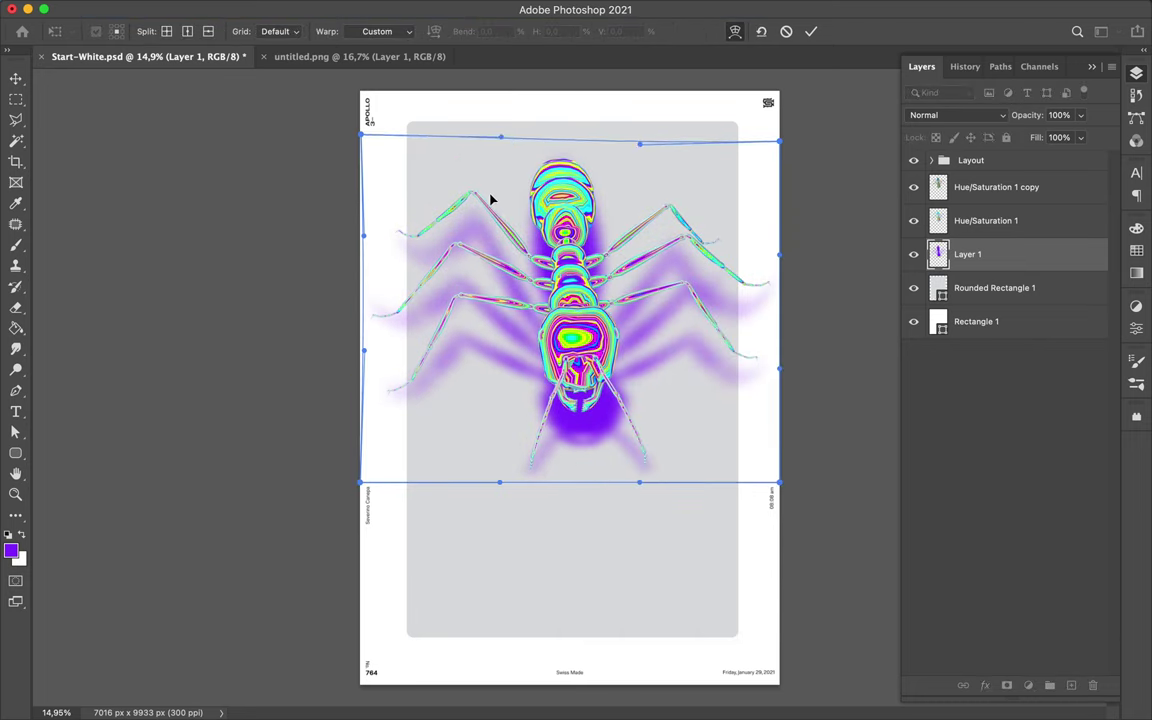
drag(737, 251, 660, 386)
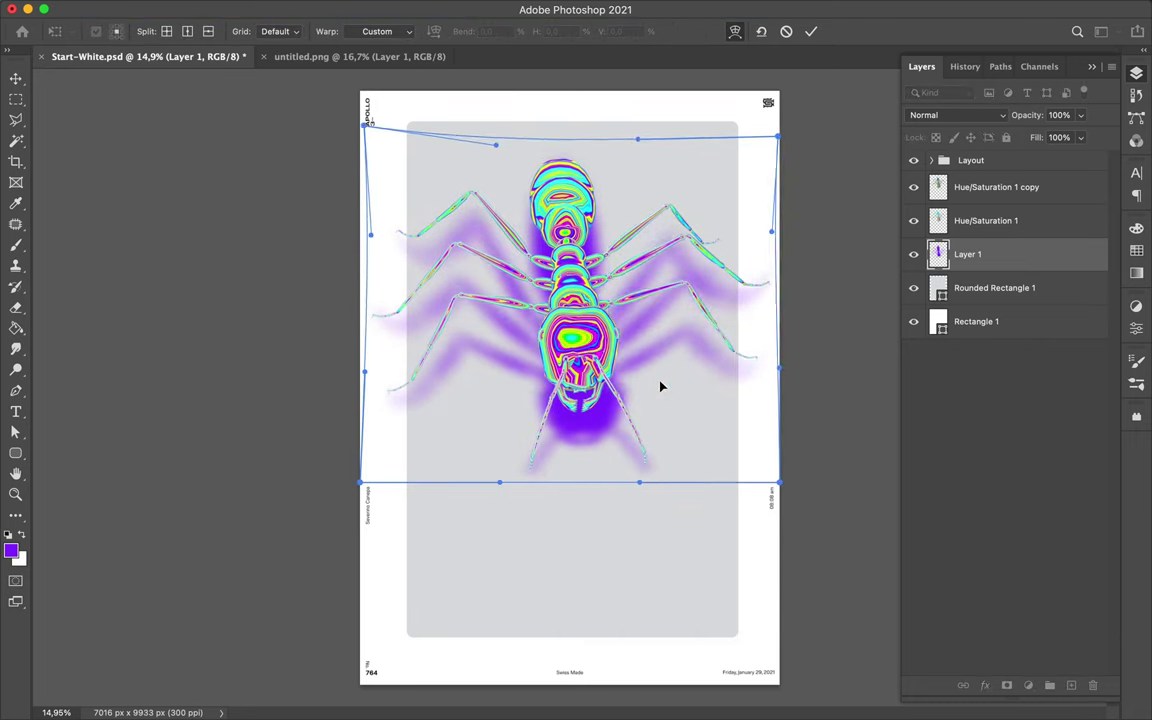
mouse_move(588, 464)
mouse_down()
mouse_move(507, 522)
mouse_move(667, 569)
mouse_up()
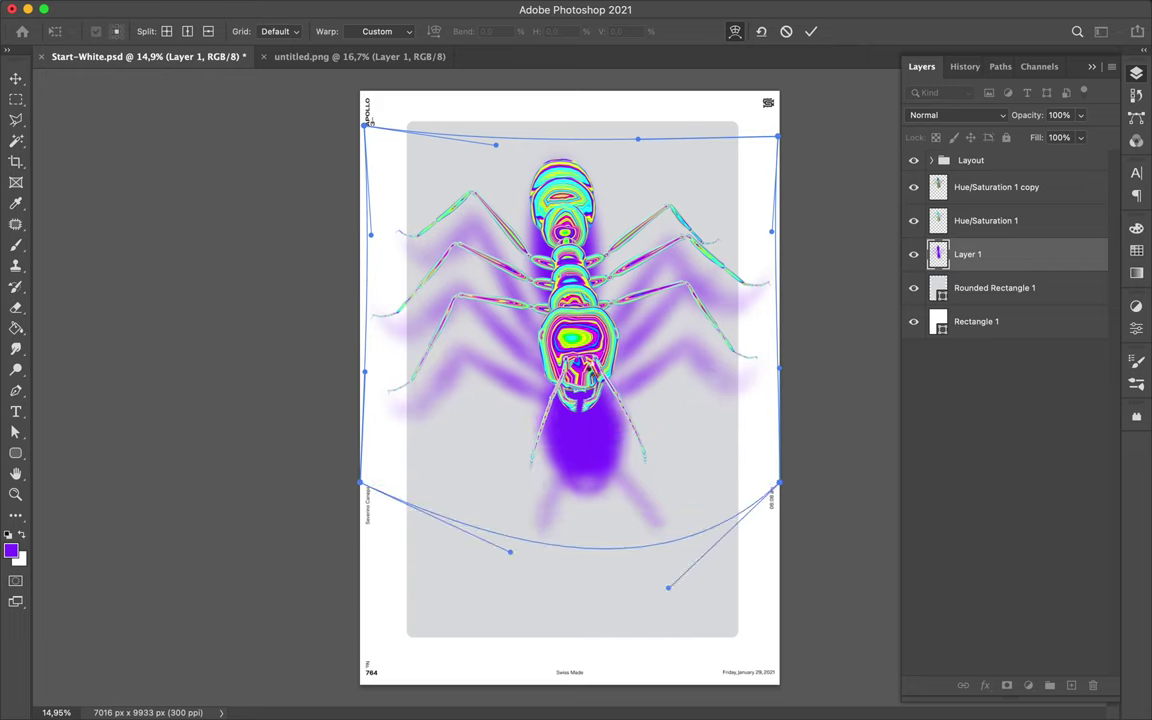
key(Return)
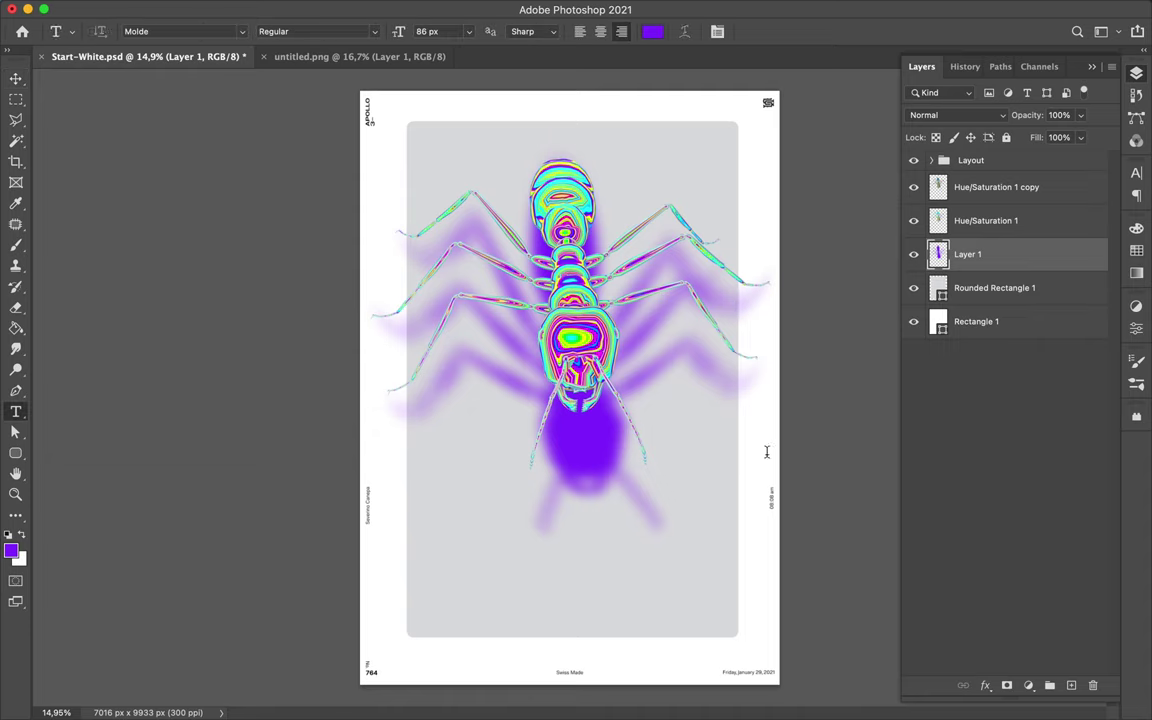
Enlarge the PSYCHEDELIC text and set its font to Alvar Pro.
key(ctrl+t)
mouse_move(388, 470)
mouse_down()
mouse_move(533, 512)
mouse_move(688, 484)
mouse_up()
click(1136, 173)
click(1036, 196)
scroll(960, 400, down, 5)
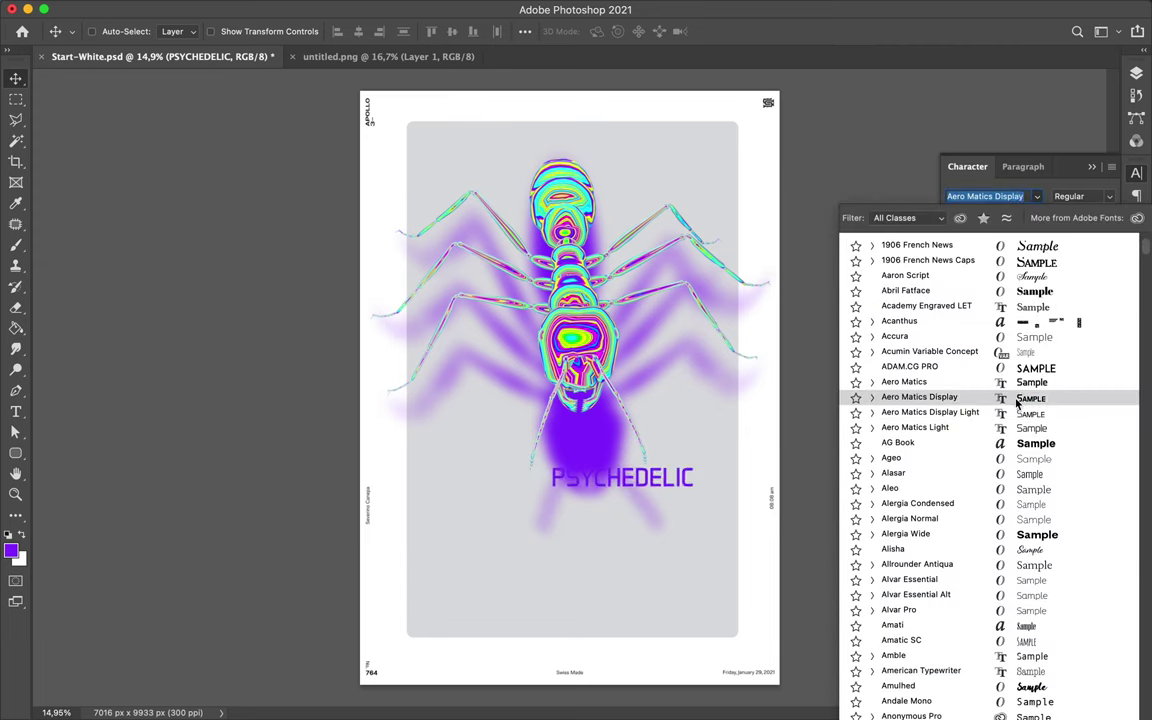
click(1030, 610)
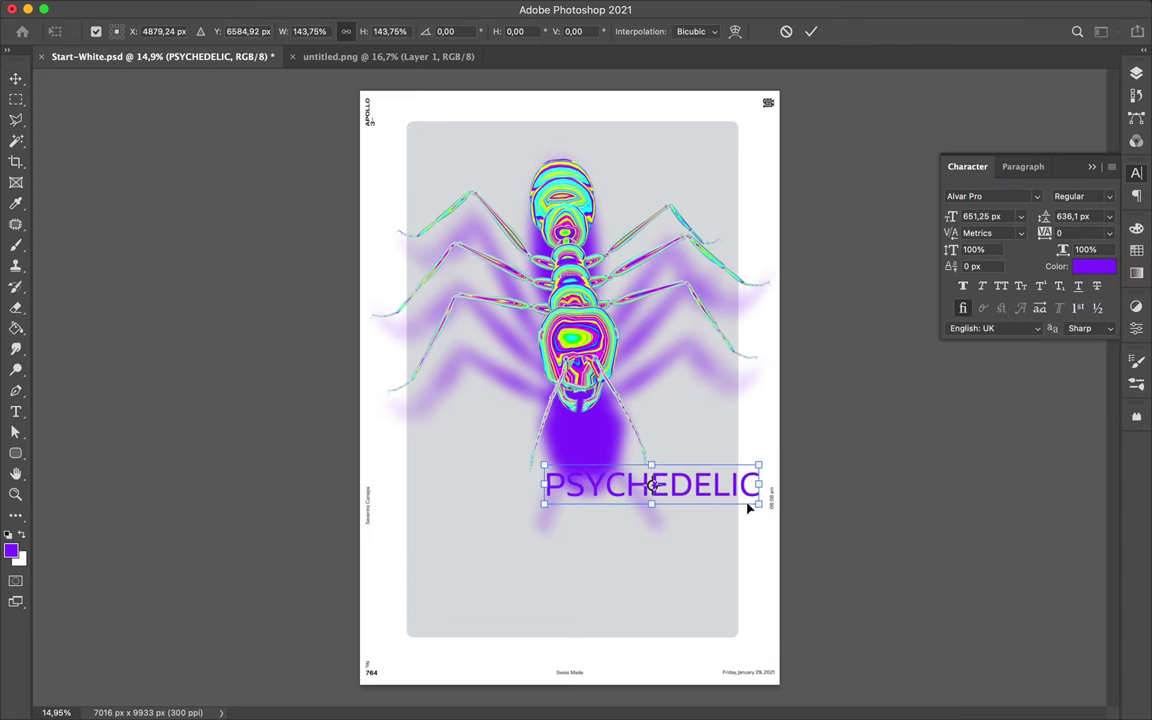
key(Return)
Duplicate PSYCHEDELIC, scale the copy across the lower poster, and push the original top-right.
key(ctrl+j)
drag(601, 490, 796, 388)
mouse_move(664, 395)
mouse_down()
mouse_move(874, 355)
mouse_move(547, 585)
mouse_move(427, 595)
mouse_up()
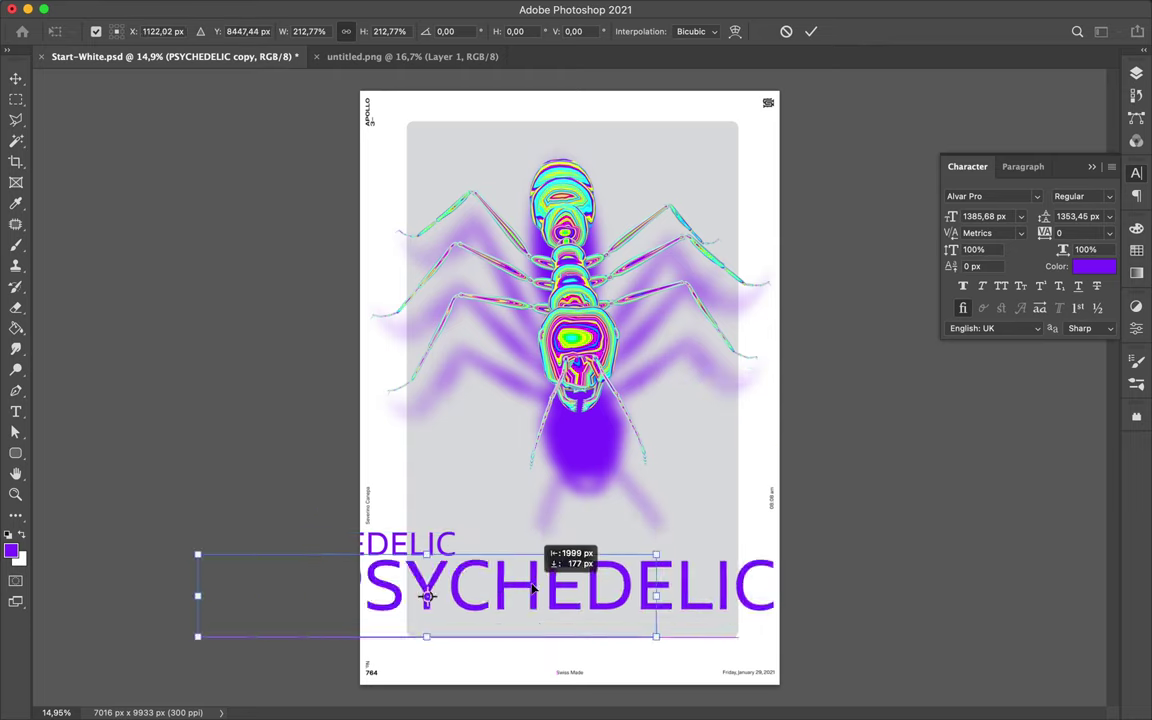
key(Return)
drag(437, 507, 847, 163)
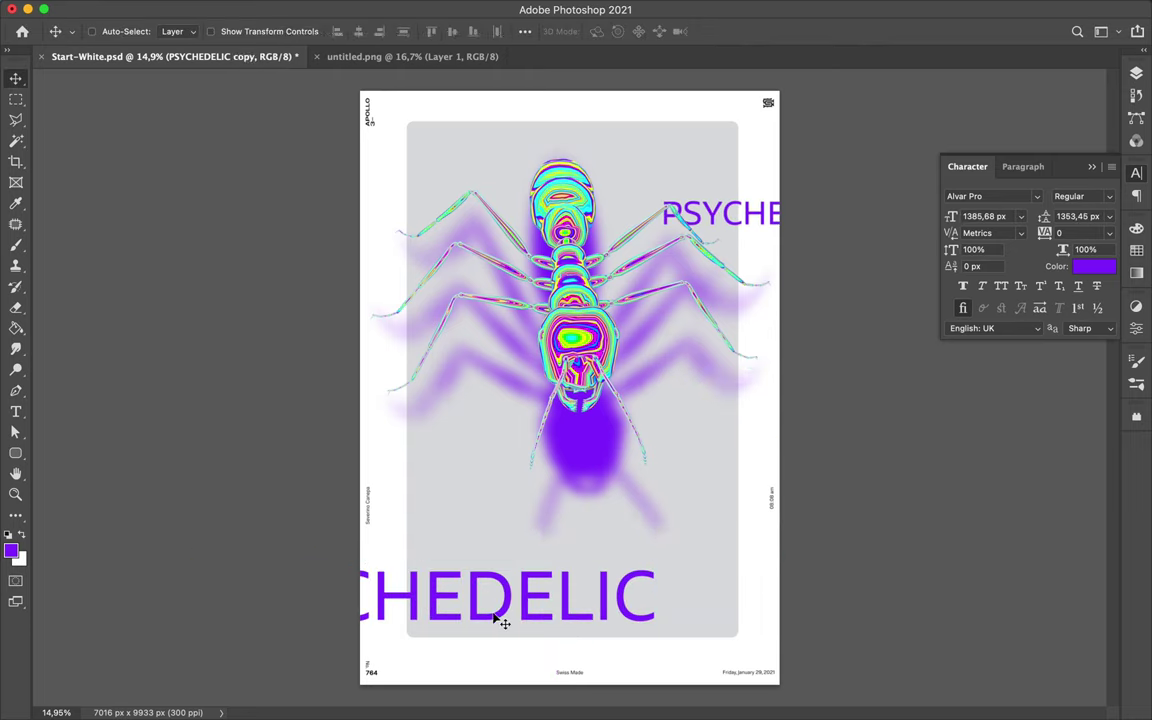
drag(497, 620, 500, 513)
Set the ANT title's font to Core Magic Wand1.
click(990, 196)
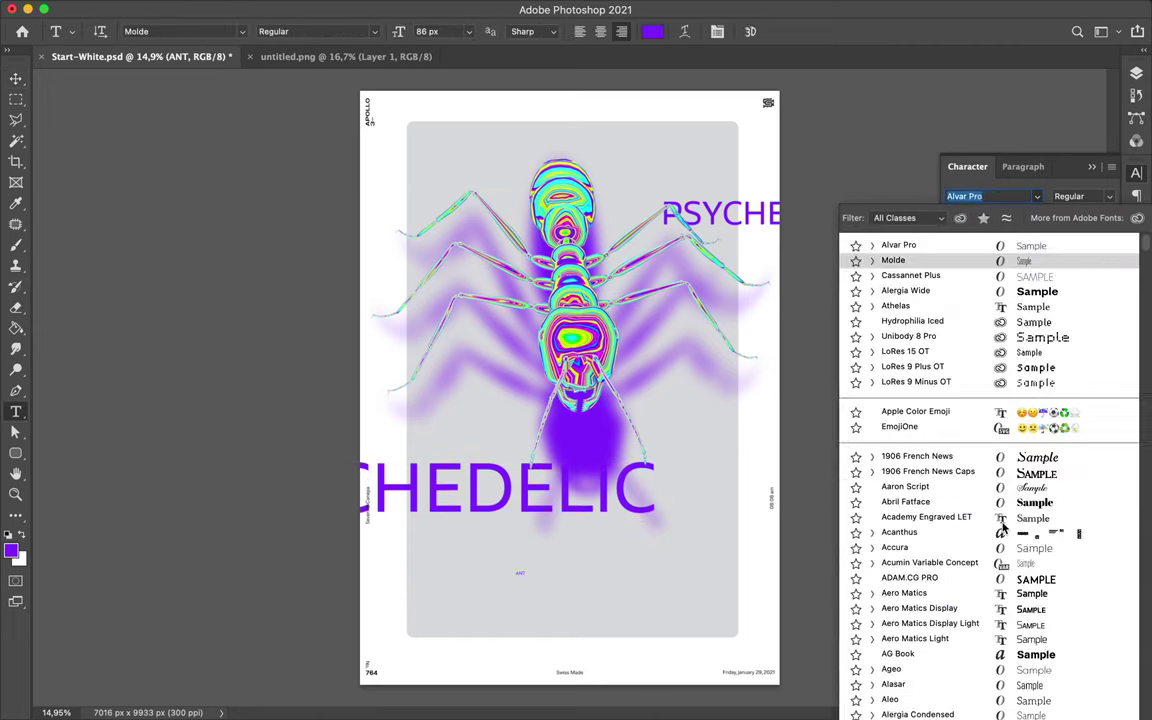
scroll(990, 450, down, 5)
scroll(990, 450, down, 5)
scroll(991, 598, down, 5)
scroll(985, 500, down, 10)
scroll(970, 600, down, 2)
scroll(955, 660, down, 3)
click(958, 707)
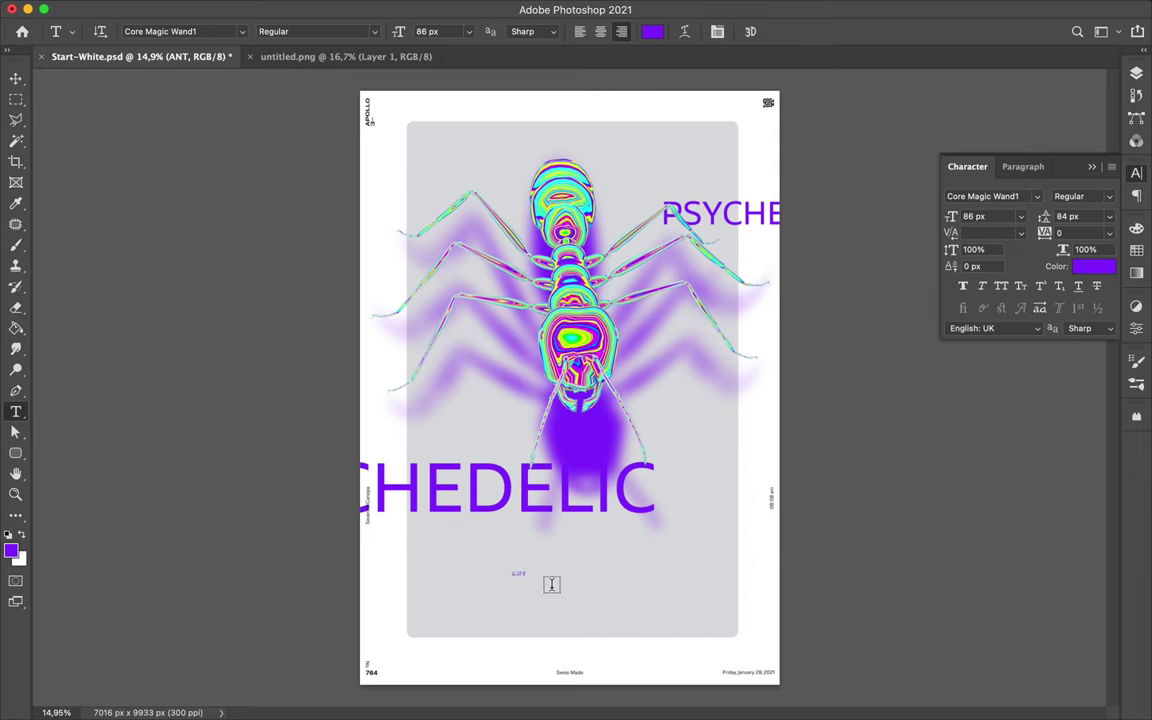
key(Return)
Tighten ANT tracking to -180, enlarge it, and move it off the right edge.
click(1073, 234)
text(-180)
key(Return)
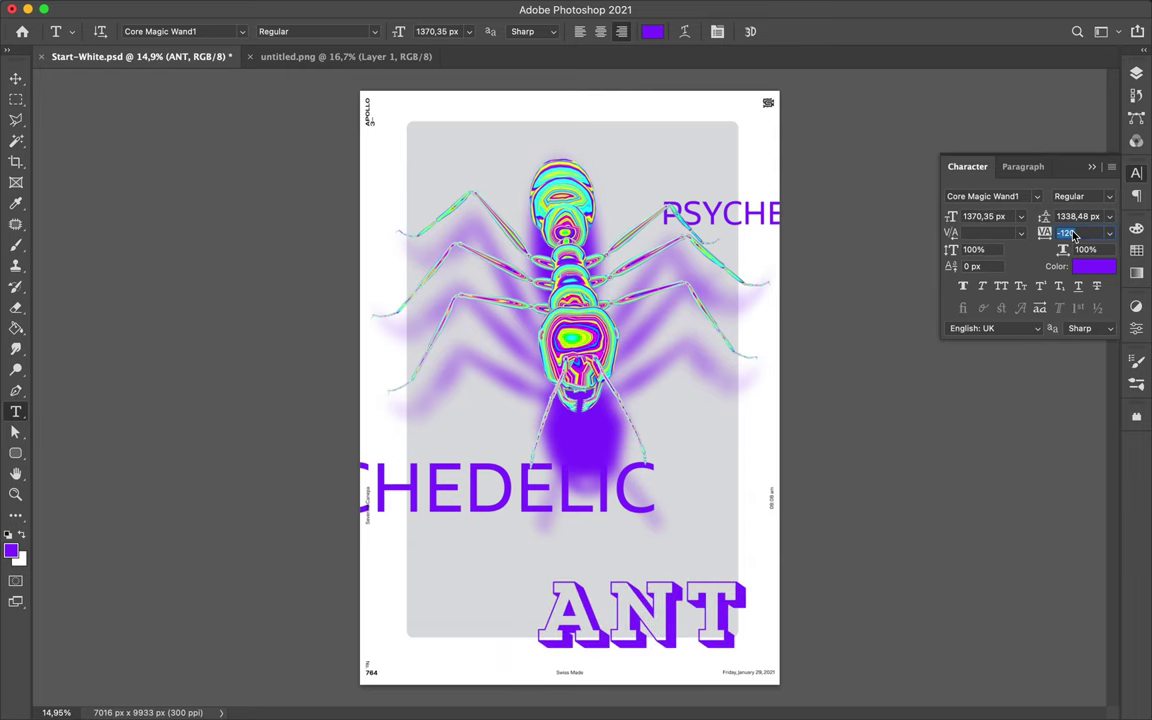
key(ctrl+t)
drag(535, 555, 481, 527)
key(Return)
key(v)
mouse_move(620, 560)
mouse_down()
mouse_move(643, 597)
mouse_move(258, 692)
mouse_up()
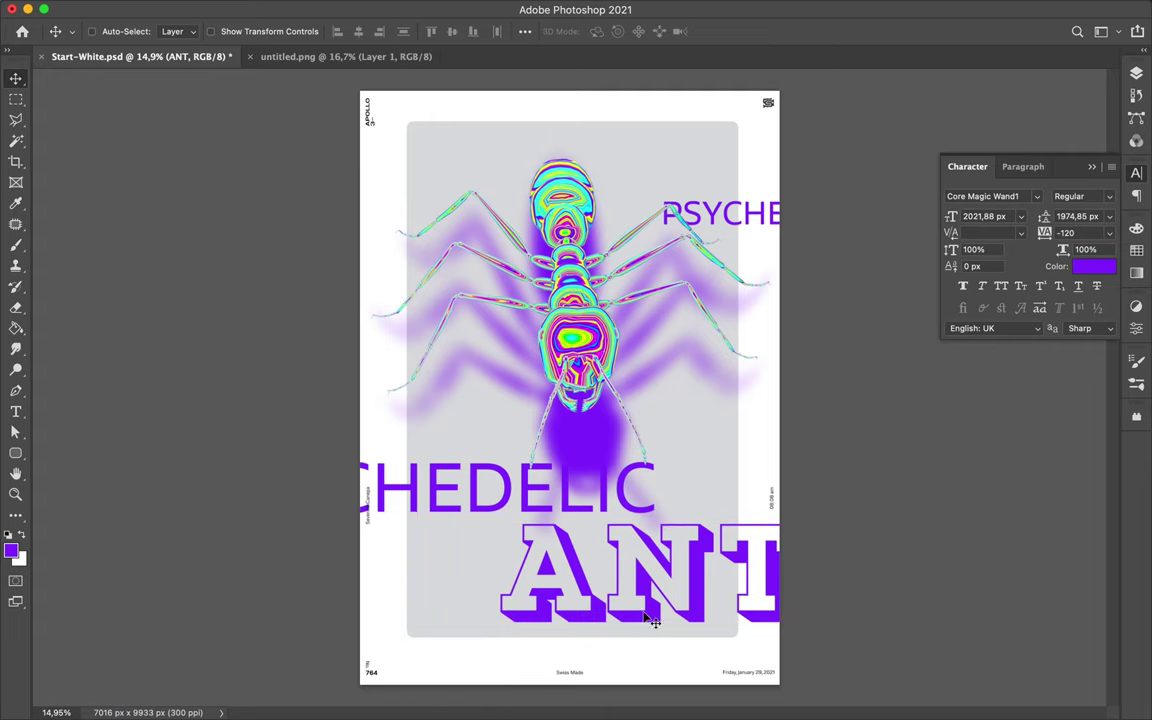
Shrink the top PSYCHEDELIC to 395 px, reposition it, and lower the CHEDELIC line.
double_click(720, 213)
key(ctrl+t)
key(Return)
click(1136, 173)
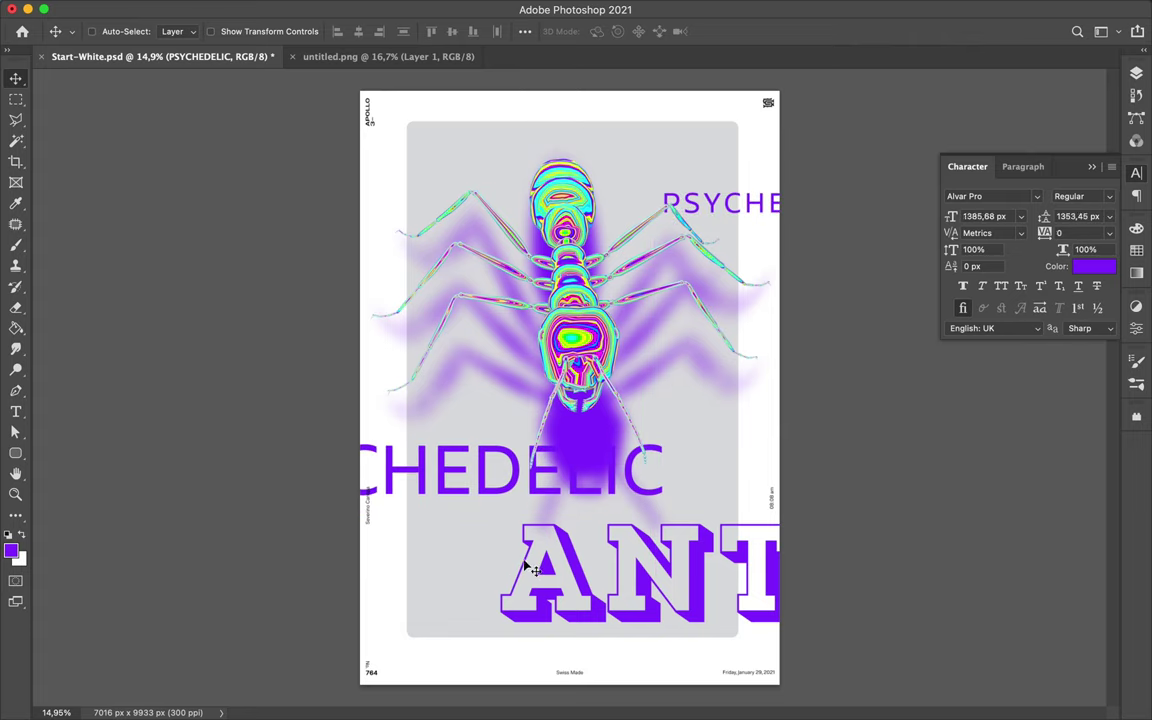
drag(860, 201, 853, 199)
key(Return)
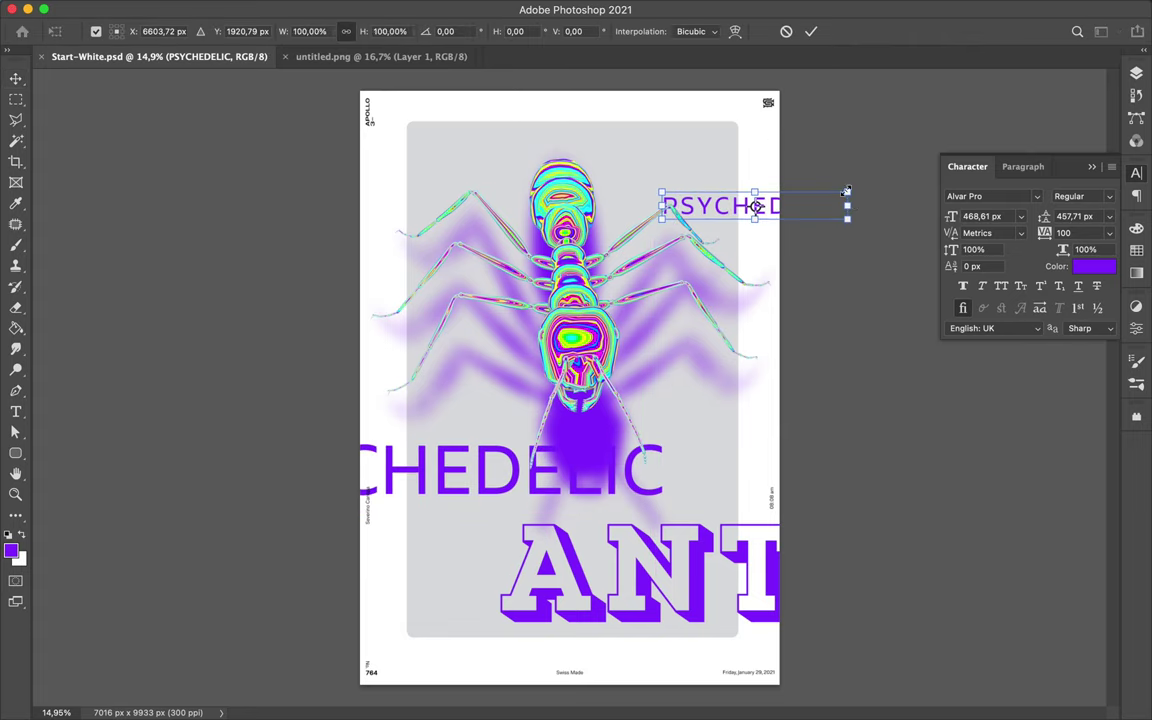
drag(785, 209, 813, 197)
key(Return)
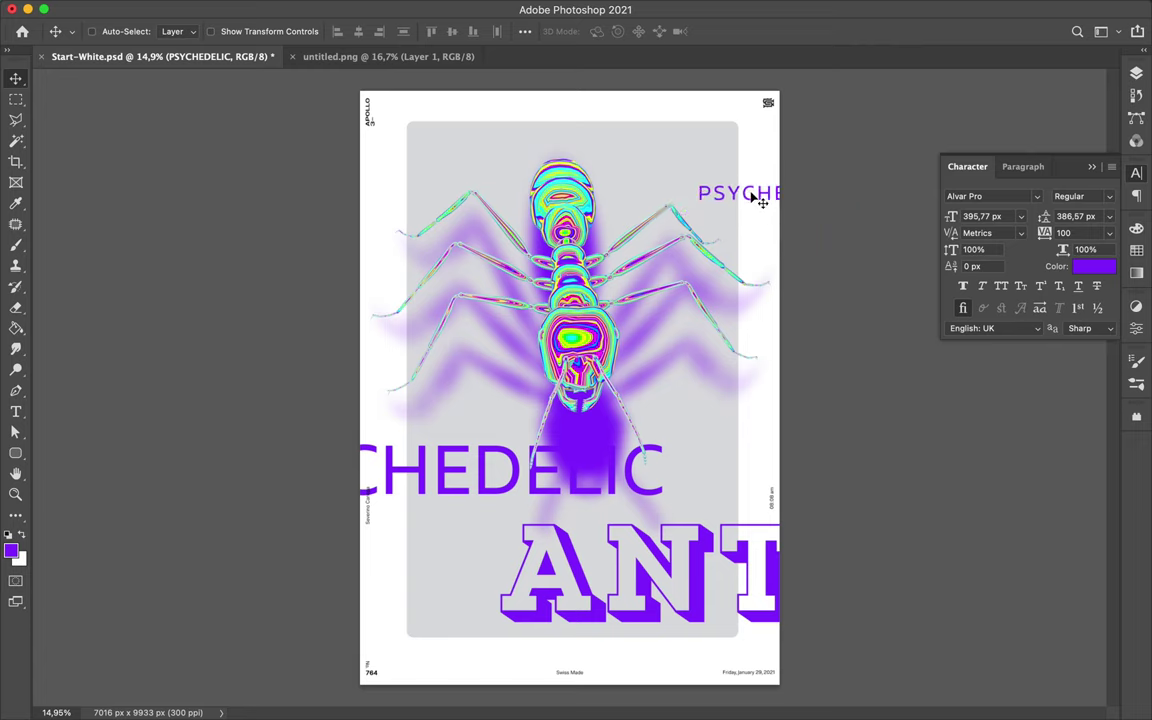
drag(480, 502, 480, 514)
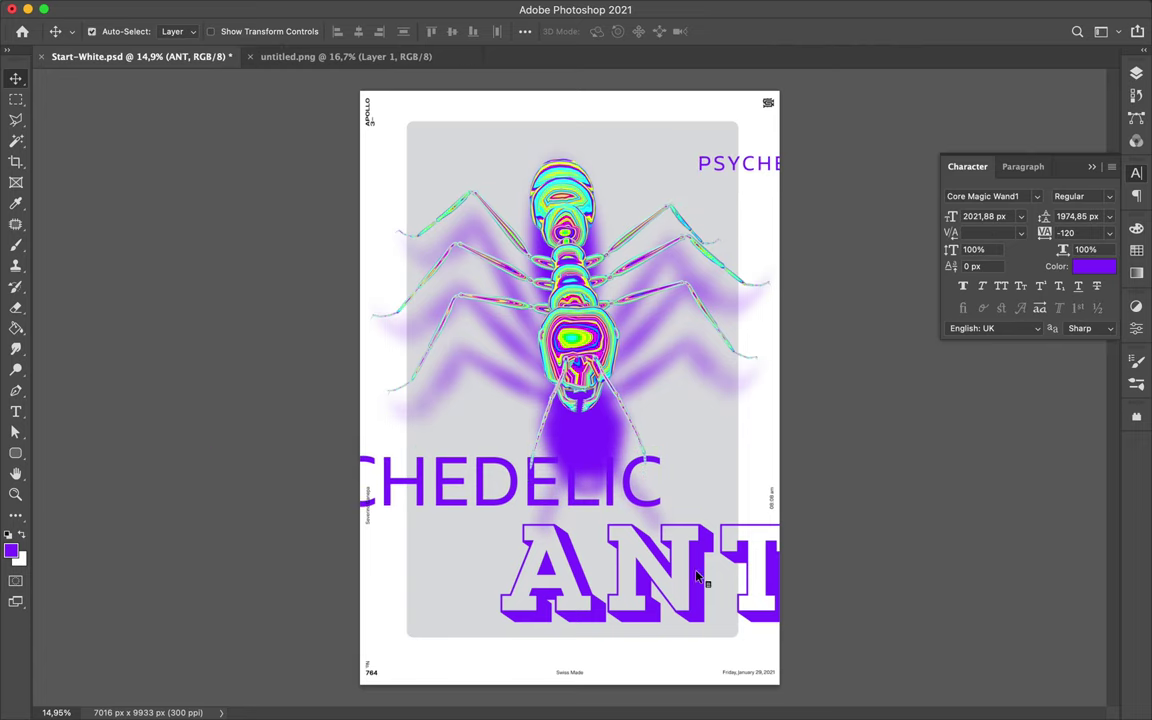
mouse_move(573, 373)
mouse_down()
mouse_move(556, 370)
mouse_move(585, 352)
mouse_up()
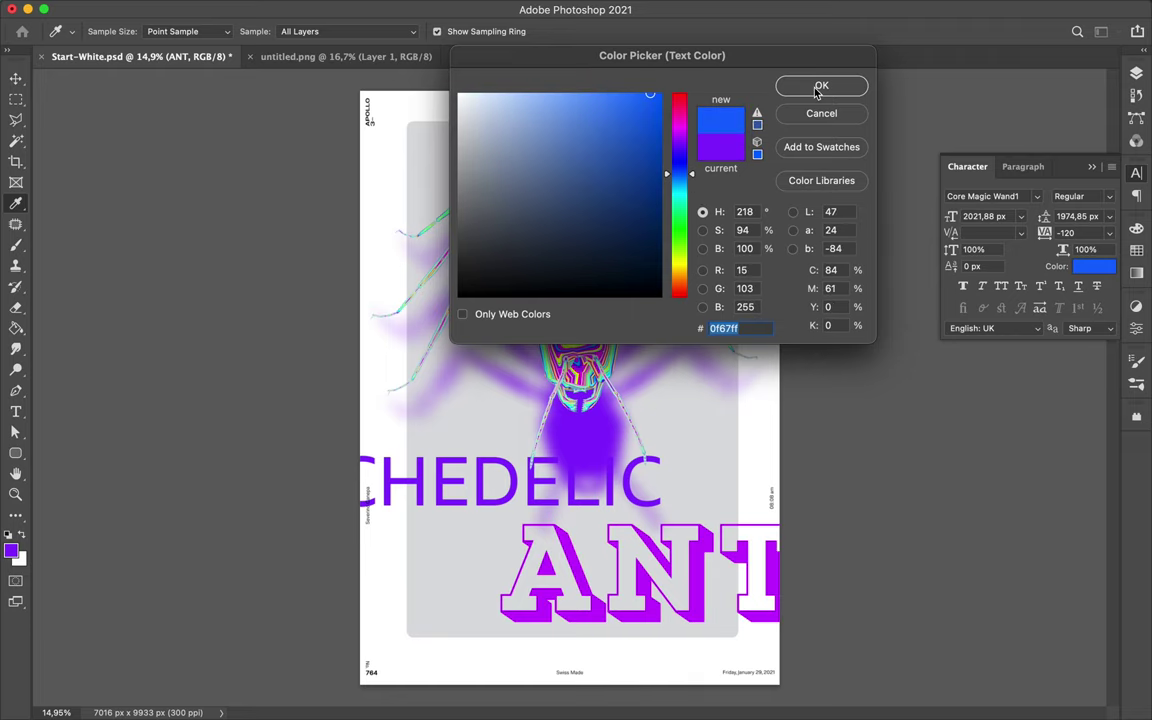
Recolour the ANT title with magenta sampled from the ant's head.
click(820, 86)
click(1094, 266)
click(589, 380)
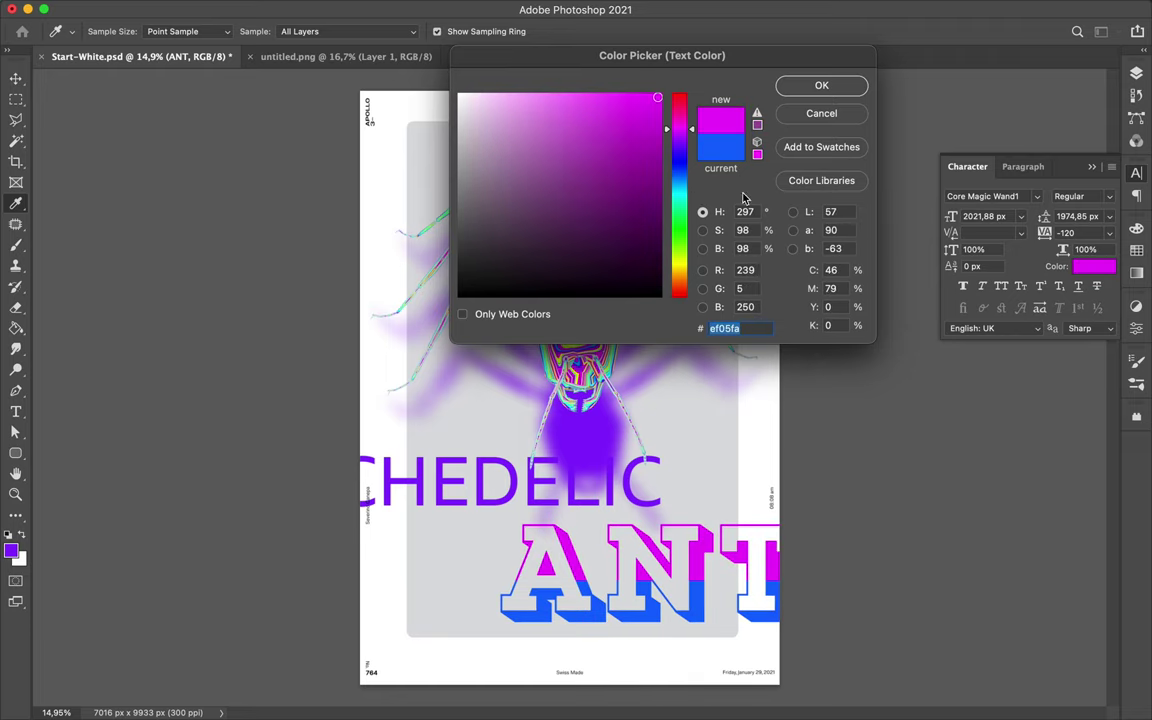
key(Return)
Enlarge ANT to 2325.6 px and fill its white letter interiors on Layer 2.
key(v)
drag(625, 566, 678, 581)
click(745, 540)
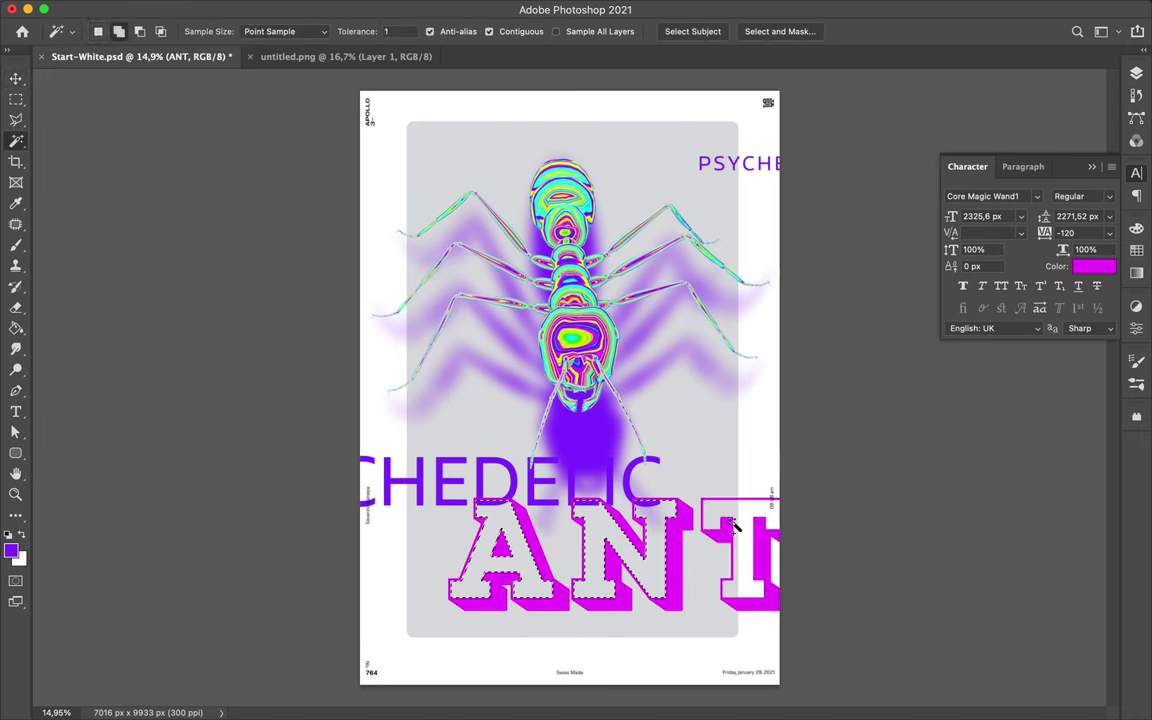
click(1003, 255)
key(g)
click(1136, 250)
Link ANT with Layer 2, move the title, and shift CHEDELIC up and left.
key(v)
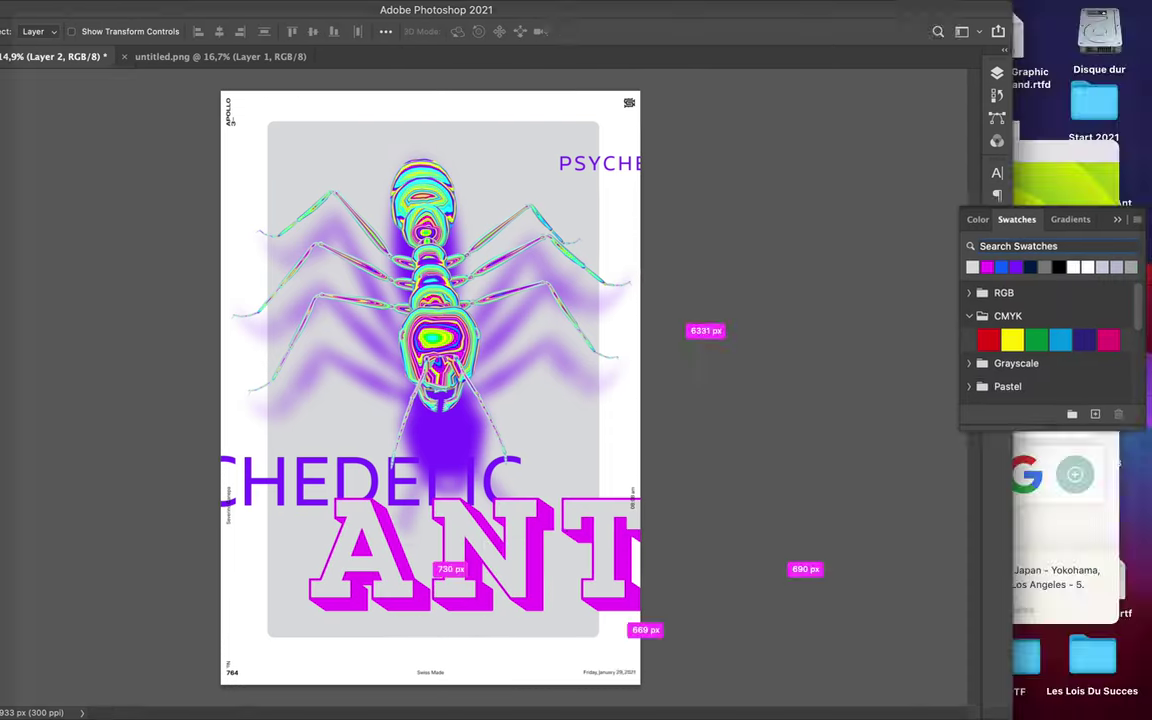
click(1136, 73)
ctrl+click(1040, 288)
right_click(1040, 288)
click(870, 597)
mouse_move(675, 569)
mouse_down()
mouse_move(675, 543)
mouse_move(733, 531)
mouse_up()
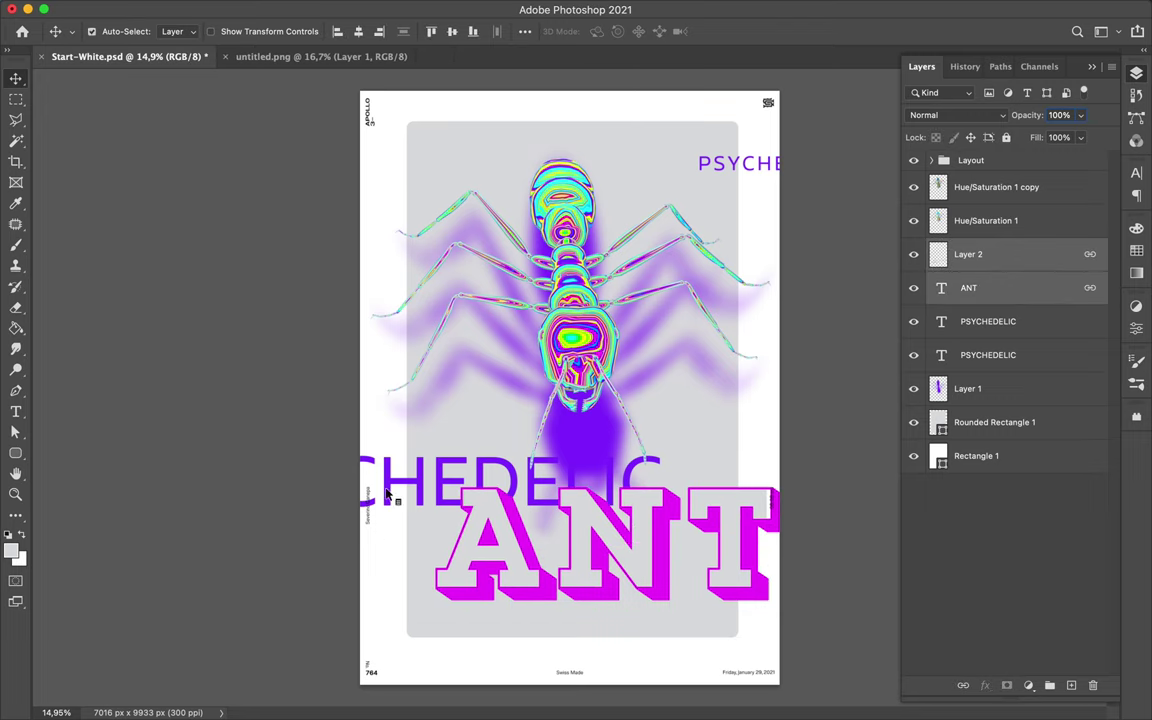
drag(388, 495, 368, 463)
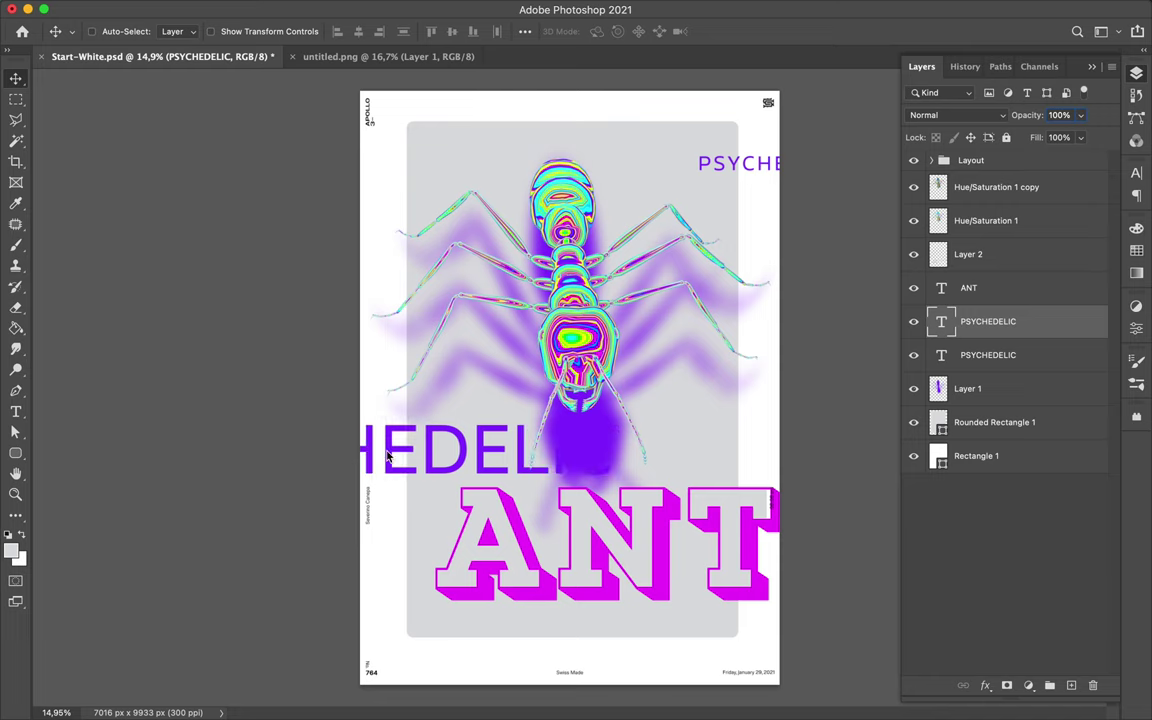
Move the ant and its adjustment layers above Layer 2 and higher on the poster.
click(607, 427)
ctrl+click(990, 187)
ctrl+click(990, 220)
drag(936, 391, 936, 250)
drag(598, 334, 594, 285)
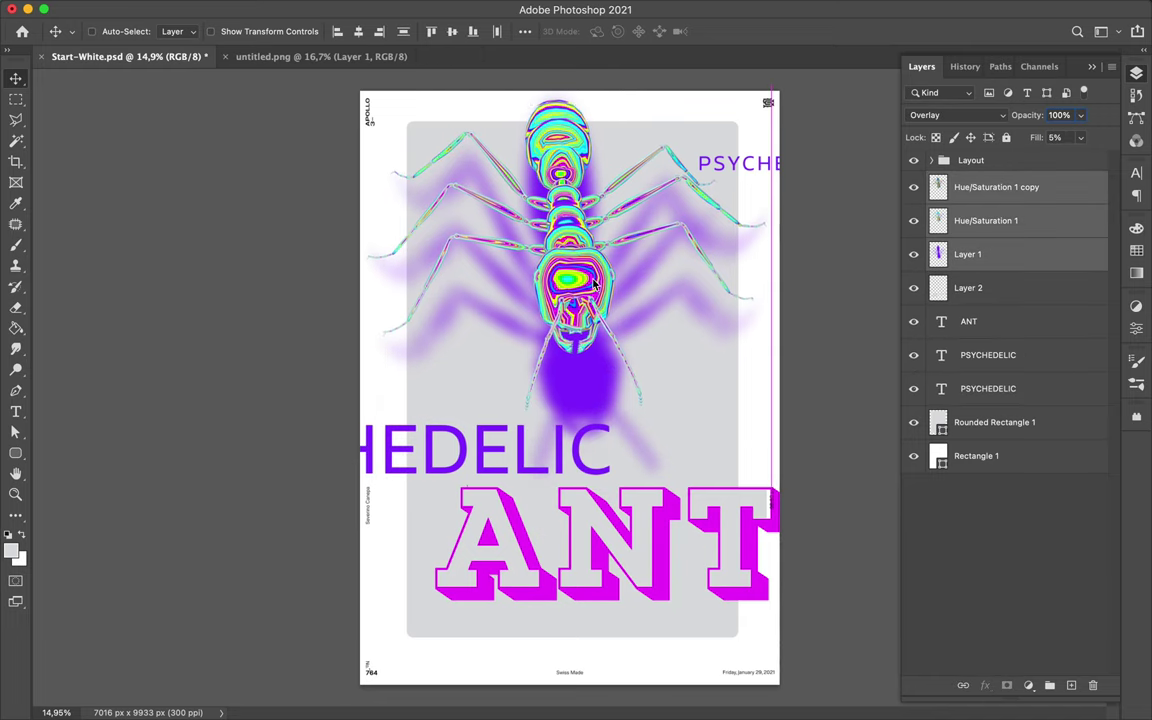
click(613, 292)
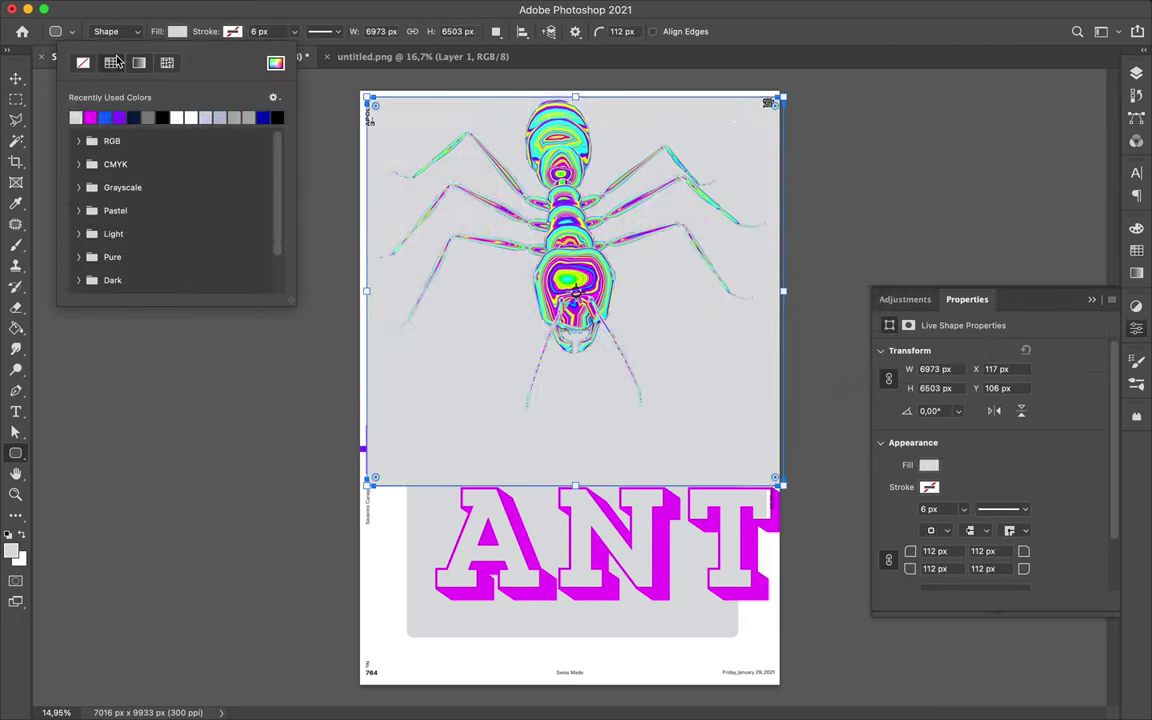
Set the rounded rectangle's gradient stops to magenta and cyan-green.
click(962, 270)
click(821, 85)
double_click(276, 245)
click(976, 270)
click(821, 85)
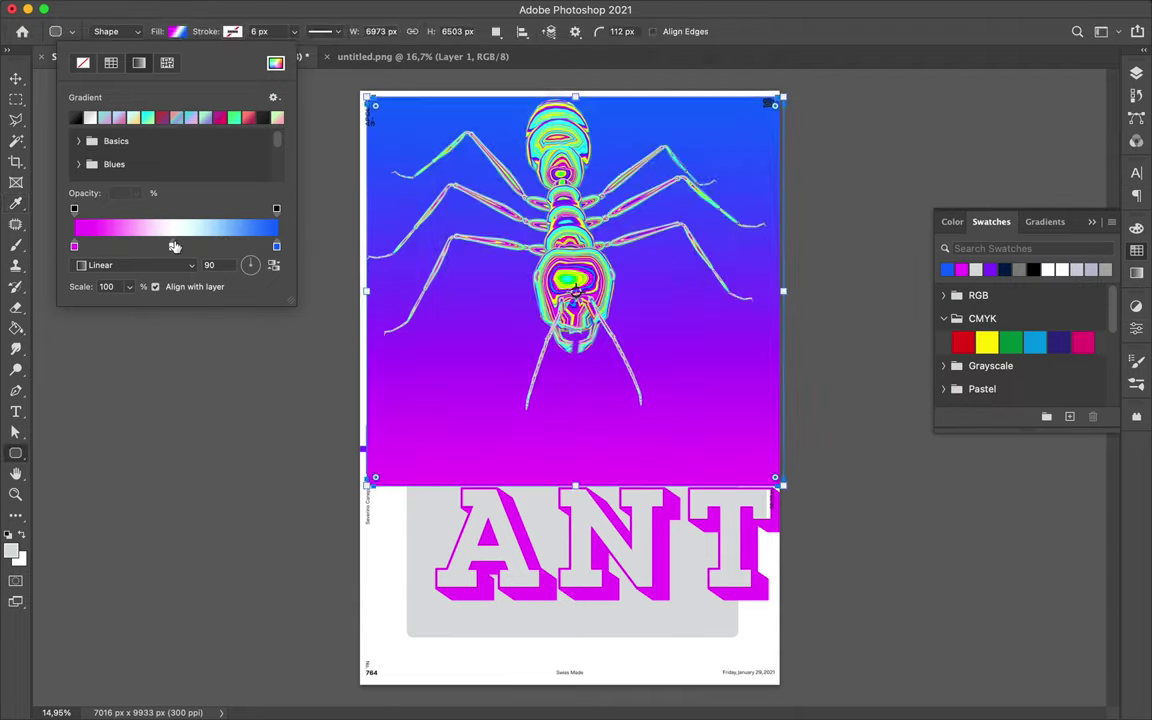
click(172, 245)
double_click(172, 245)
click(200, 400)
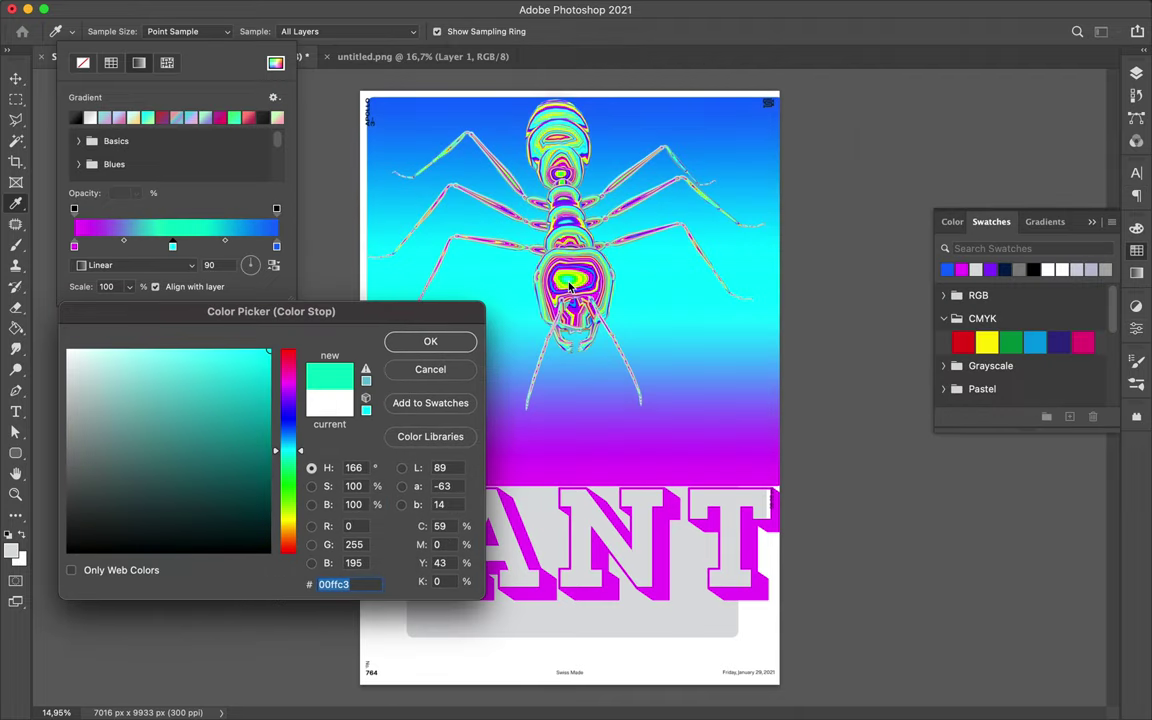
click(430, 341)
Reposition the green stop and add yellow and further colour stops to the gradient.
drag(172, 245, 229, 248)
double_click(229, 248)
click(986, 342)
click(430, 341)
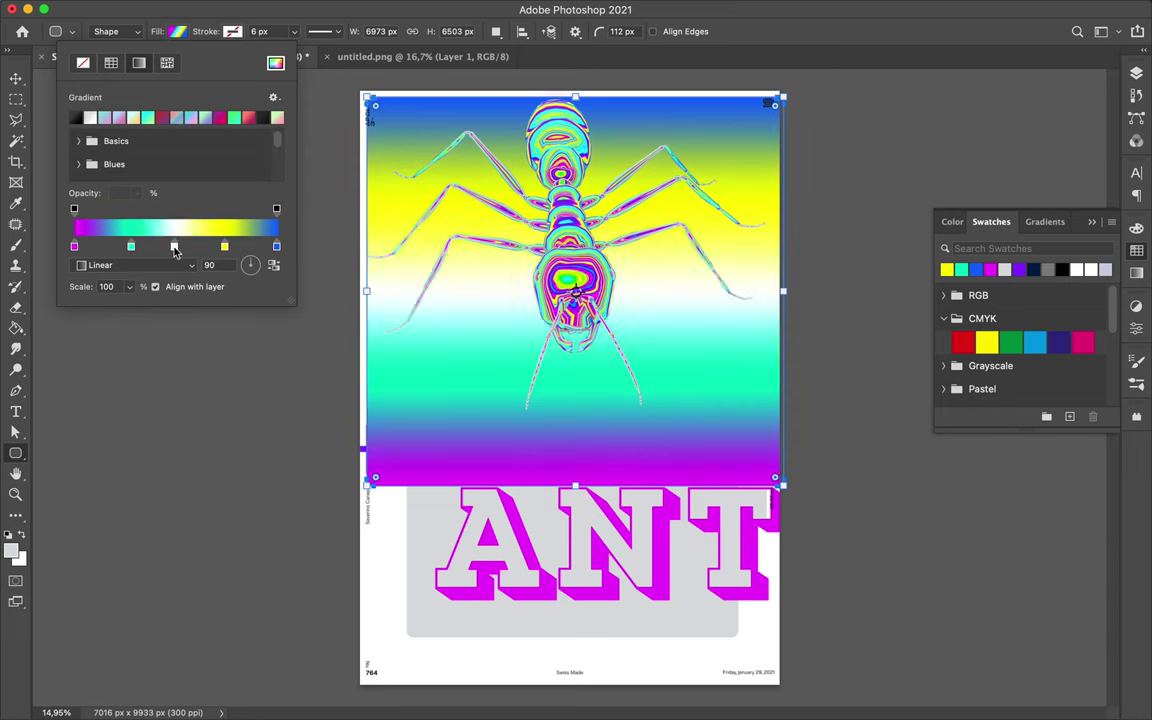
double_click(174, 246)
click(565, 290)
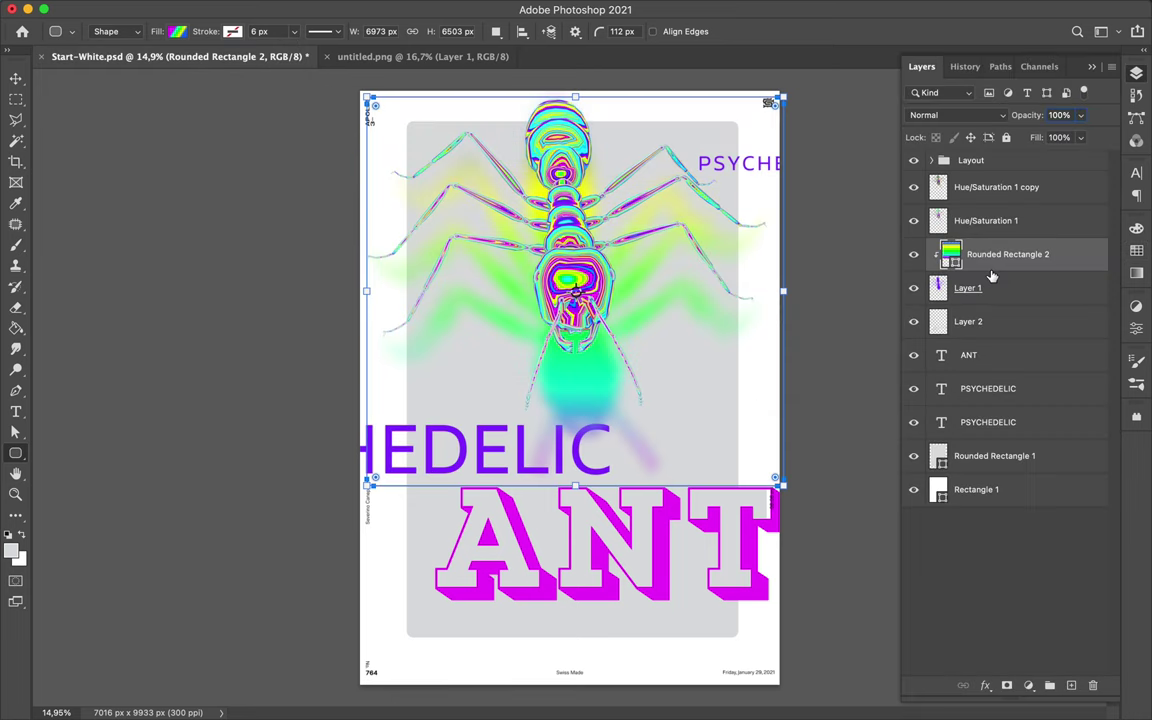
Set the gradient rectangle layer's blend mode to Color.
key(a)
click(238, 31)
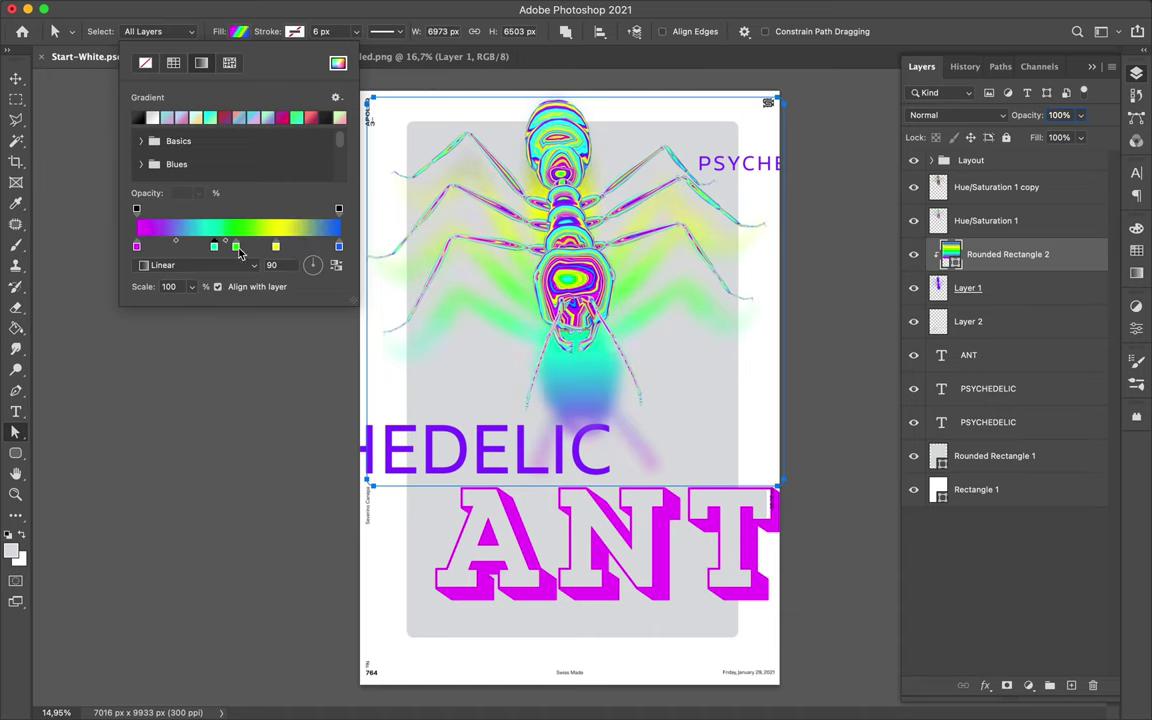
key(v)
click(955, 115)
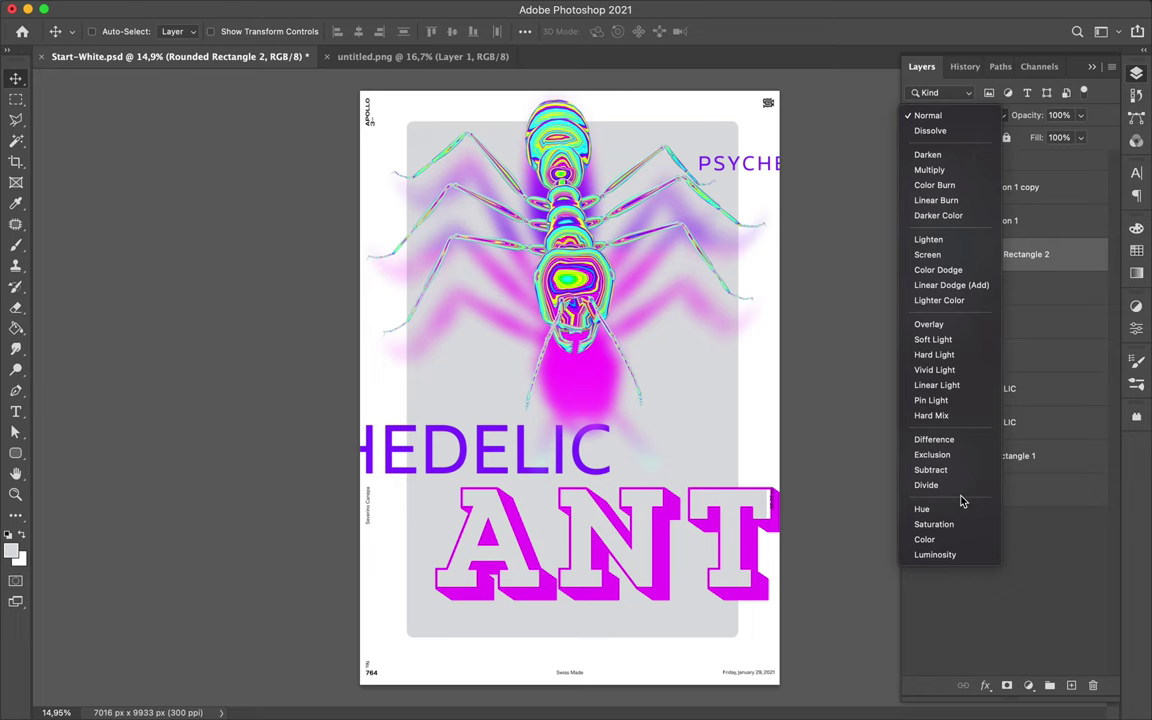
click(962, 541)
Add a Levels adjustment brightening the midtones, then hide the gradient rectangle layer.
click(850, 110)
drag(1035, 471, 1048, 473)
click(1136, 73)
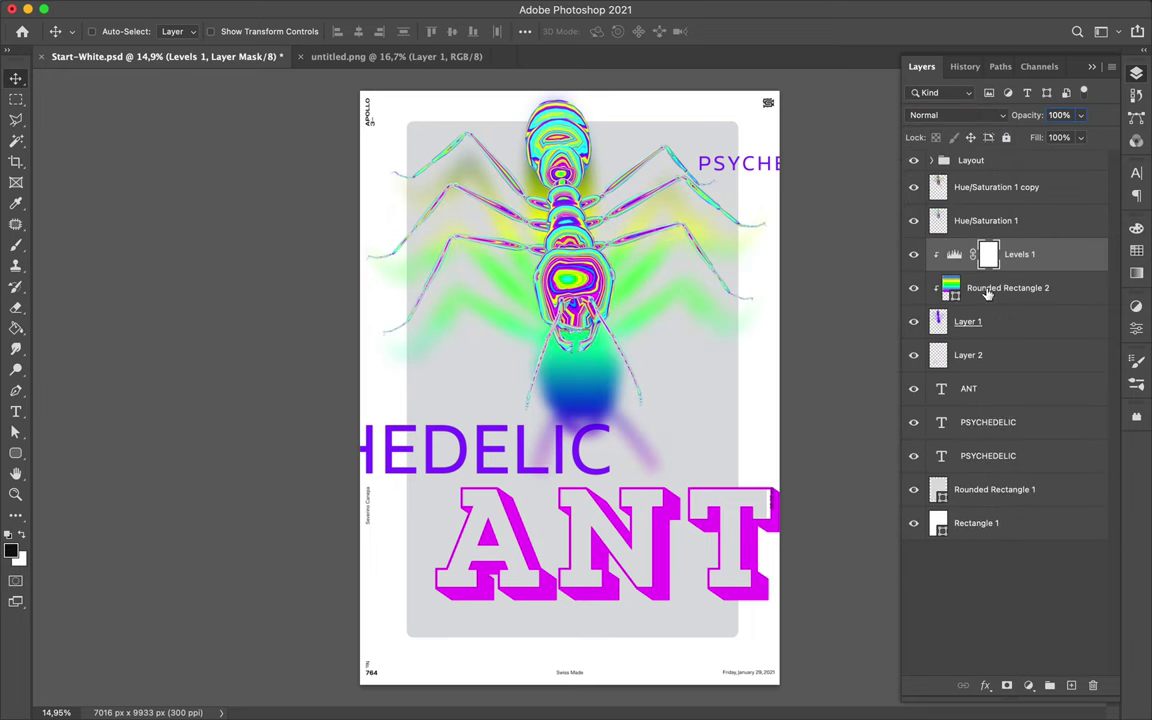
click(913, 288)
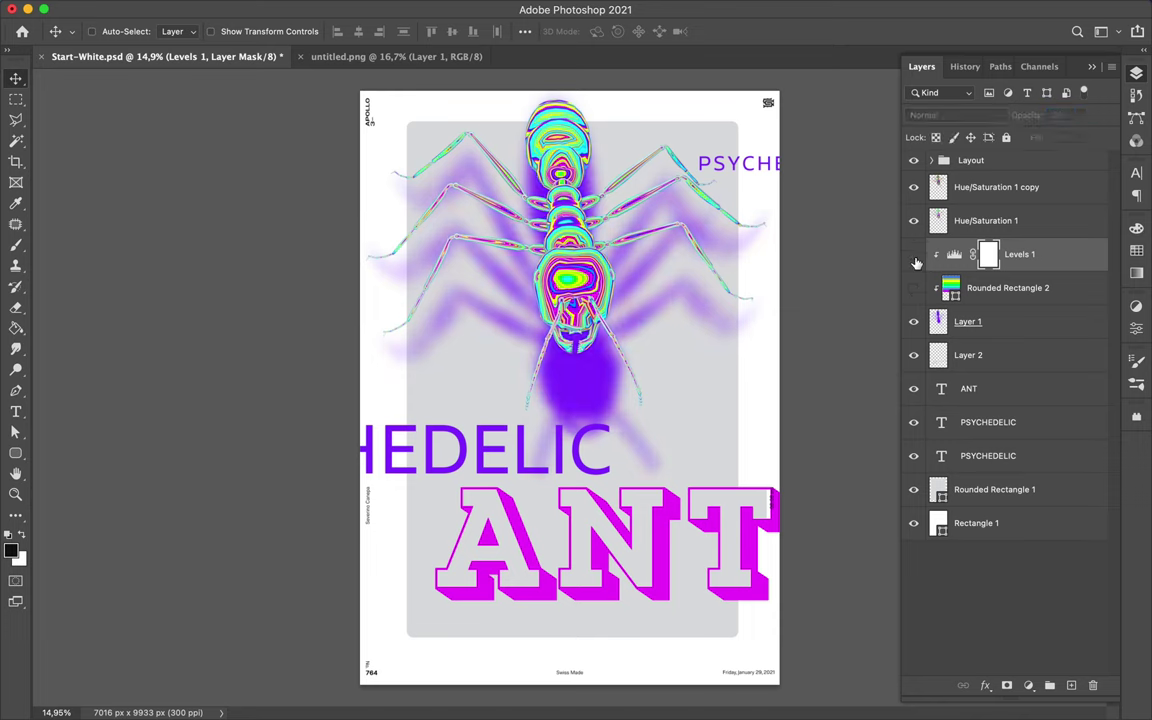
Edit the PSYCHEDELIC text and select both PSYCHEDELIC text layers.
double_click(464, 445)
click(15, 77)
shift+click(988, 455)
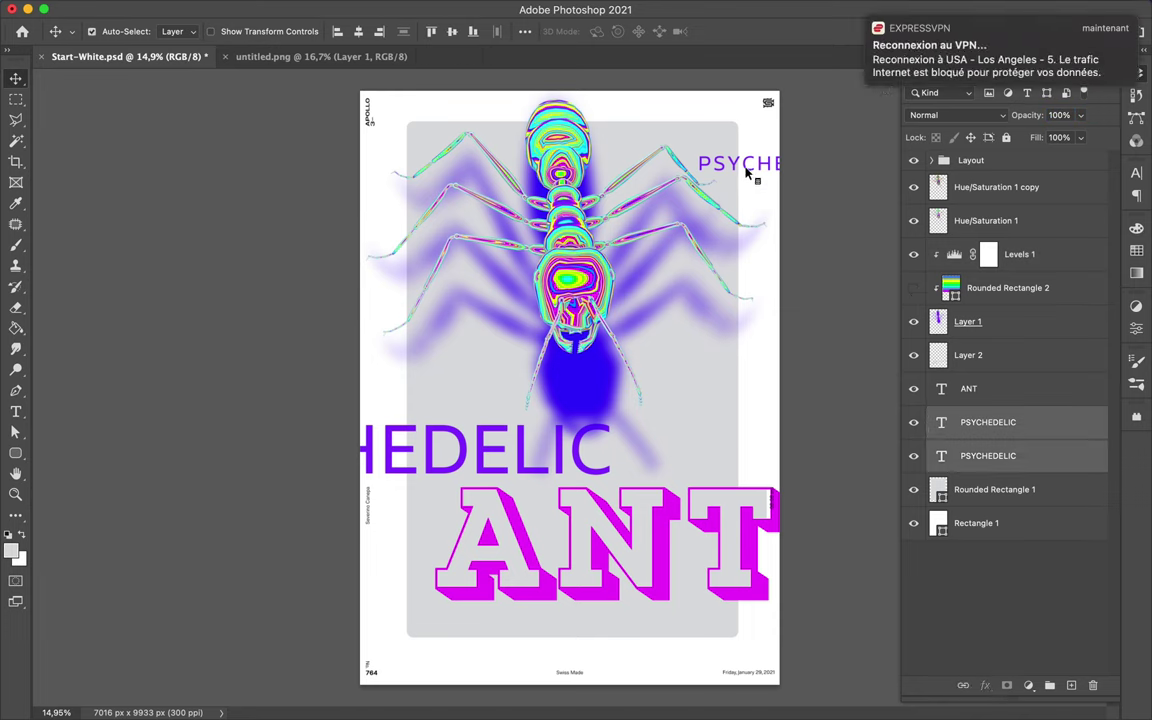
click(776, 9)
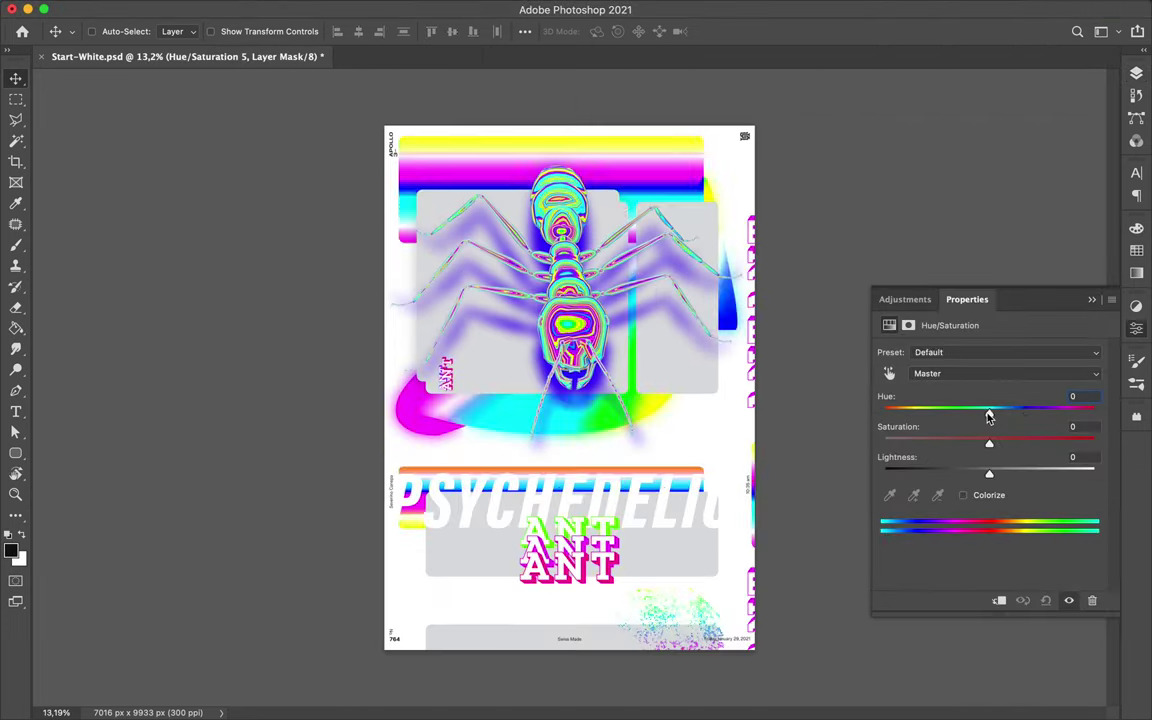
Shift the hue to -46, move the vertical ANT right, and lower the rectangle copy two places.
drag(990, 413, 945, 428)
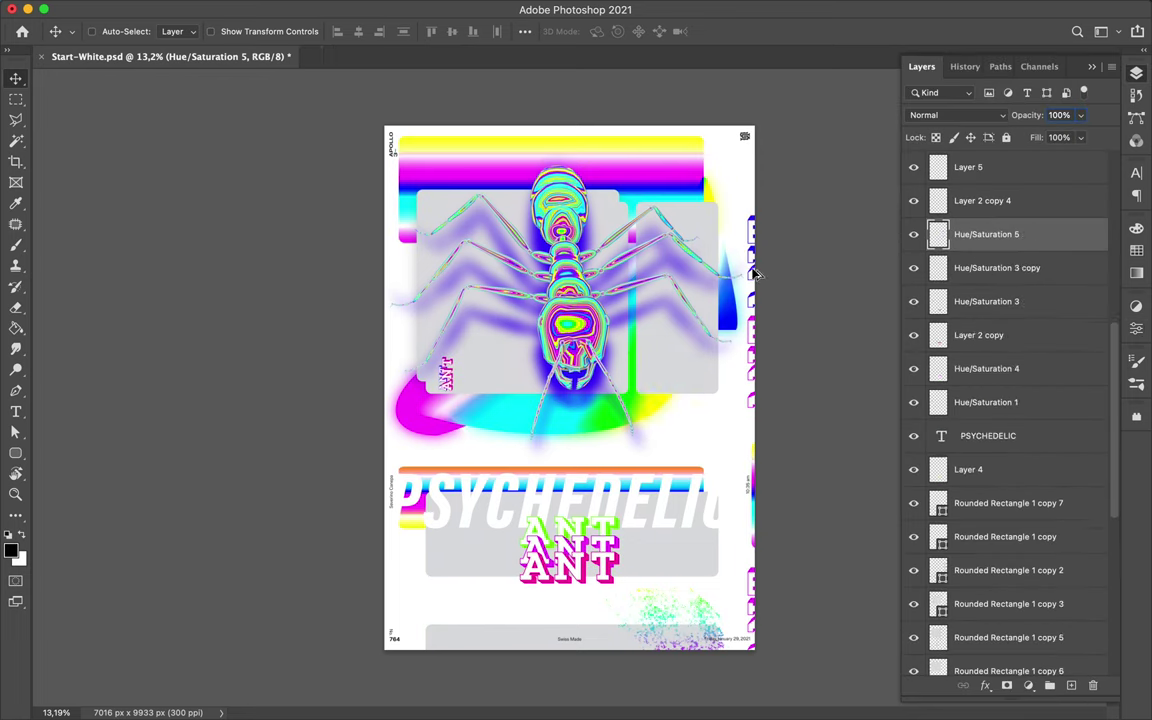
click(609, 580)
drag(586, 545, 694, 545)
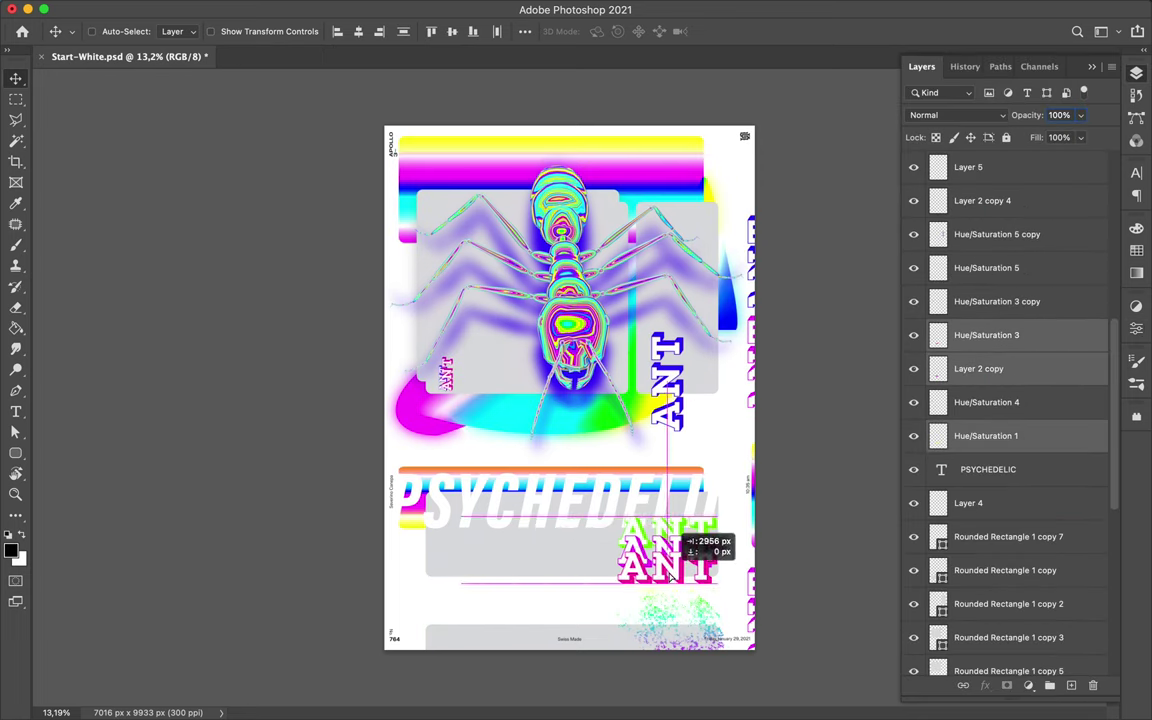
drag(551, 488, 565, 390)
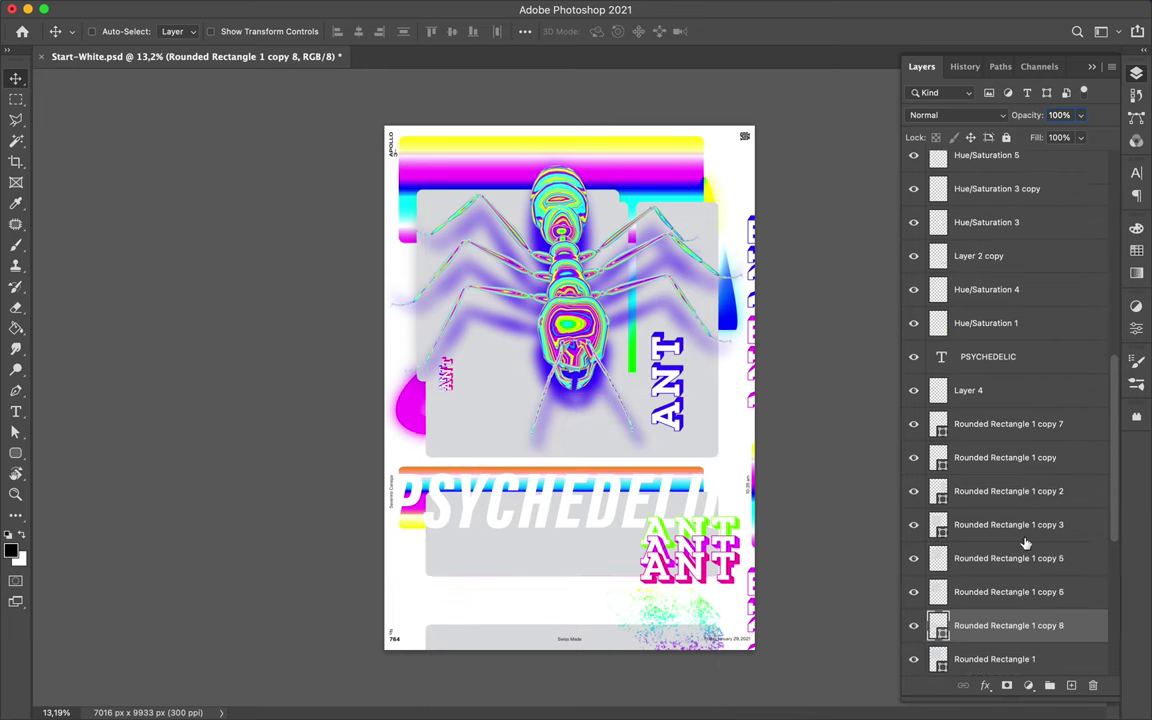
scroll(1010, 545, down, 5)
key(ctrl+bracketleft)
key(ctrl+bracketleft)
scroll(970, 535, down, 1)
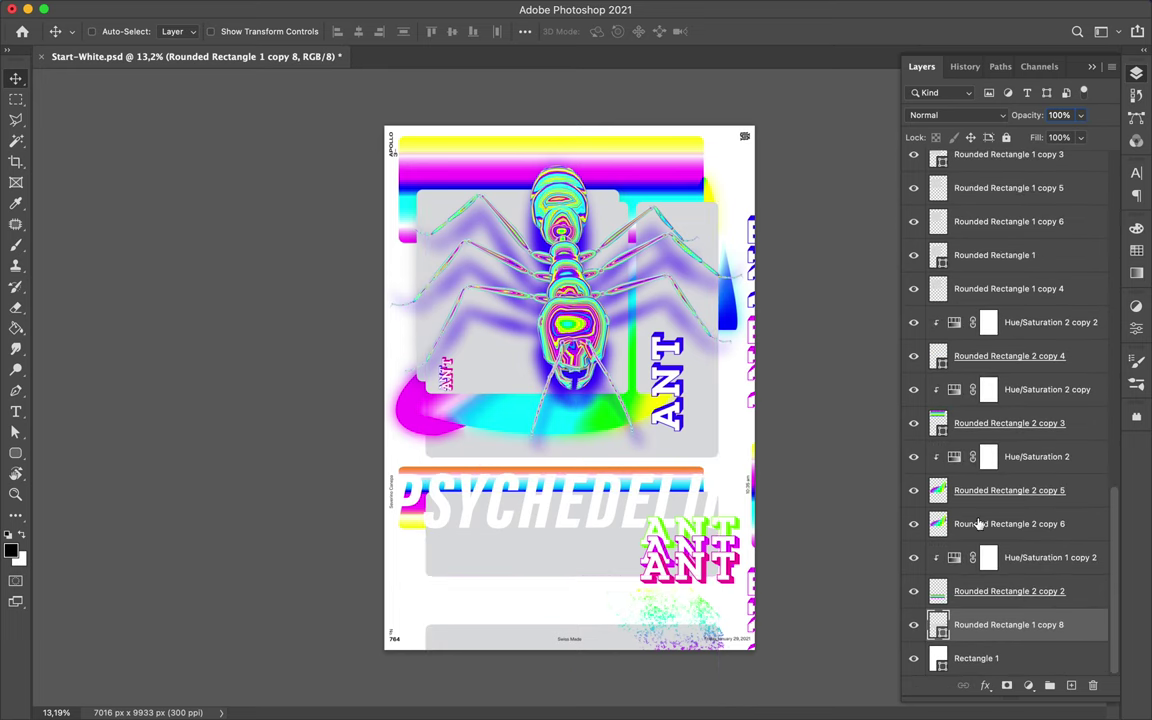
Merge three Hue/Saturation adjustments into their rounded rectangle layers.
click(1036, 456)
shift+click(1009, 490)
key(ctrl+e)
click(1046, 389)
shift+click(1009, 423)
key(ctrl+e)
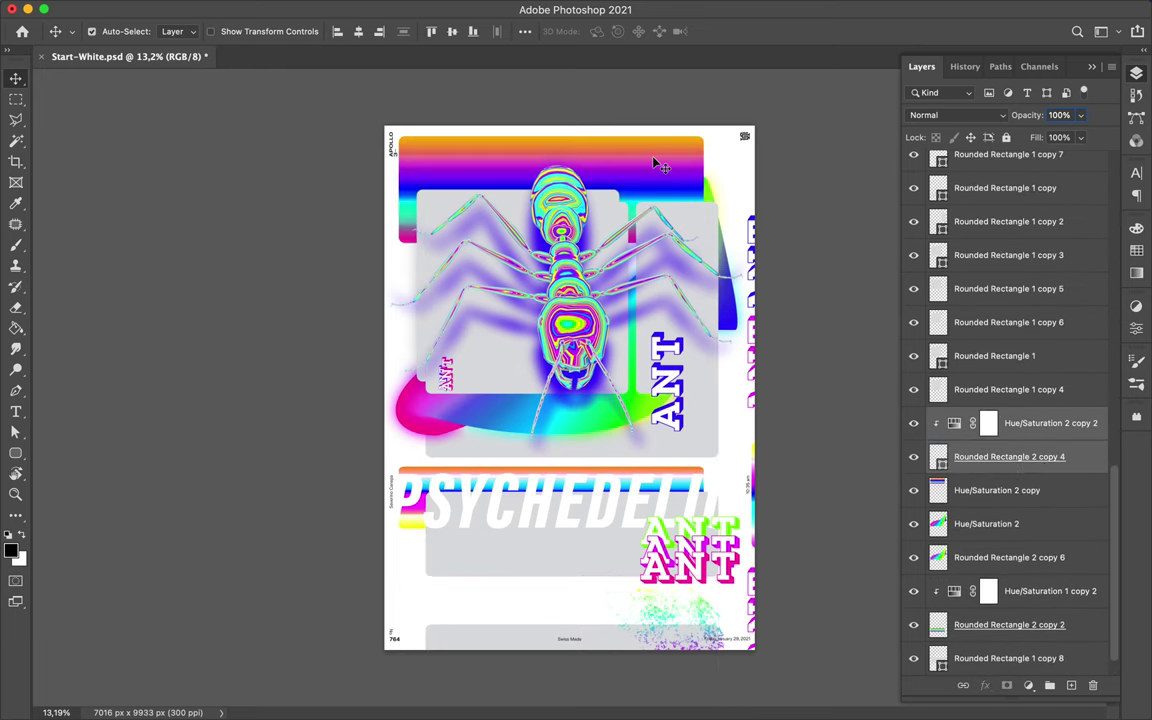
click(1046, 393)
shift+click(1009, 427)
key(ctrl+e)
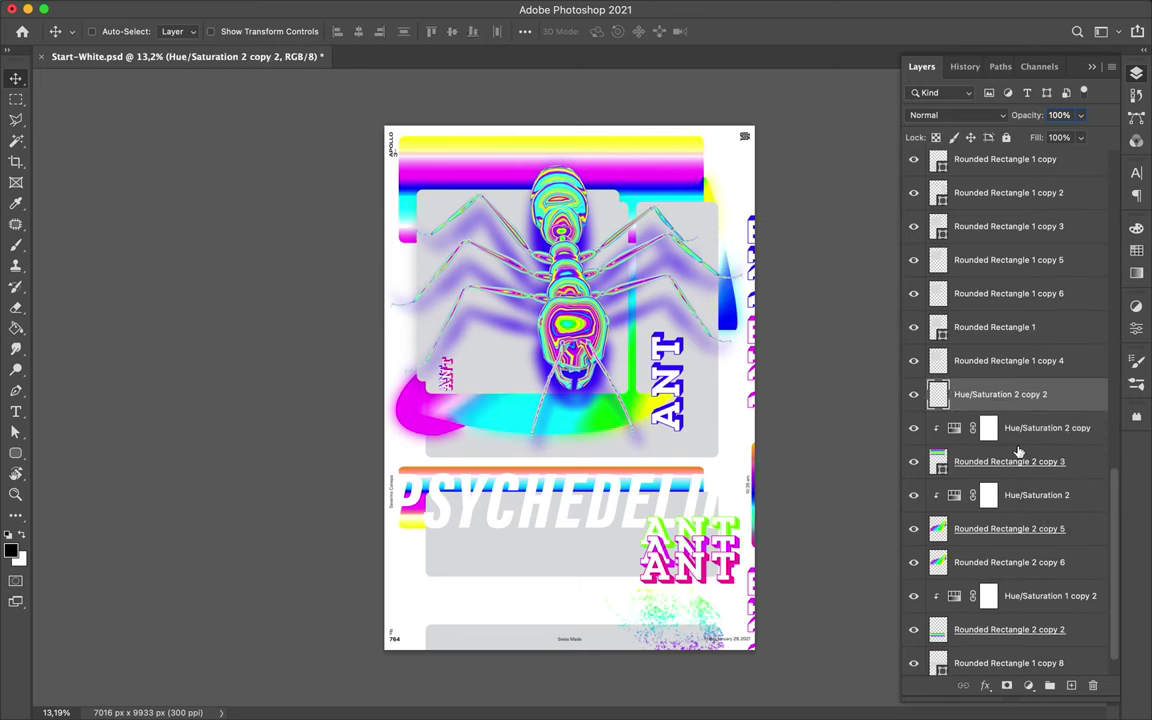
Undo the last merge and select the Hue/Saturation 1 and Hue/Saturation 5 copy layers.
click(1037, 461)
shift+click(1030, 495)
key(ctrl+z)
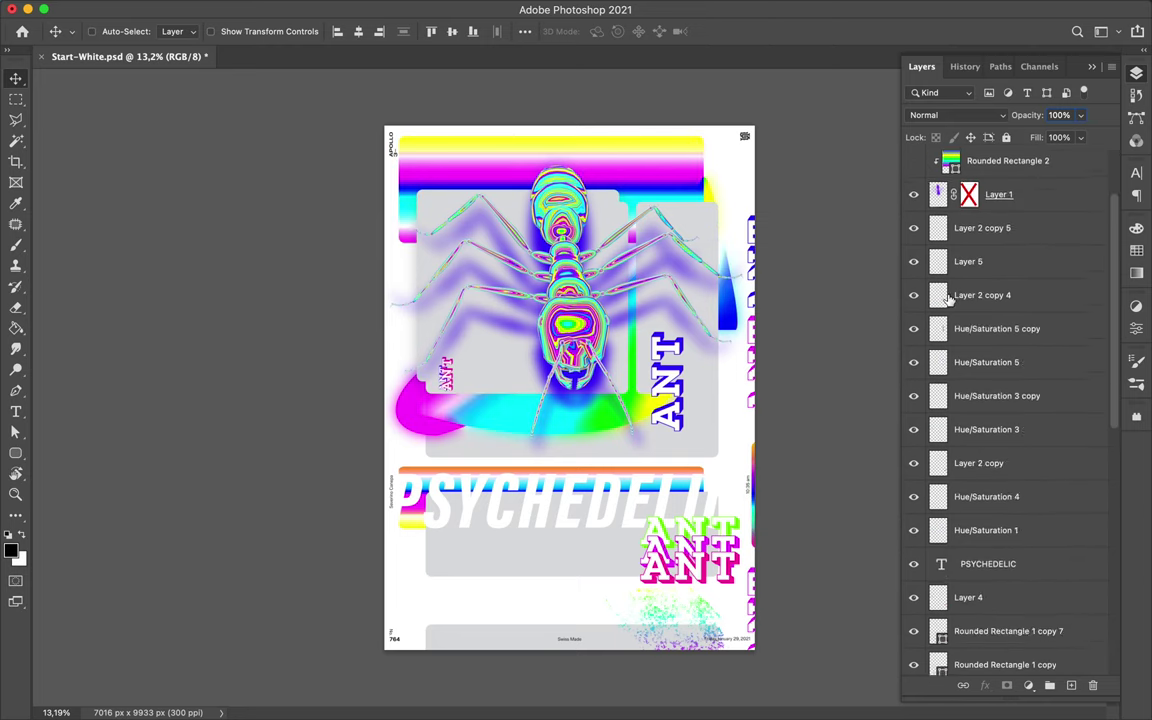
scroll(700, 550, up, 3)
ctrl+click(653, 530)
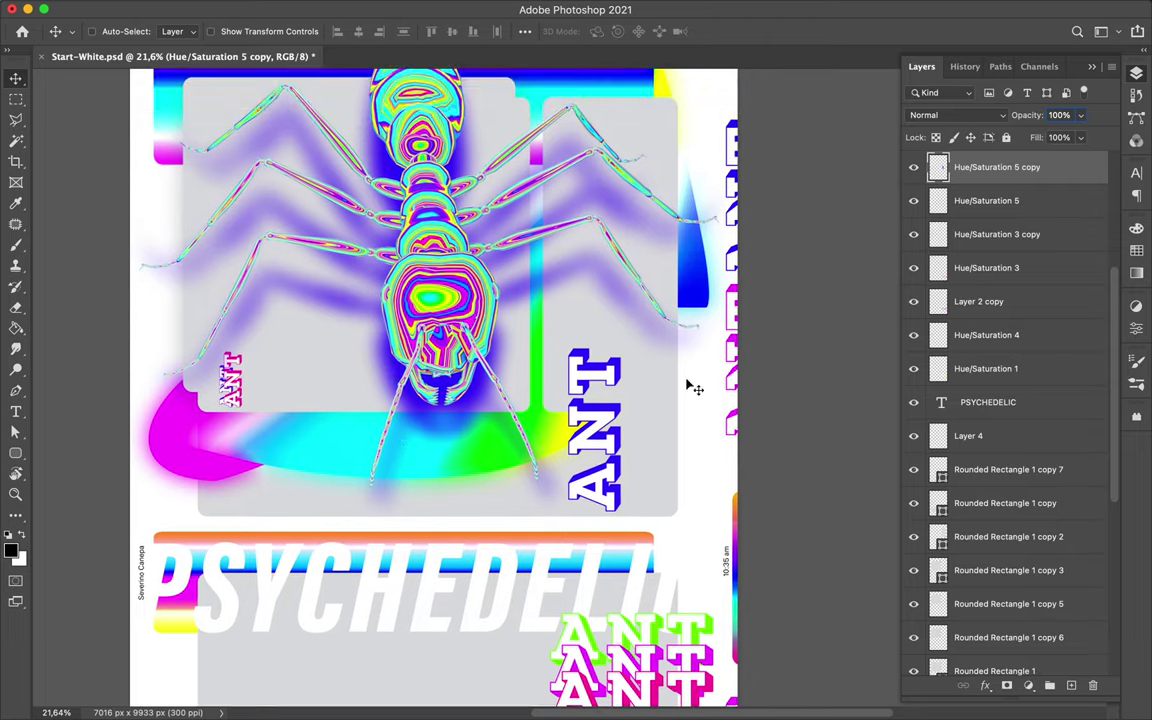
ctrl+click(660, 551)
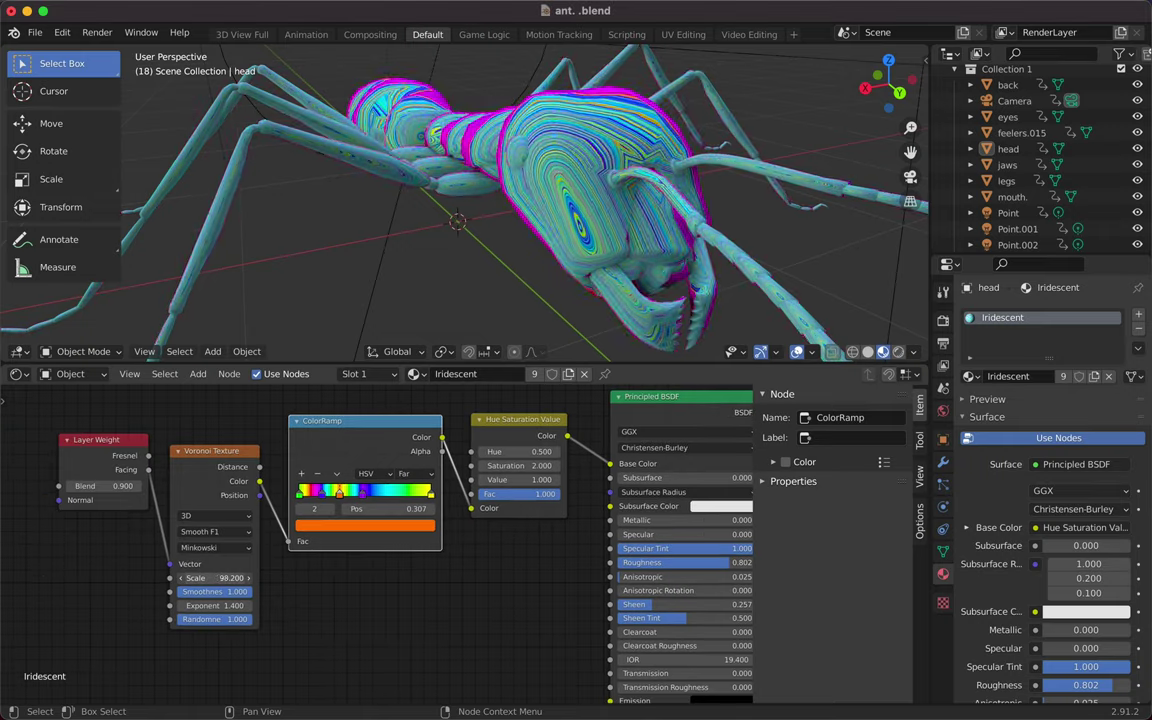
Set the Voronoi Scale to -8.200 and nudge the green colour-ramp stop slightly left.
drag(215, 578, 195, 578)
scroll(615, 292, left, 10)
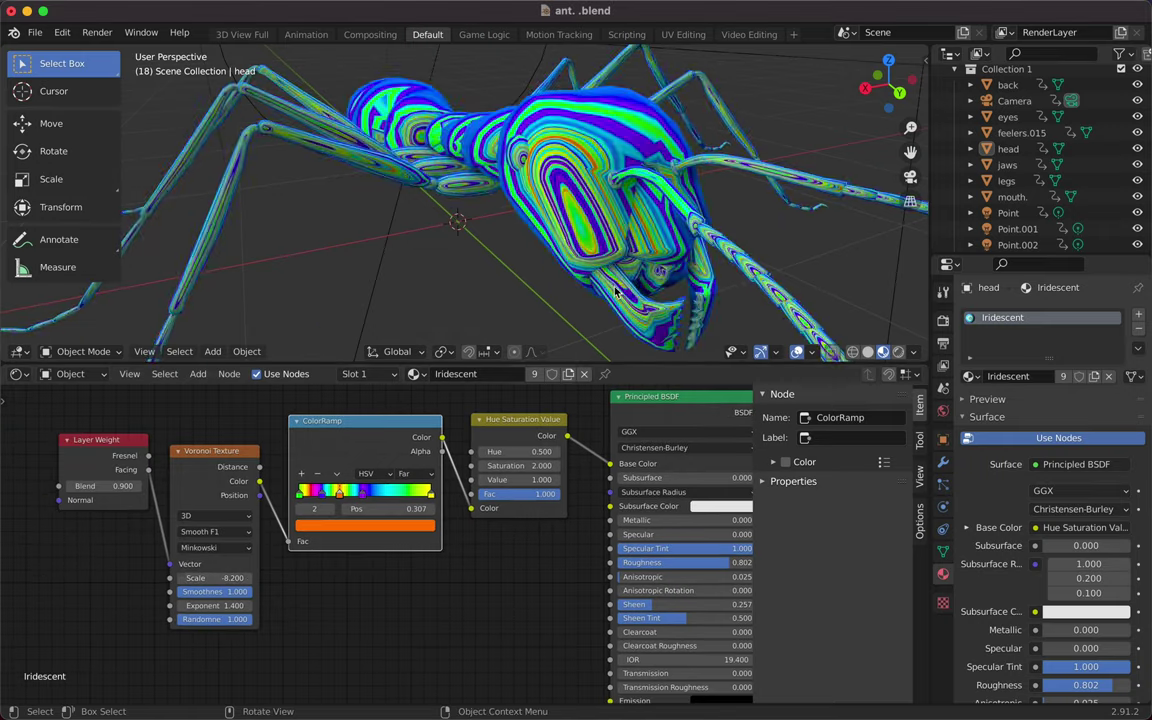
scroll(615, 292, left, 10)
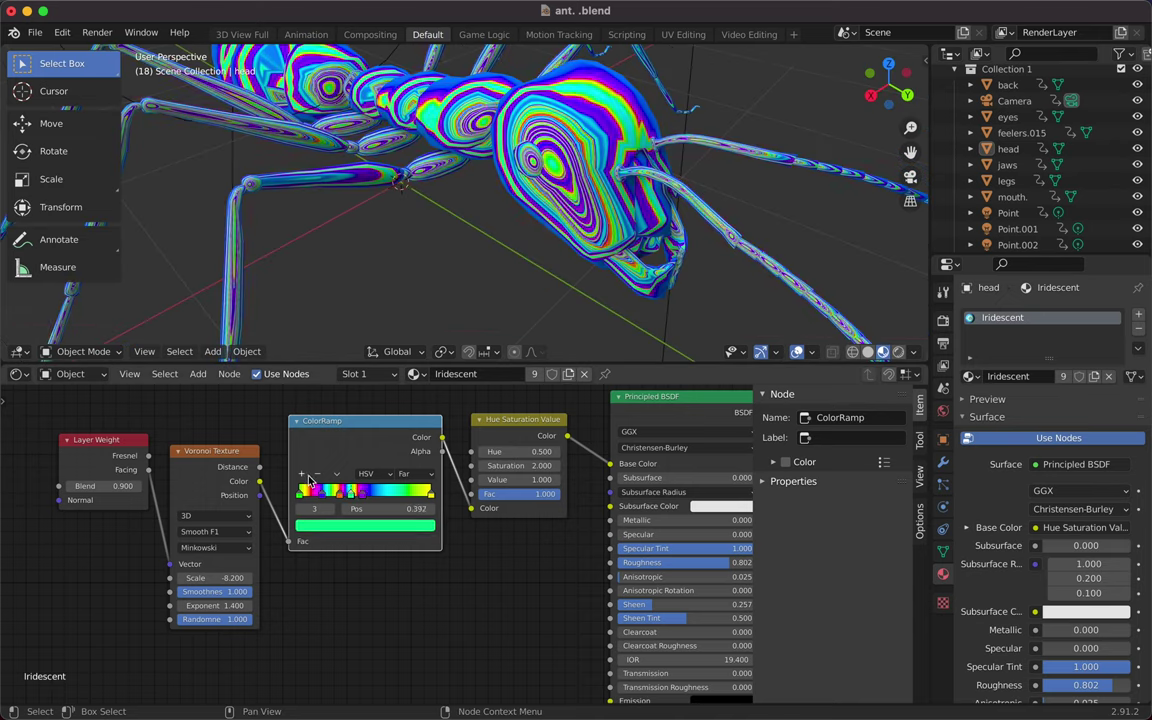
click(368, 490)
drag(367, 497, 362, 495)
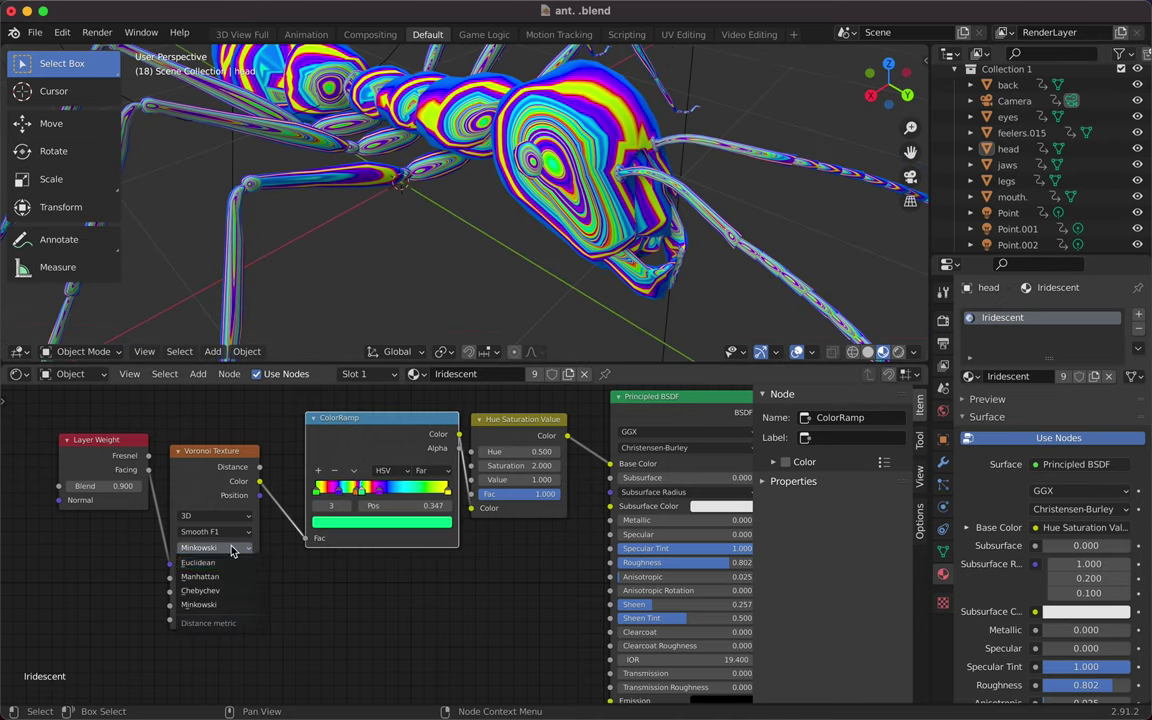
Switch the Voronoi distance to Manhattan, try Scale values, and adjust the Layer Weight Blend.
click(232, 590)
click(226, 578)
click(215, 531)
mouse_move(232, 578)
mouse_down()
mouse_move(300, 578)
mouse_move(135, 516)
mouse_move(145, 486)
mouse_up()
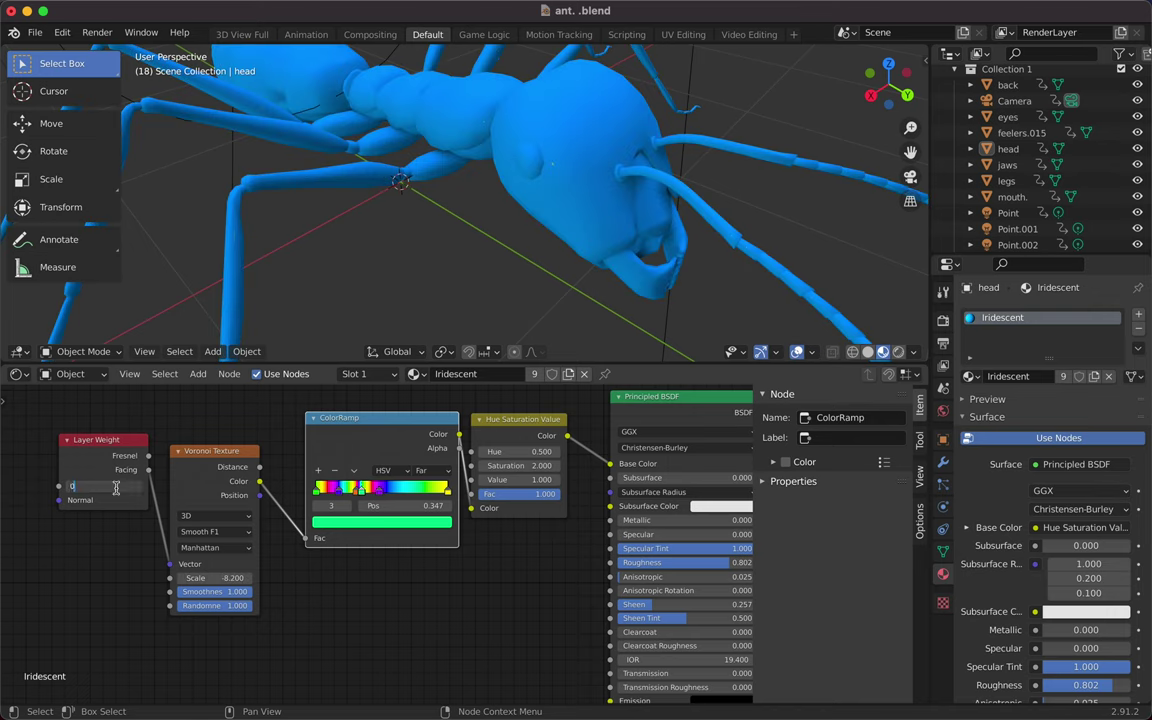
key(ctrl+z)
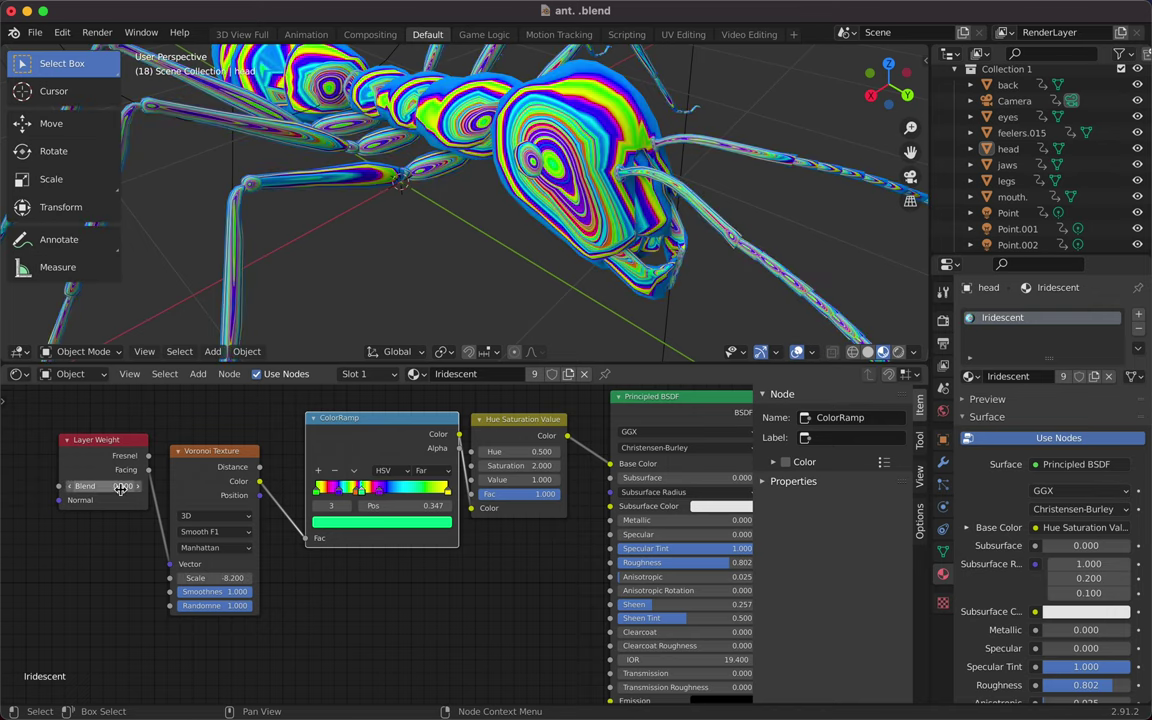
key(Return)
Try a red Subsurface Color then revert to white, move Material Output right, and raise Specular to 1.000.
click(608, 501)
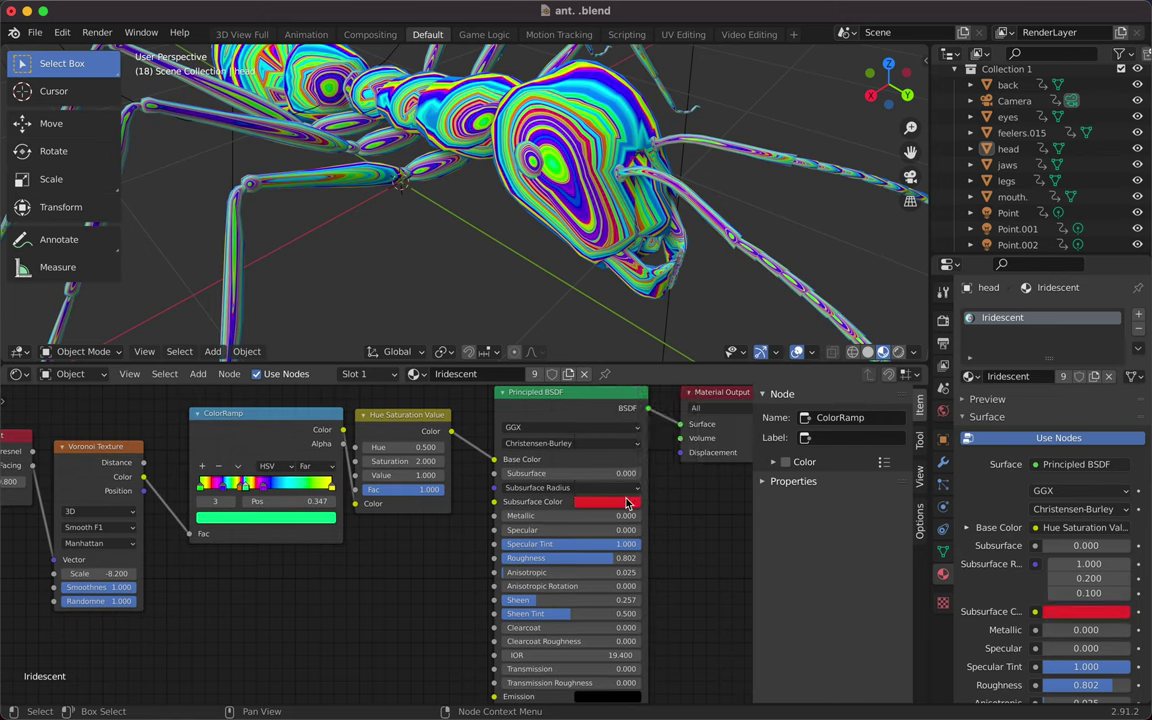
click(608, 501)
click(650, 395)
click(608, 501)
key(ctrl+z)
drag(500, 437, 589, 437)
scroll(675, 528, left, 5)
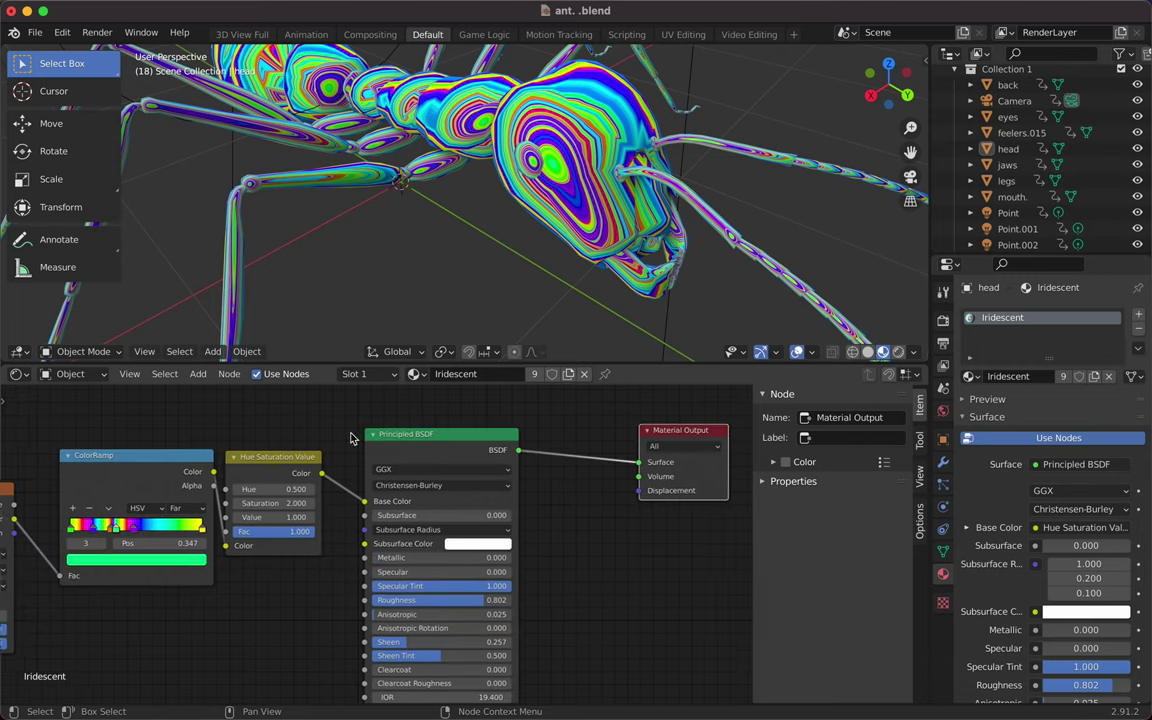
drag(470, 557, 510, 557)
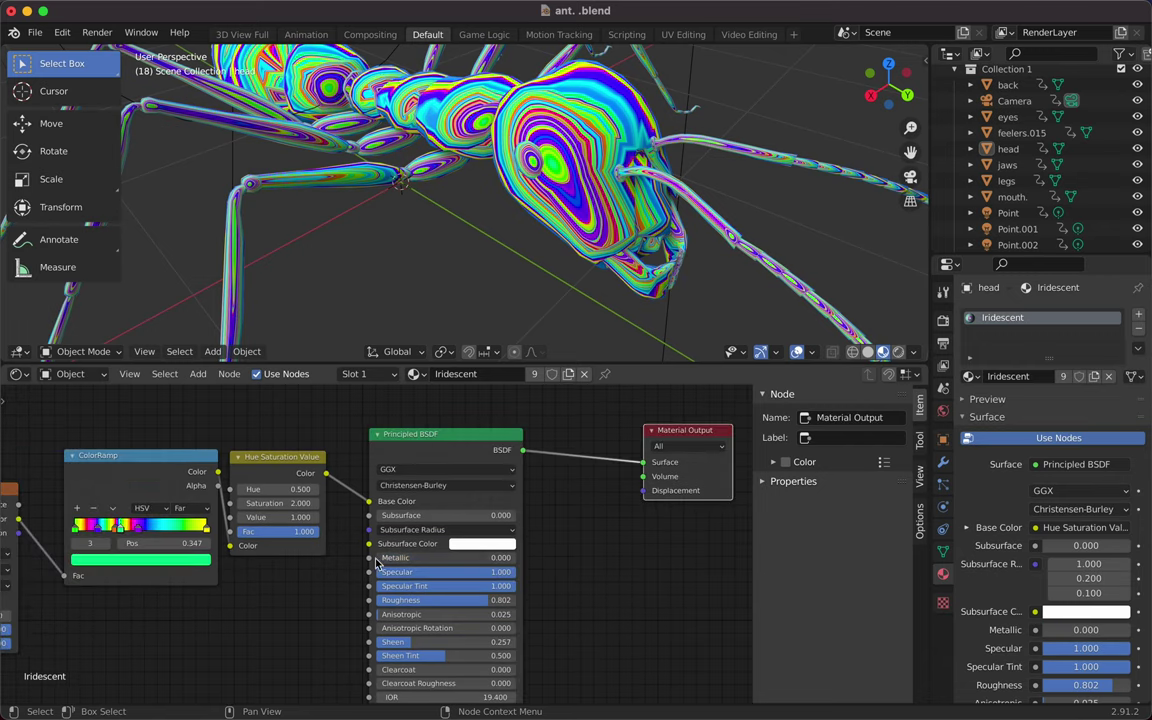
Turn the node area into the Video Sequencer, set the playhead to frame 7, and view through the active camera.
click(17, 374)
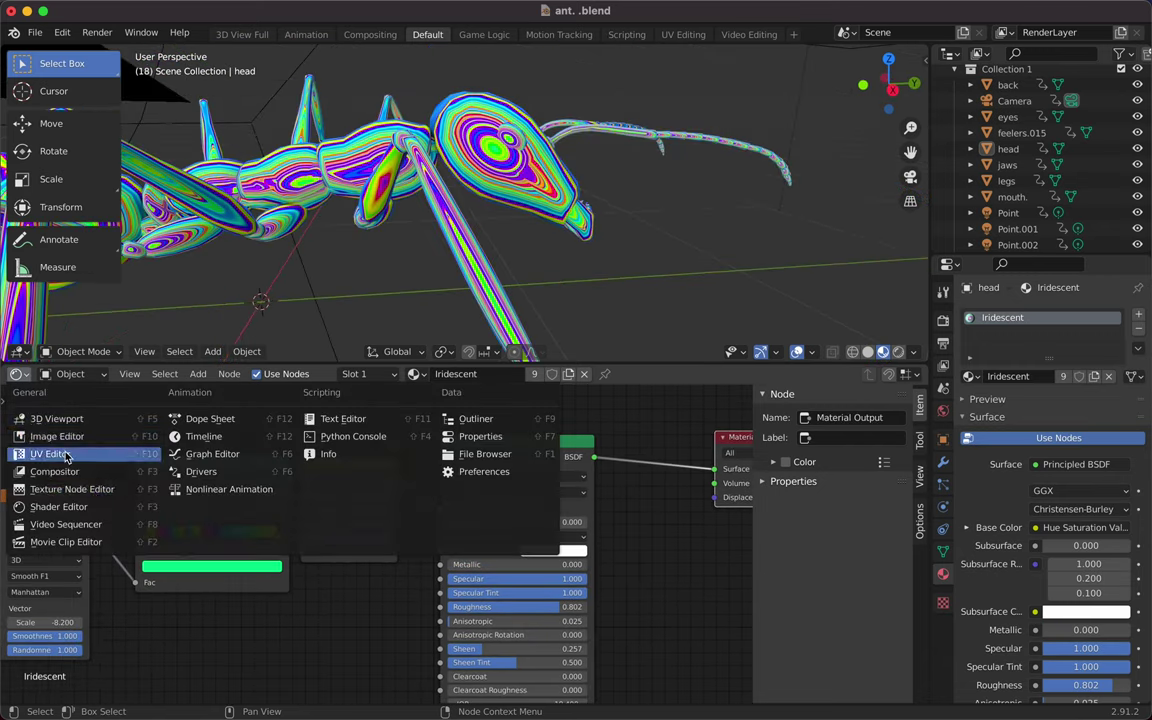
click(65, 524)
mouse_move(684, 393)
mouse_down()
mouse_move(108, 393)
mouse_move(617, 393)
mouse_up()
click(147, 353)
click(355, 532)
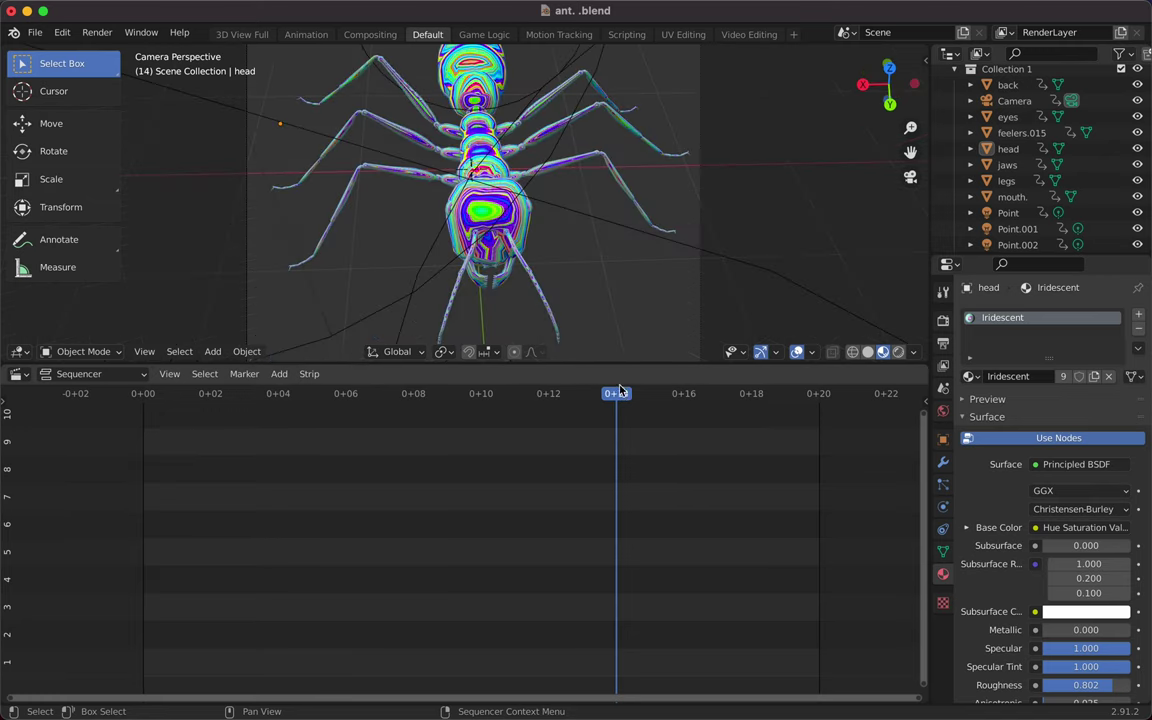
Save the scene as ant2.blend.
key(shift+super+s)
text(1)
click(942, 594)
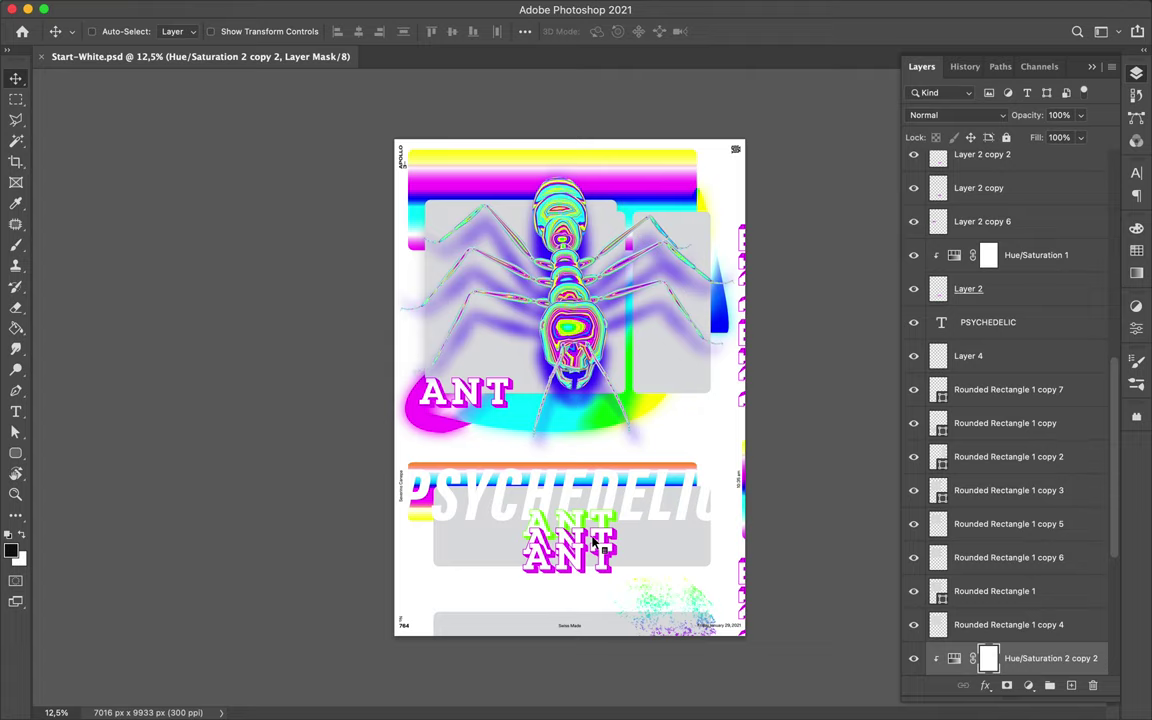
click(1029, 685)
Hue-shift the Layer 2 copy 6 ANT layer with Hue/Saturation adjustments and merge them down.
click(1054, 501)
drag(913, 406, 1016, 406)
click(1000, 368)
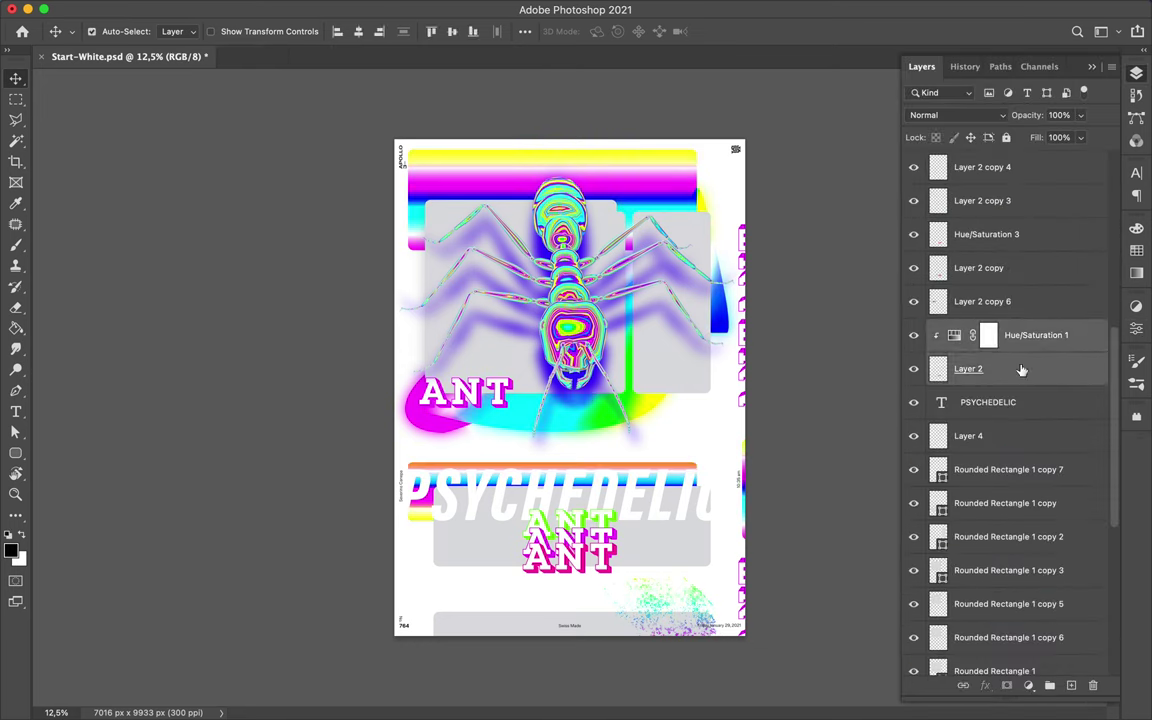
click(982, 301)
click(1029, 685)
click(1047, 507)
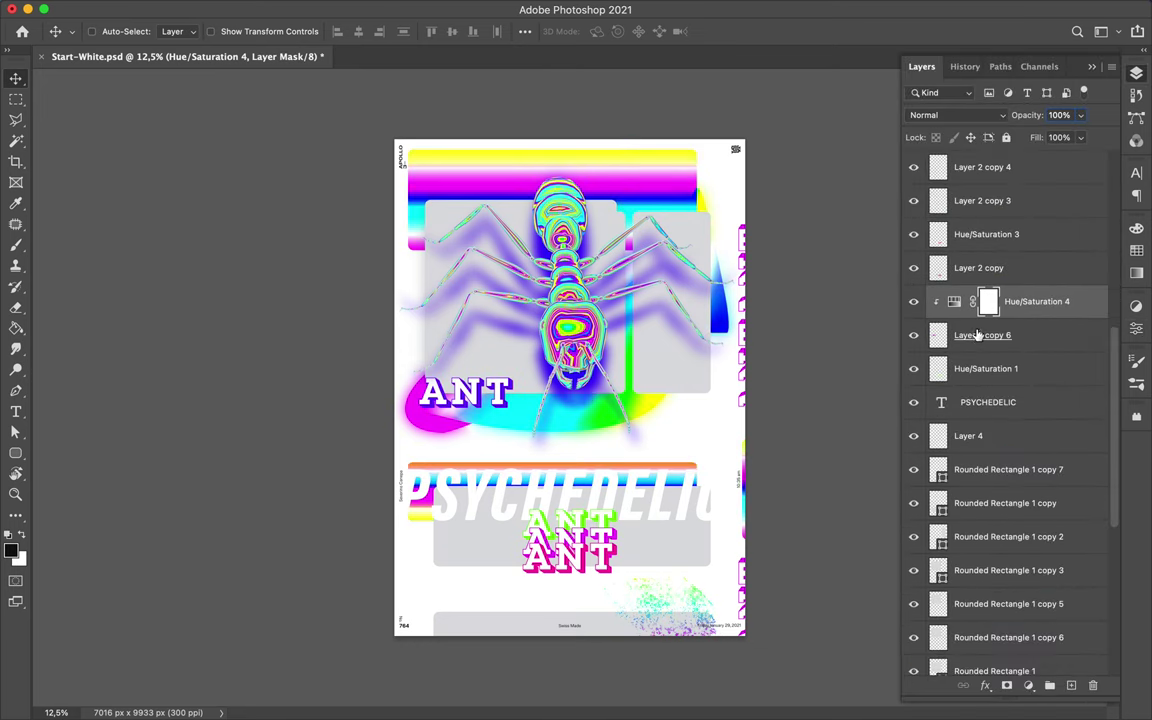
key(super+e)
Shrink and rotate the ANT word, then place a smaller duplicate beneath it.
key(super+t)
key(Return)
scroll(440, 370, up, 2)
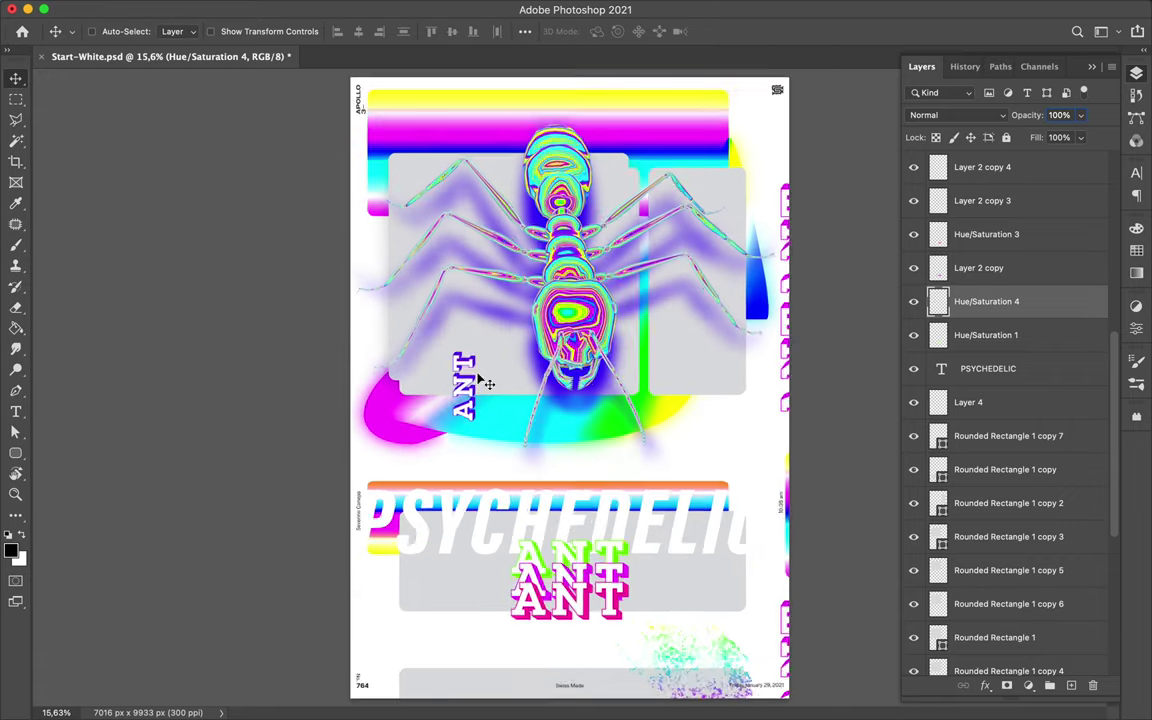
key(super+j)
key(super+t)
drag(563, 636, 440, 447)
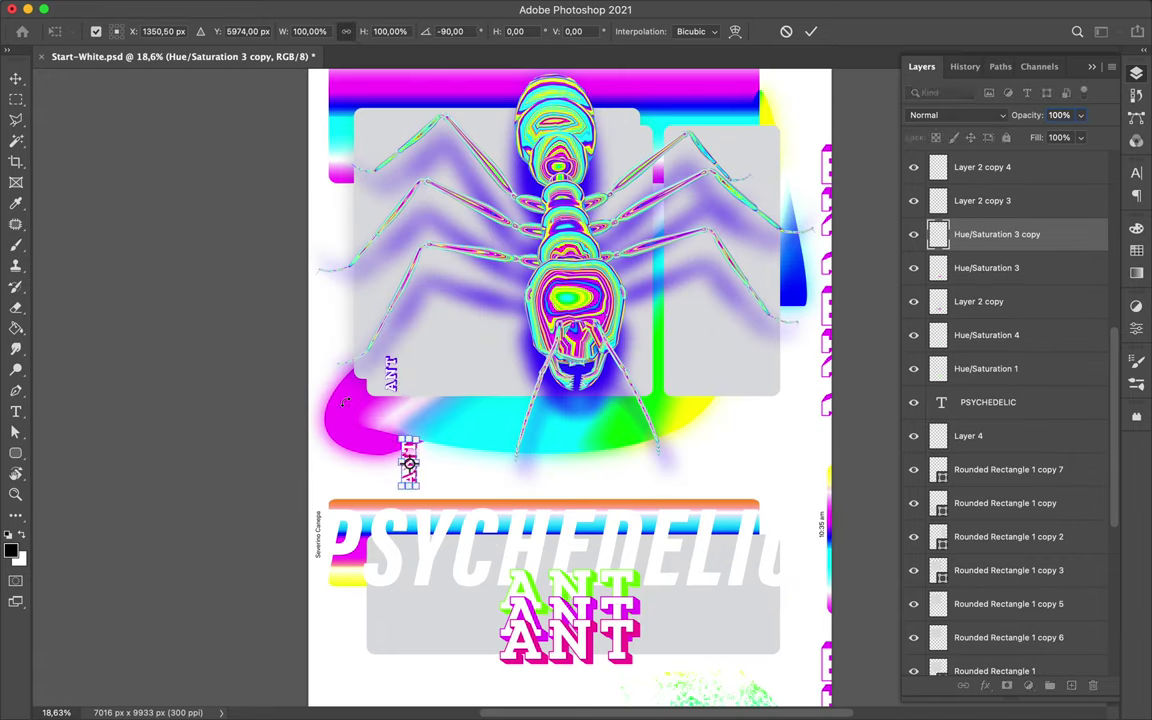
key(Return)
scroll(586, 571, down, 2)
key(alt+bracketleft)
key(alt+bracketleft)
key(alt+bracketleft)
Duplicate the rounded rectangle and warp the copy into a curved magenta blob bulging left.
key(alt+bracketright)
key(alt+bracketright)
key(alt+bracketright)
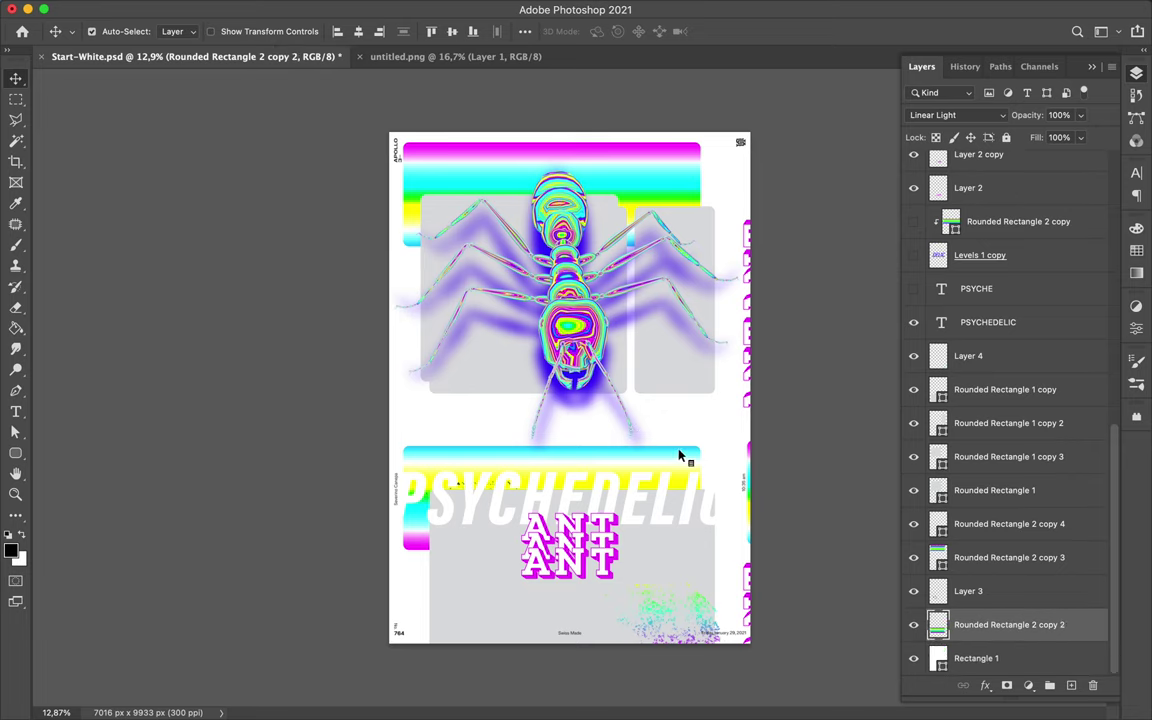
key(super+j)
key(super+t)
right_click(517, 284)
click(560, 400)
mouse_move(521, 396)
mouse_down()
mouse_move(640, 283)
mouse_move(689, 400)
mouse_up()
drag(486, 404, 472, 394)
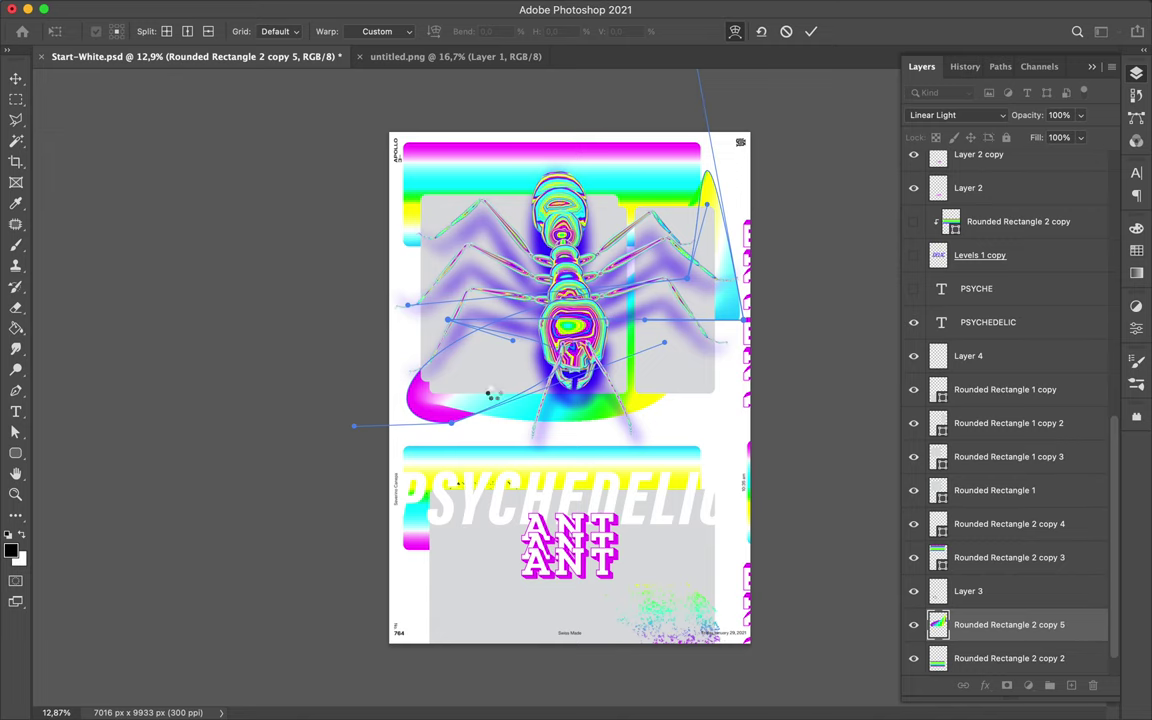
key(Return)
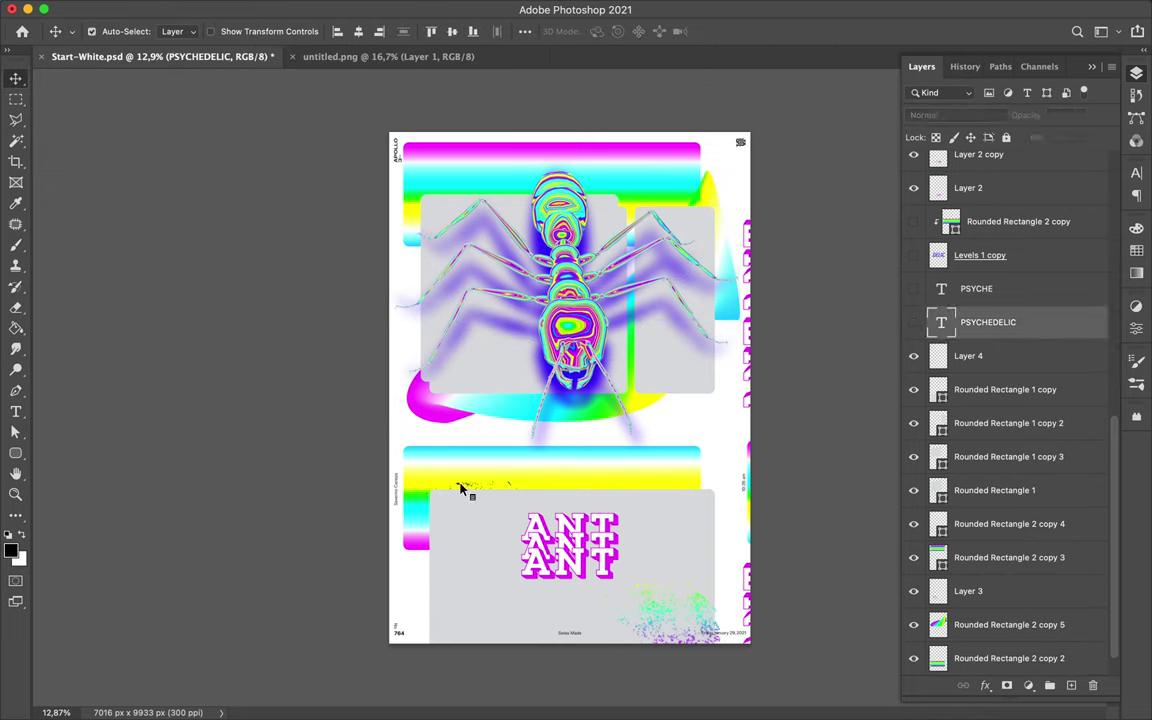
Show the PSYCHE text layer and add a Gaussian-blurred copy of the rounded rectangle.
click(913, 289)
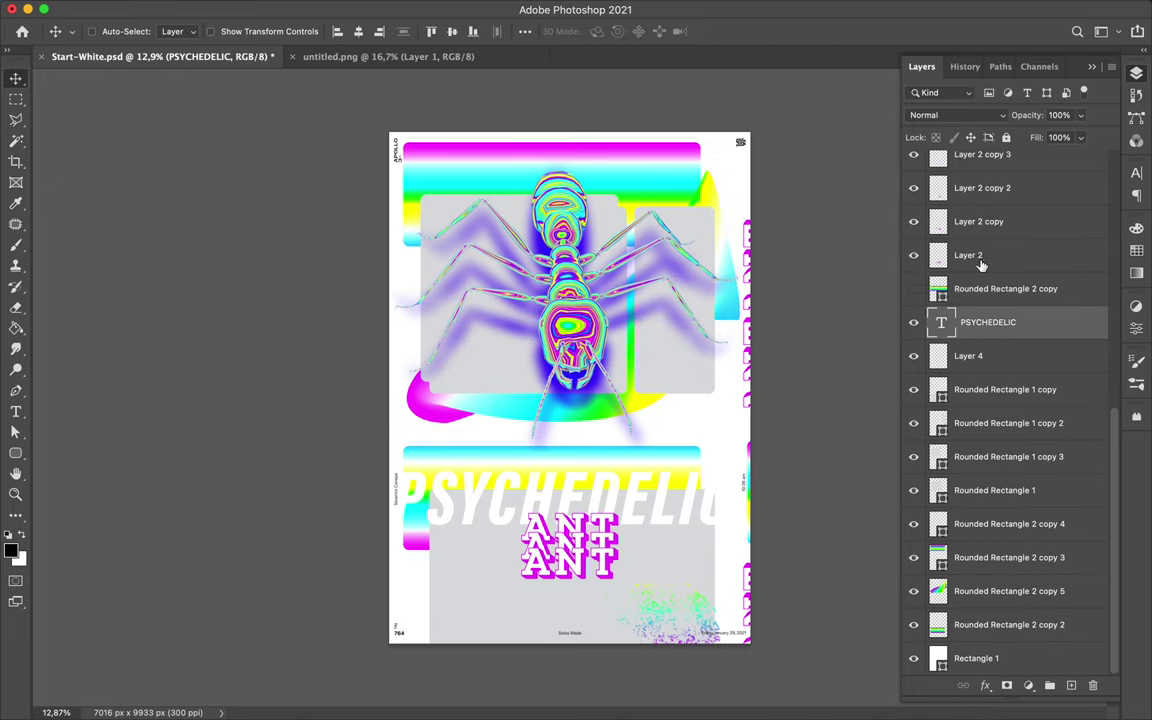
scroll(569, 379, up, 3)
scroll(461, 433, down, 3)
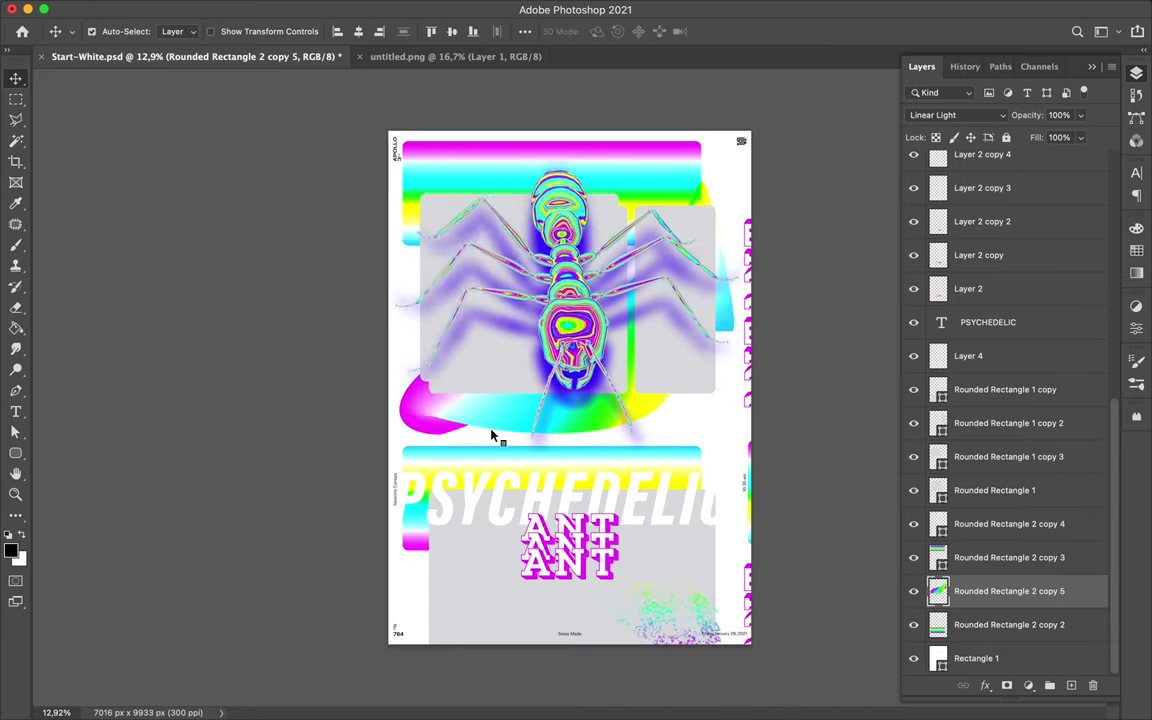
key(ctrl+j)
click(550, 10)
click(630, 262)
key(Return)
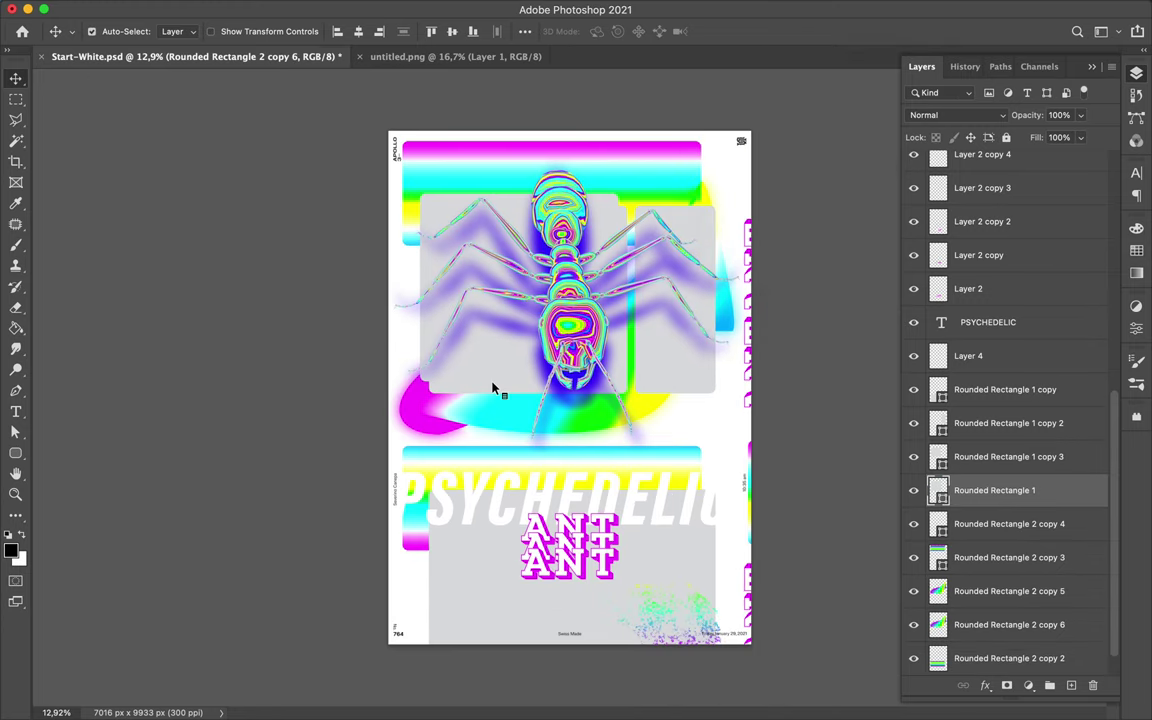
Make two Rounded Rectangle 1 copies, each set to Darken blending.
drag(995, 490, 995, 510)
click(956, 115)
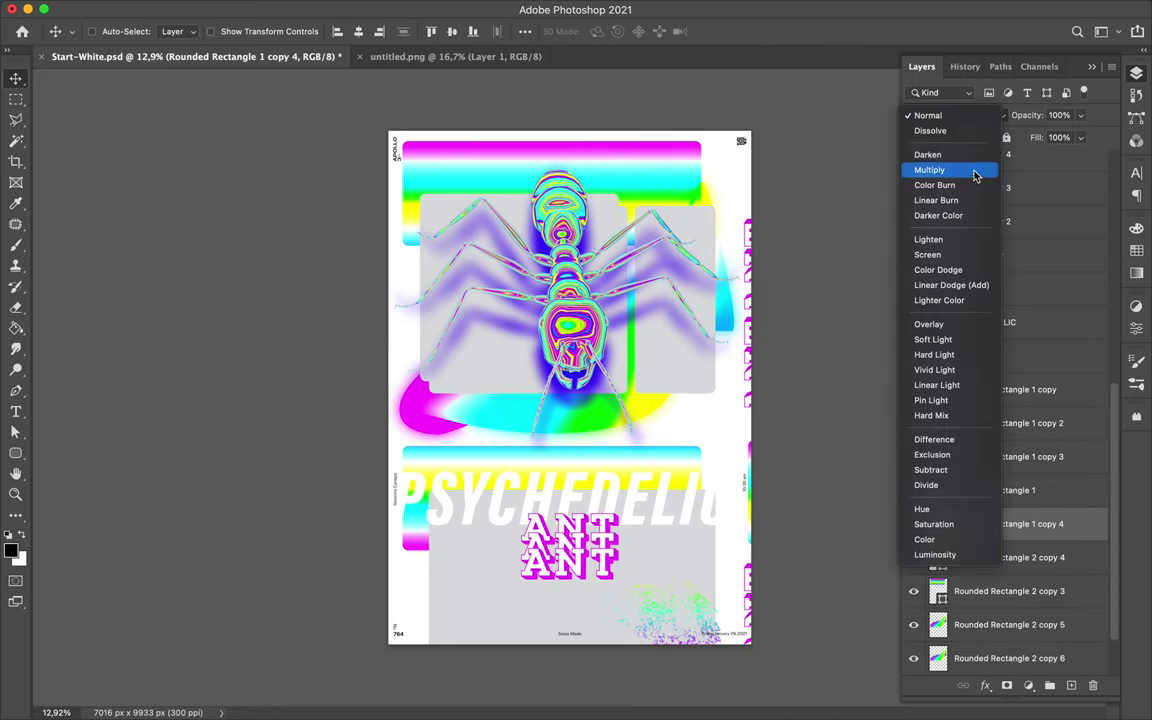
click(938, 165)
scroll(316, 334, up, 5)
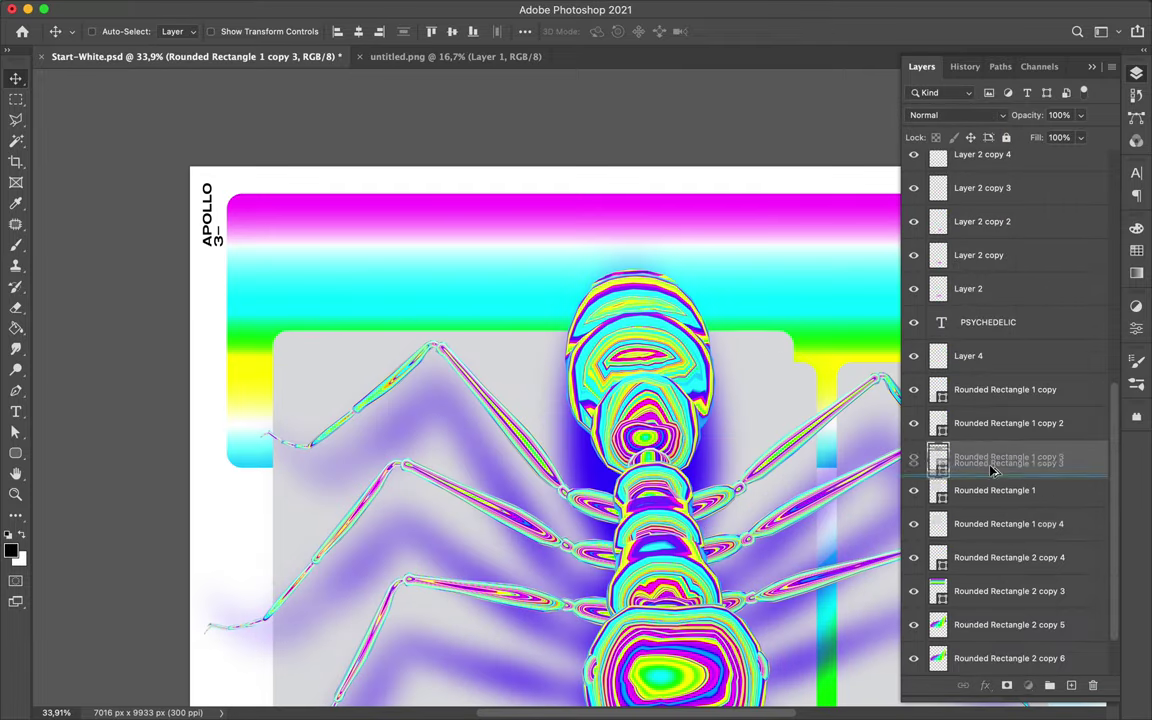
drag(960, 490, 938, 488)
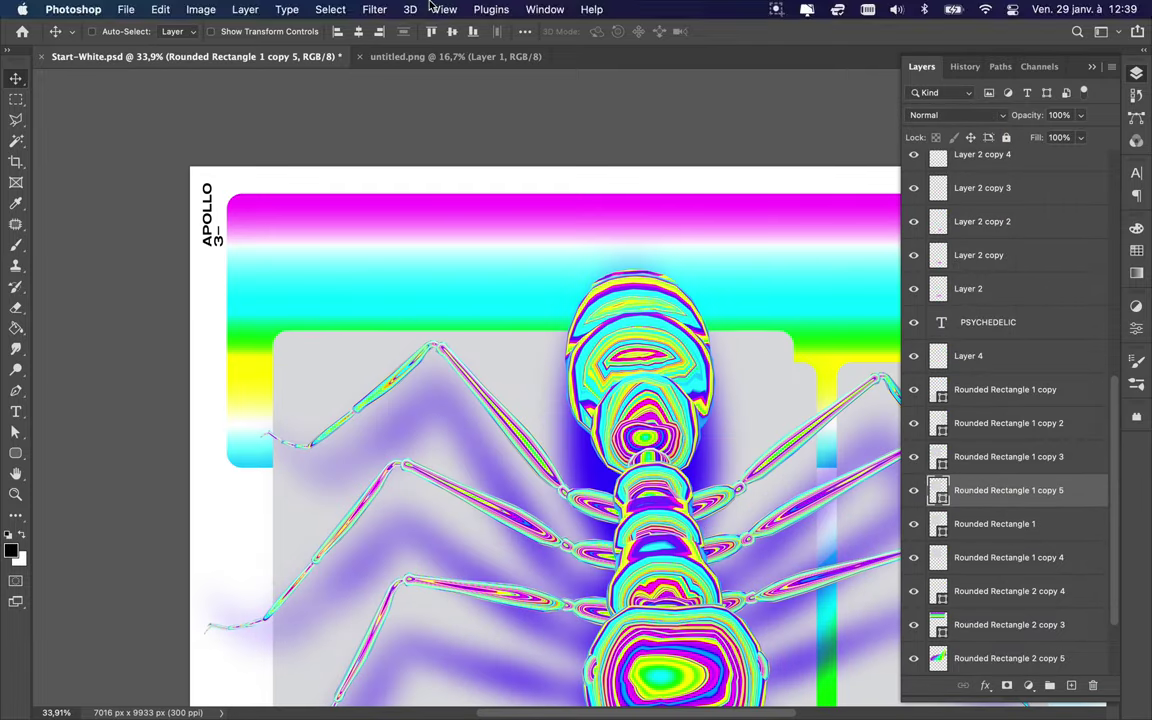
click(956, 115)
click(980, 162)
Add another Rounded Rectangle 1 copy below copy 5 and move it left on the canvas.
scroll(630, 314, down, 3)
drag(960, 490, 958, 497)
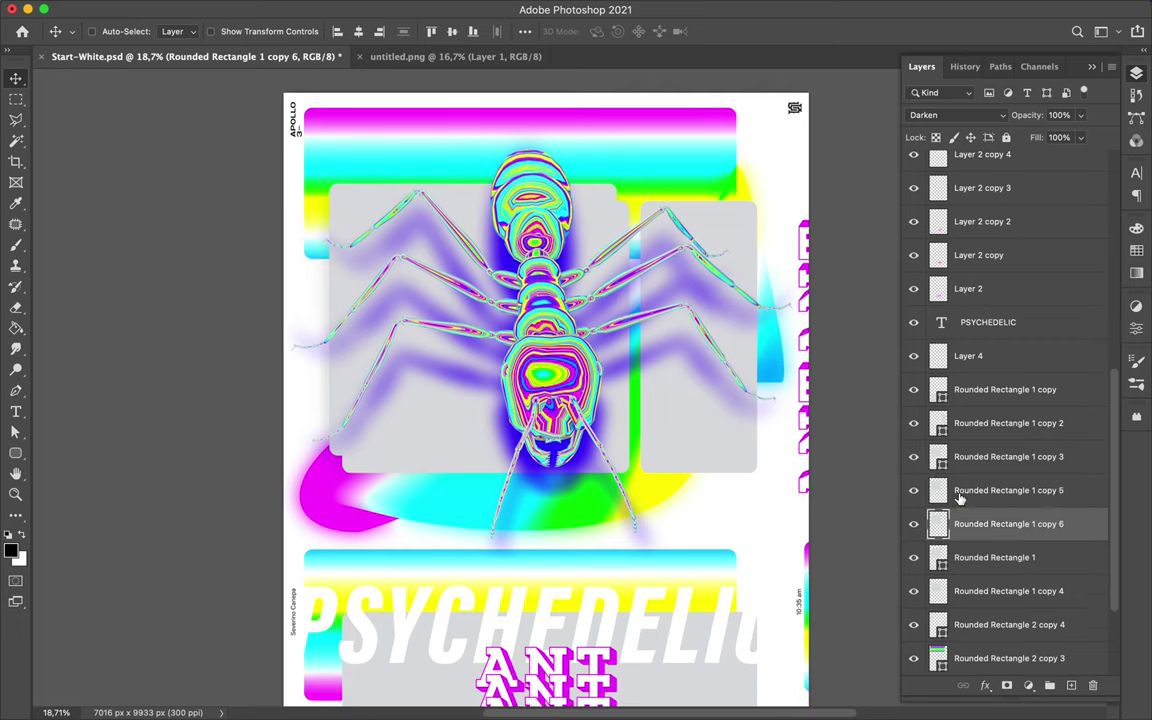
scroll(818, 402, down, 3)
drag(771, 390, 440, 395)
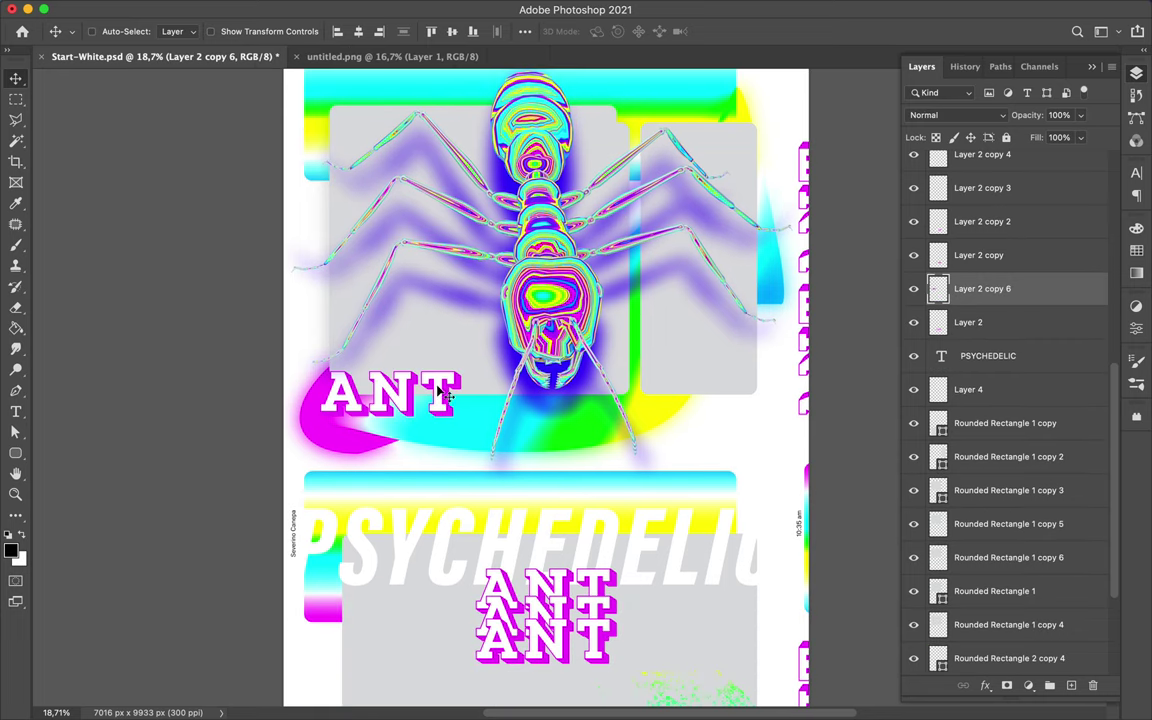
click(1028, 685)
Add Hue/Saturation adjustments recolouring two gradient layers.
click(965, 506)
drag(989, 412, 1085, 412)
click(1136, 73)
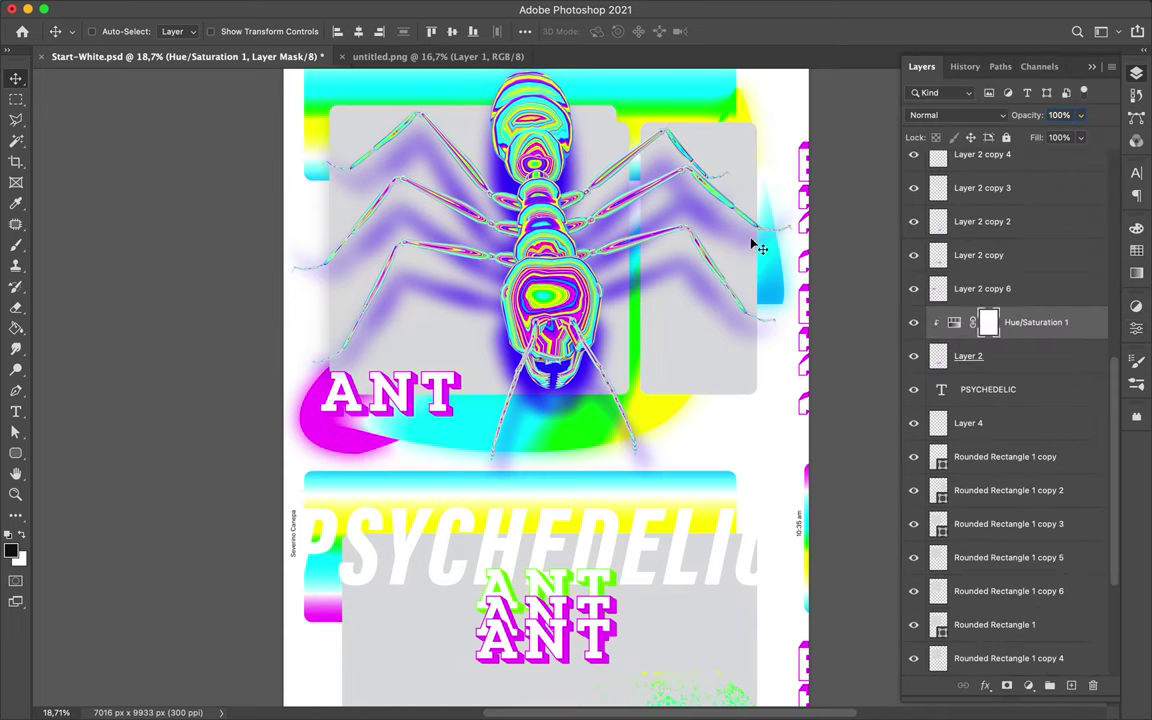
click(900, 592)
click(1028, 685)
click(965, 506)
mouse_move(989, 412)
mouse_down()
mouse_move(1041, 418)
mouse_move(1006, 416)
mouse_move(1021, 416)
mouse_up()
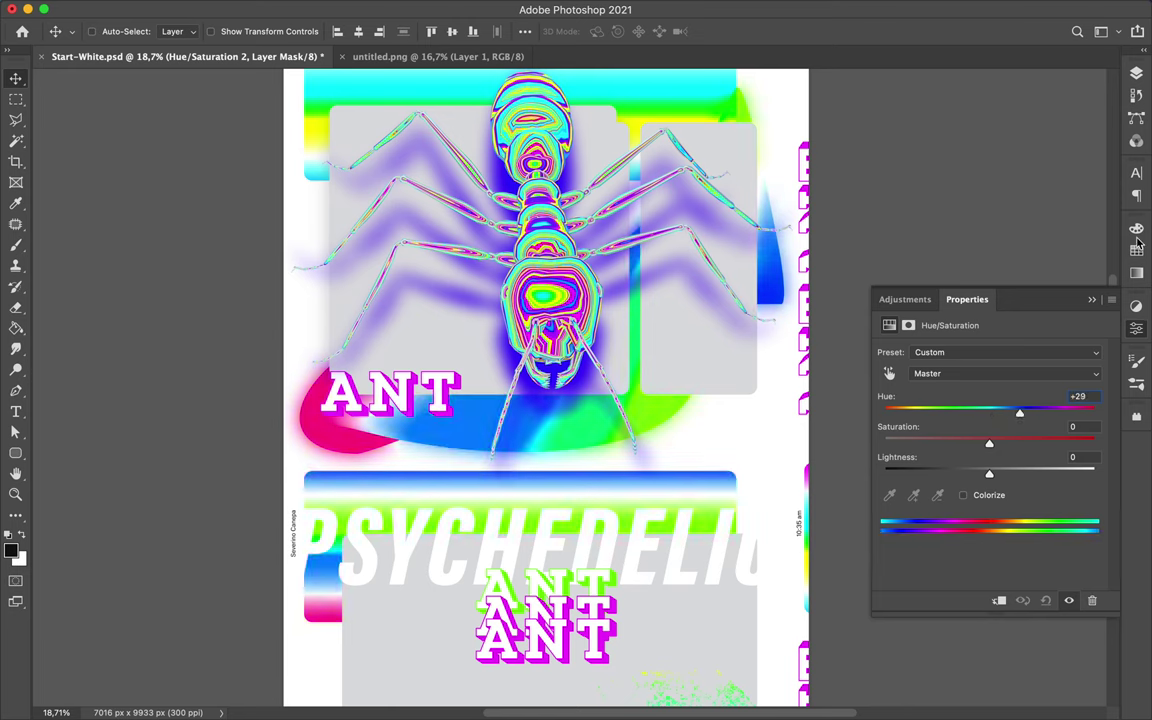
click(1136, 73)
Move Hue/Saturation 2 higher in the stack and give the copied adjustment a different hue.
mouse_move(1037, 590)
mouse_down()
mouse_move(1055, 551)
mouse_move(1045, 550)
mouse_up()
scroll(545, 400, up, 2)
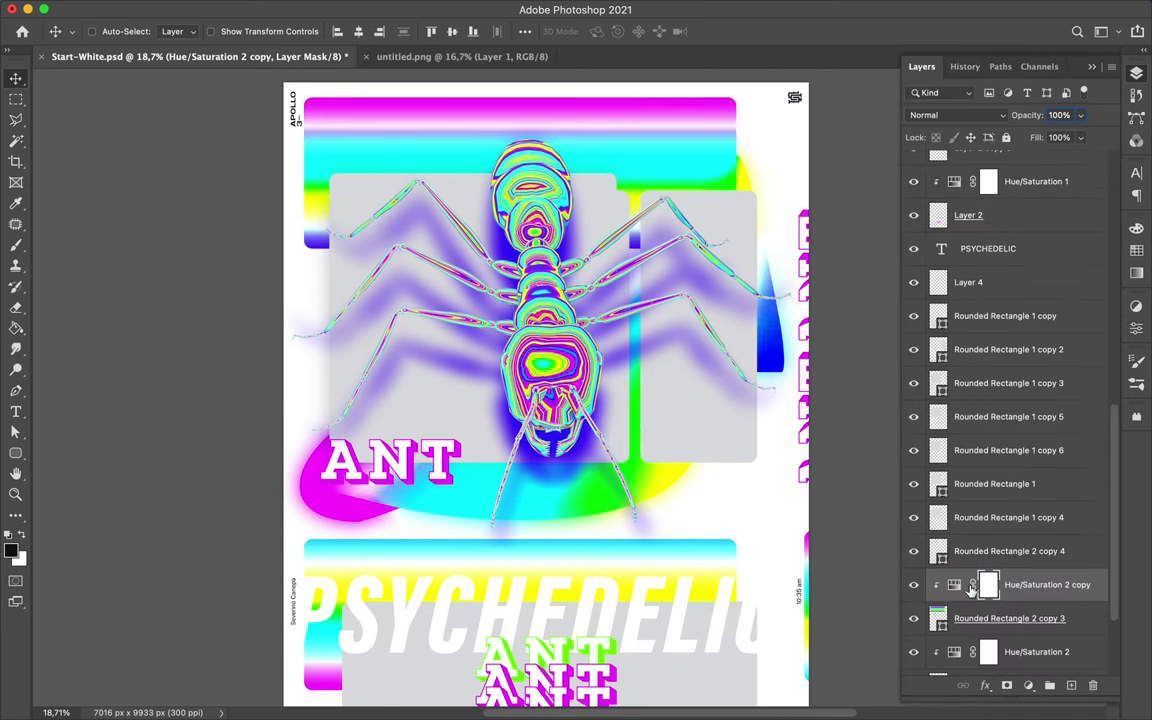
click(1136, 327)
drag(993, 412, 1062, 412)
click(770, 370)
click(1136, 73)
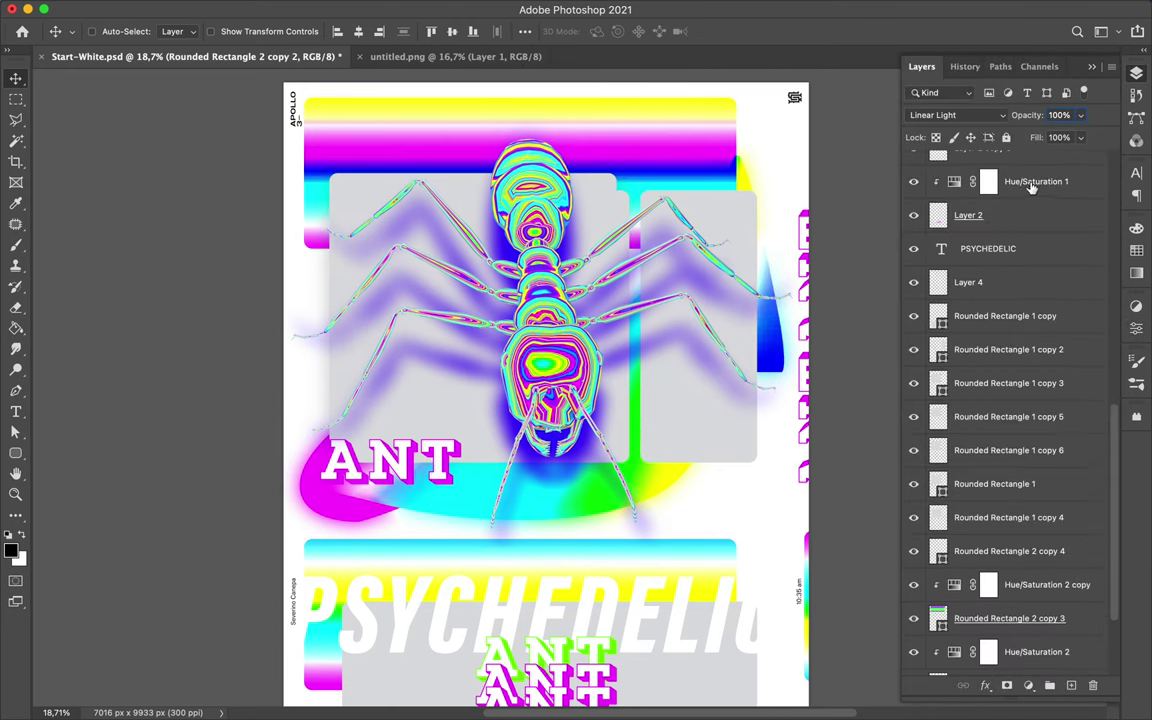
drag(1012, 408, 1010, 640)
scroll(710, 500, down, 2)
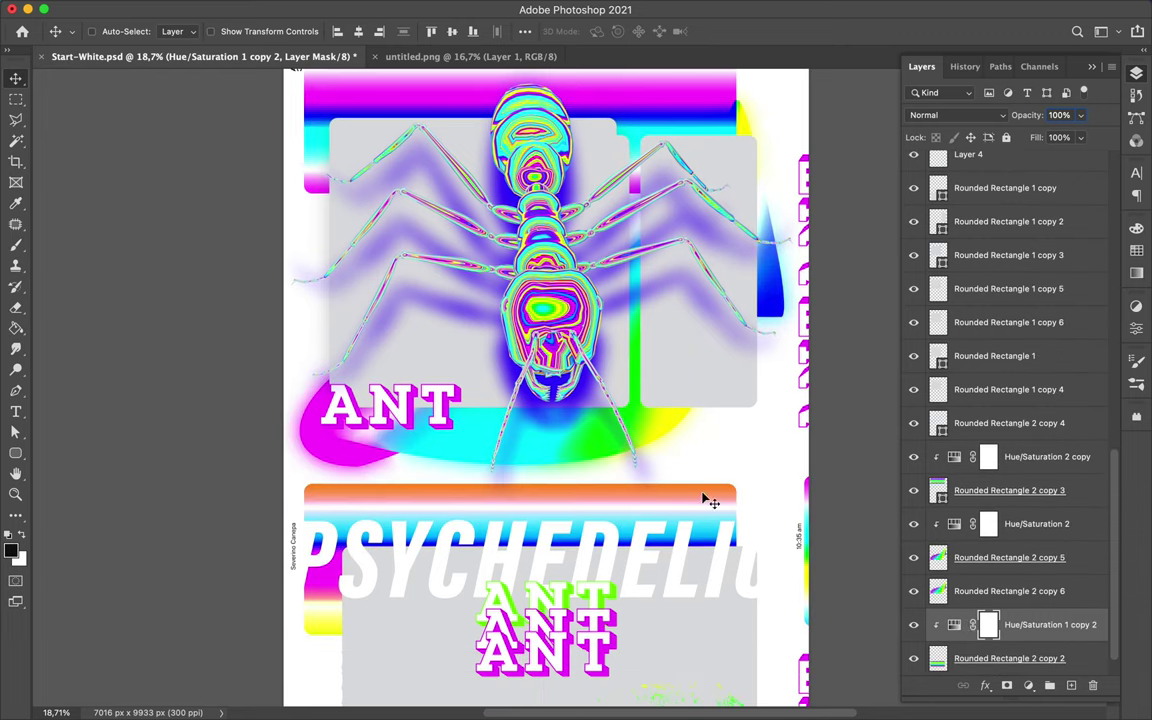
Shorten the gradient bar behind PSYCHEDELIC and slide the small ANT copy left.
click(522, 555)
key(ctrl+t)
drag(522, 484, 476, 569)
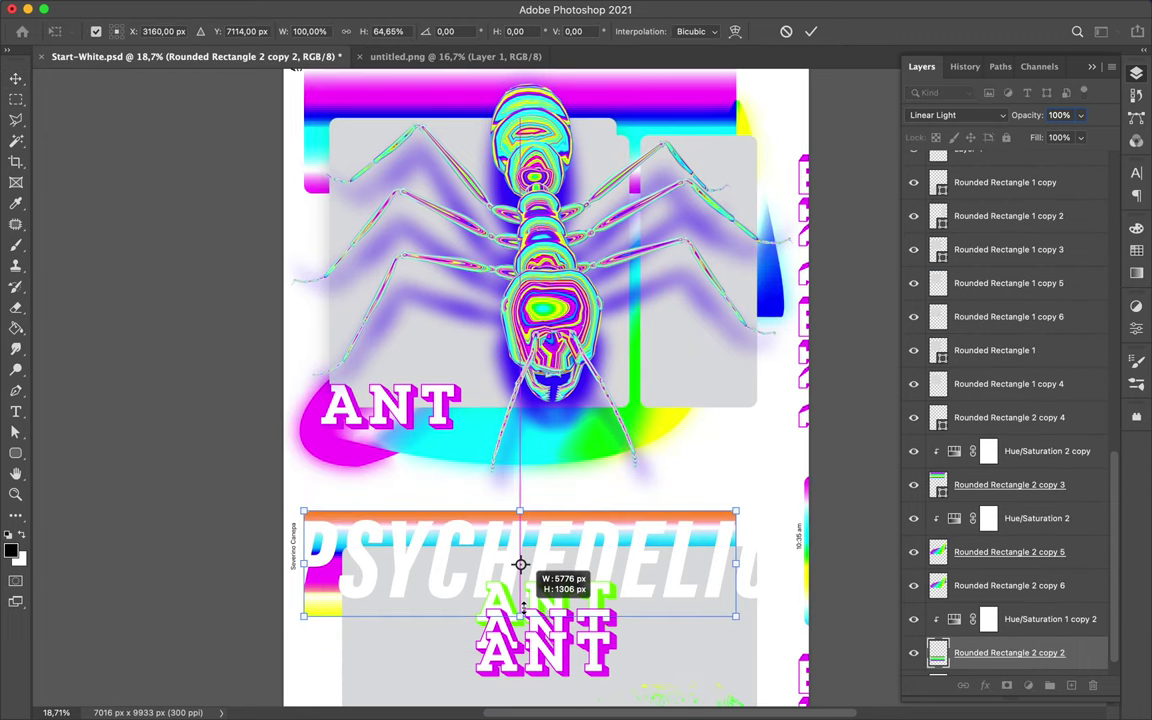
key(Return)
scroll(442, 600, down, 2)
drag(442, 609, 555, 535)
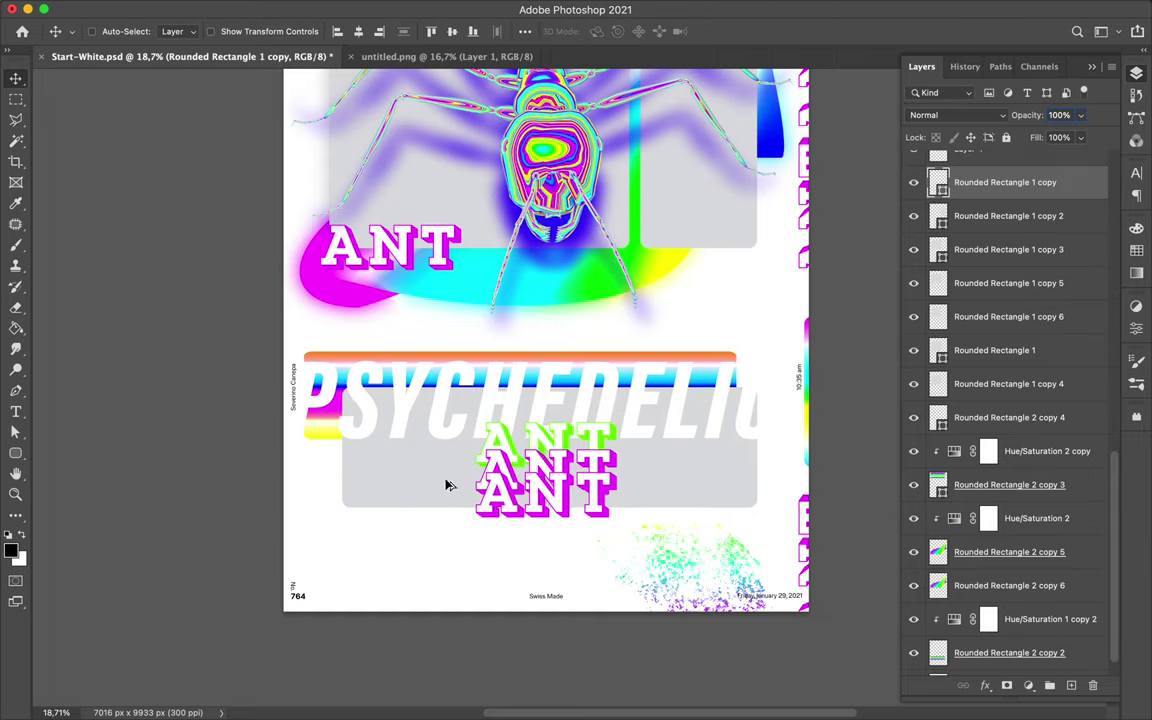
drag(450, 481, 500, 572)
scroll(612, 545, up, 4)
drag(1012, 484, 1000, 446)
scroll(808, 468, down, 3)
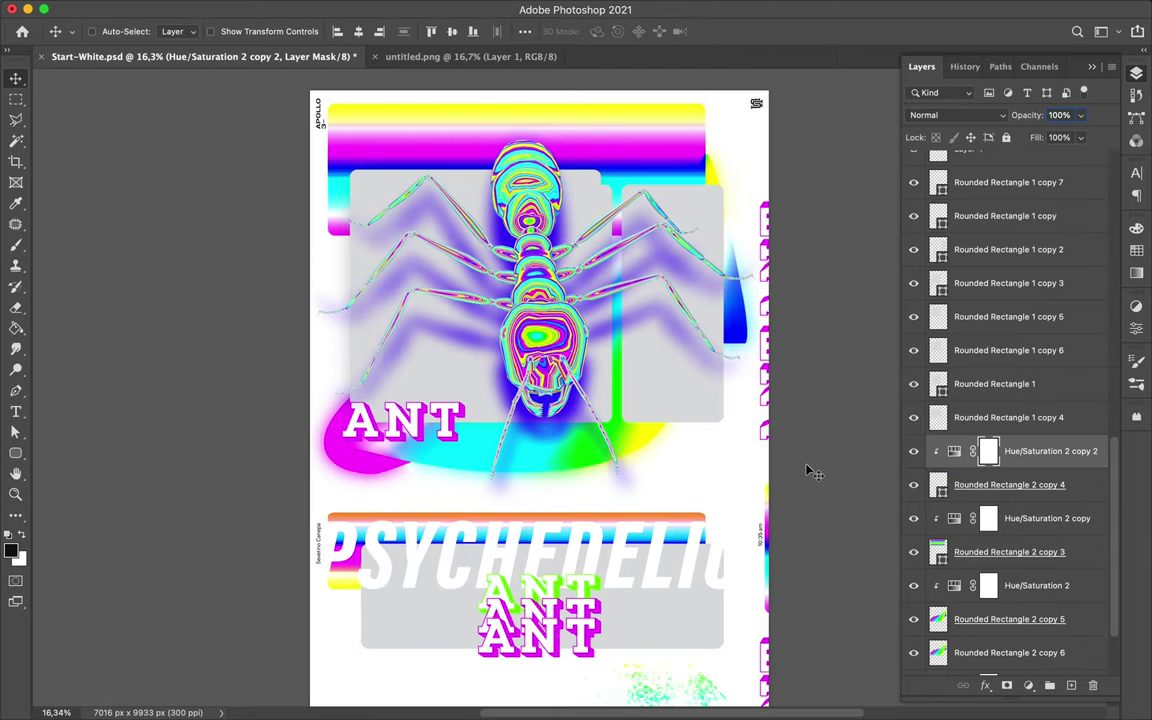
drag(309, 283, 240, 276)
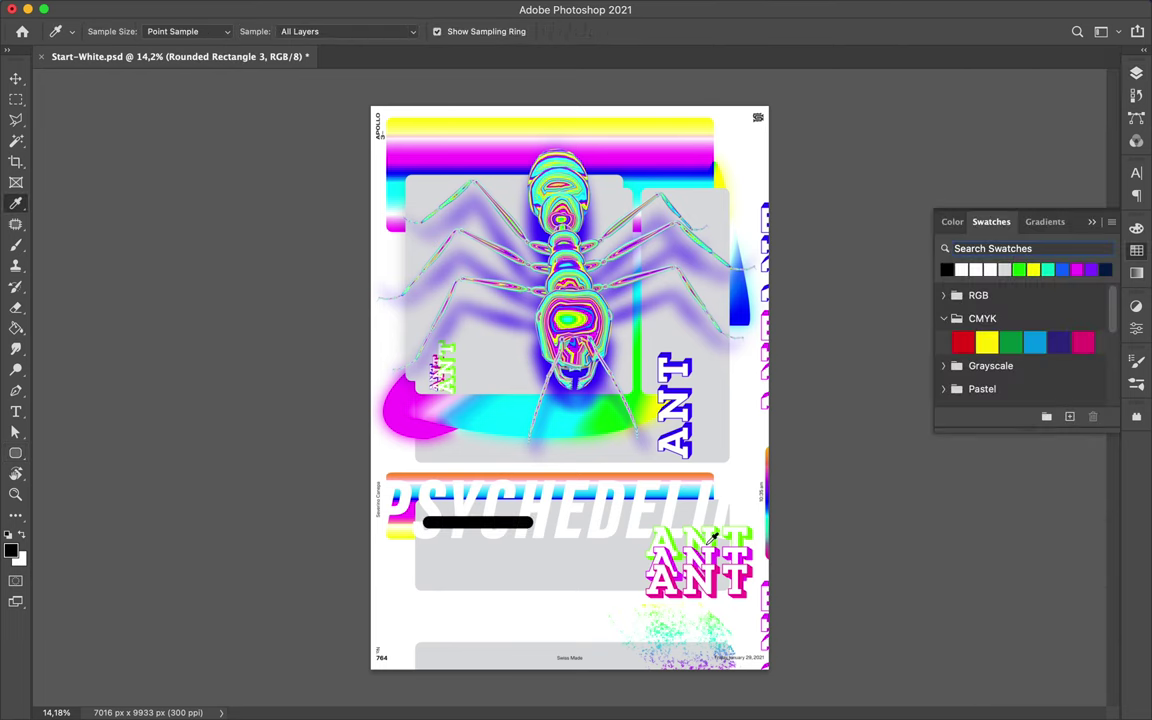
Fill the Rounded Rectangle 3 accent bar green and place its layer just below PSYCHEDELIC.
key(v)
key(alt+BackSpace)
key(F7)
scroll(1000, 400, down, 3)
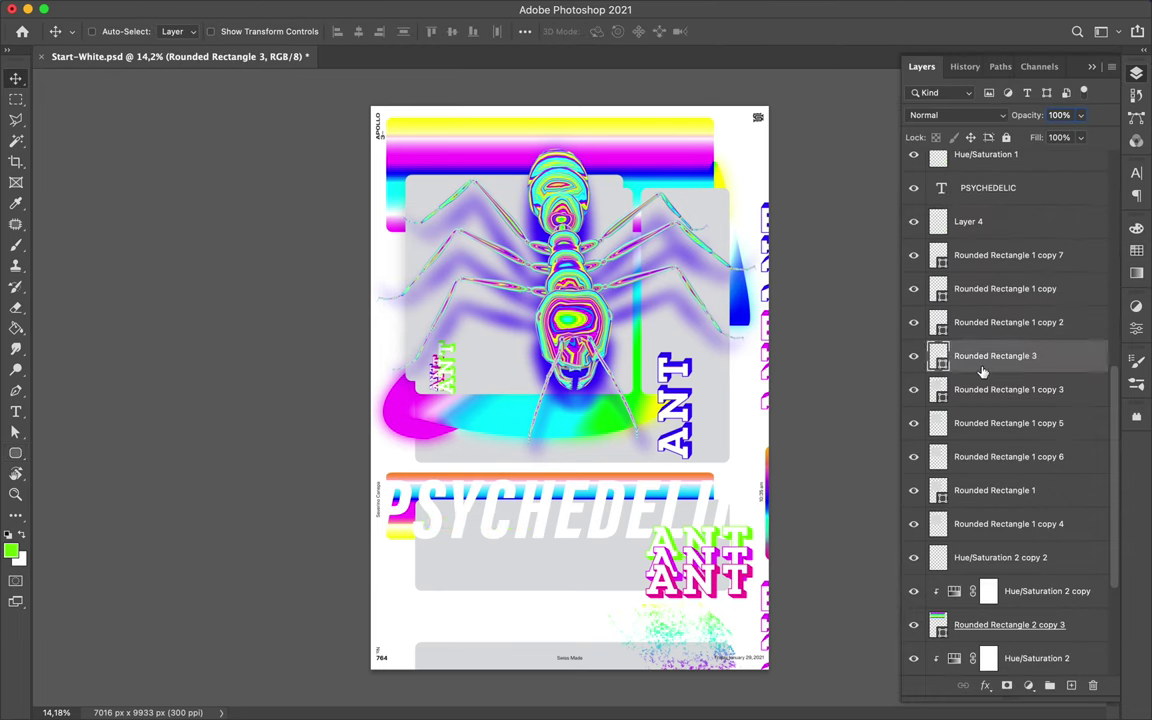
drag(982, 355, 985, 238)
scroll(510, 519, up, 5)
key(ctrl+t)
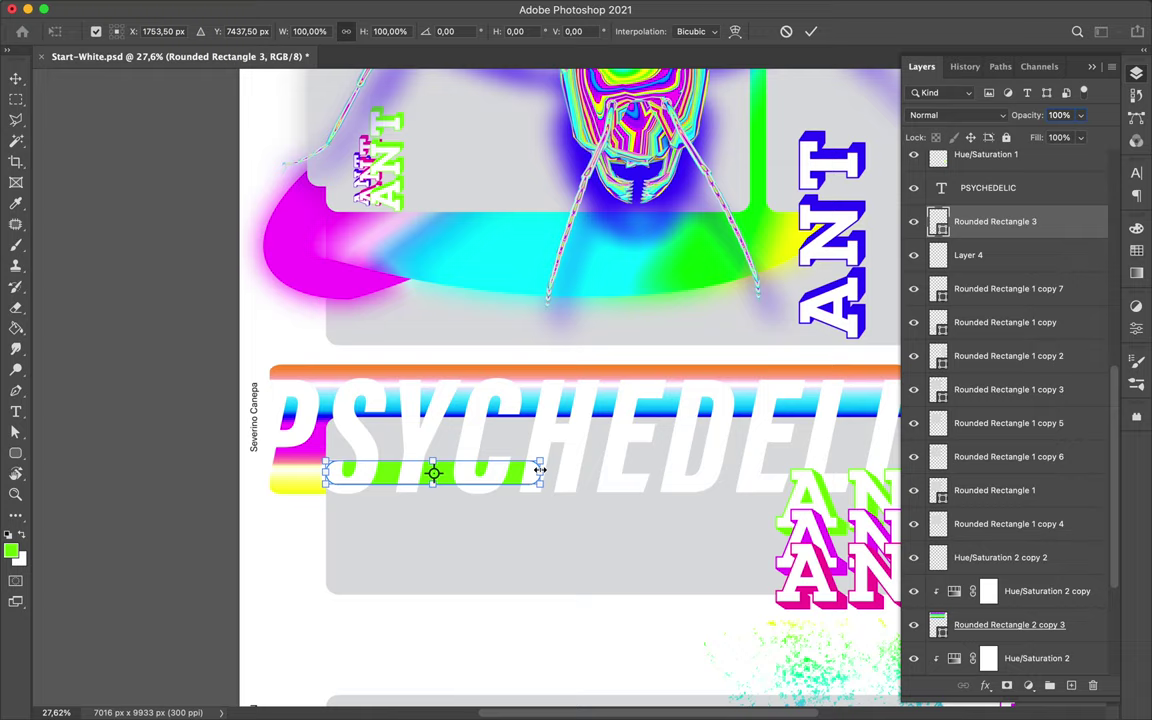
key(Return)
scroll(578, 496, down, 3)
Draw a second thin green accent bar, Rounded Rectangle 4, 1457 × 74 px.
key(u)
drag(555, 455, 662, 464)
key(i)
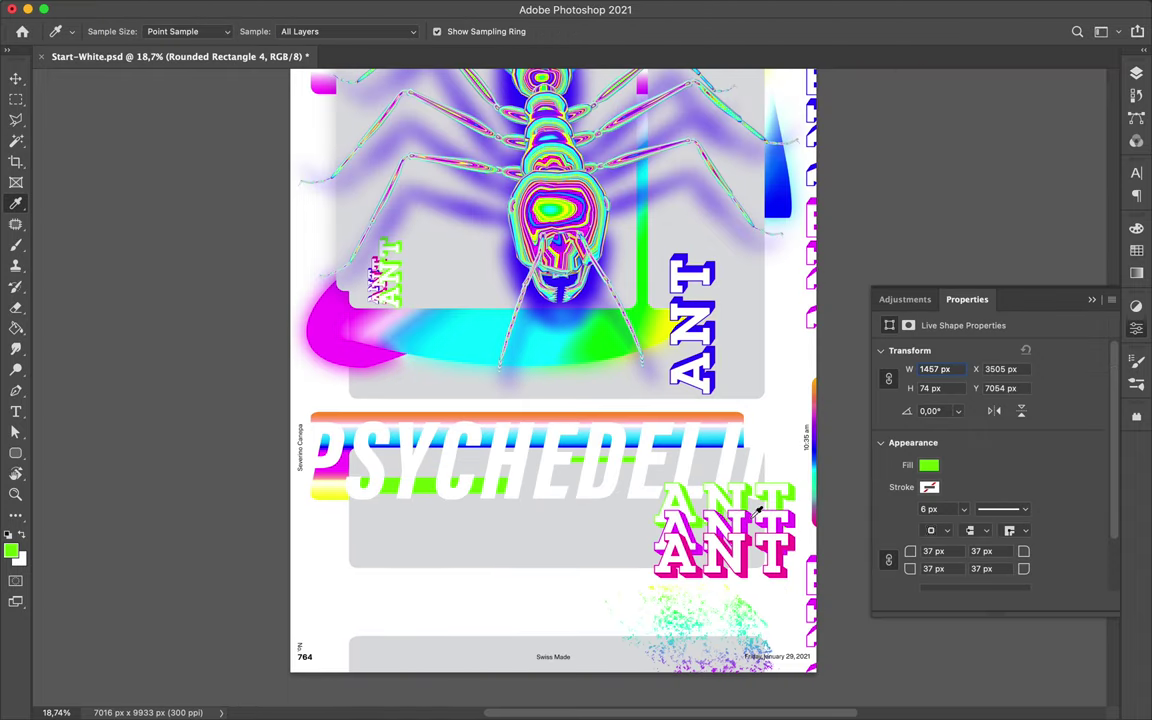
key(a)
scroll(610, 560, down, 2)
scroll(560, 400, down, 1)
Add a new empty layer in the Layers panel.
key(v)
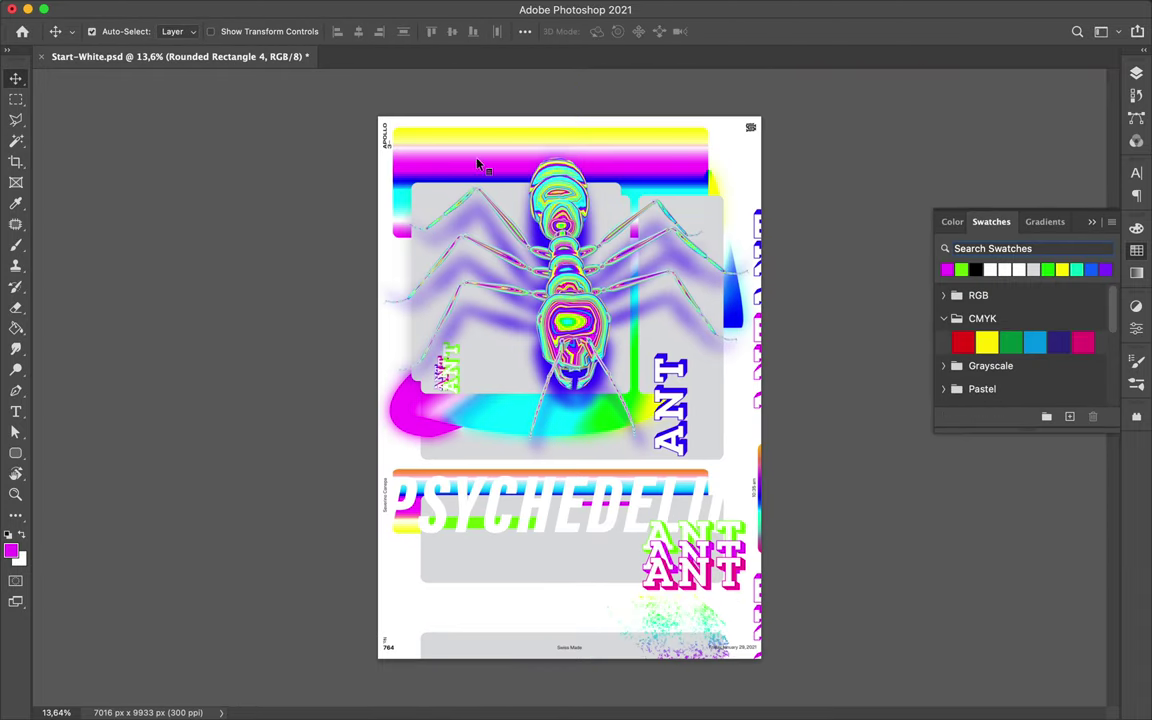
key(F7)
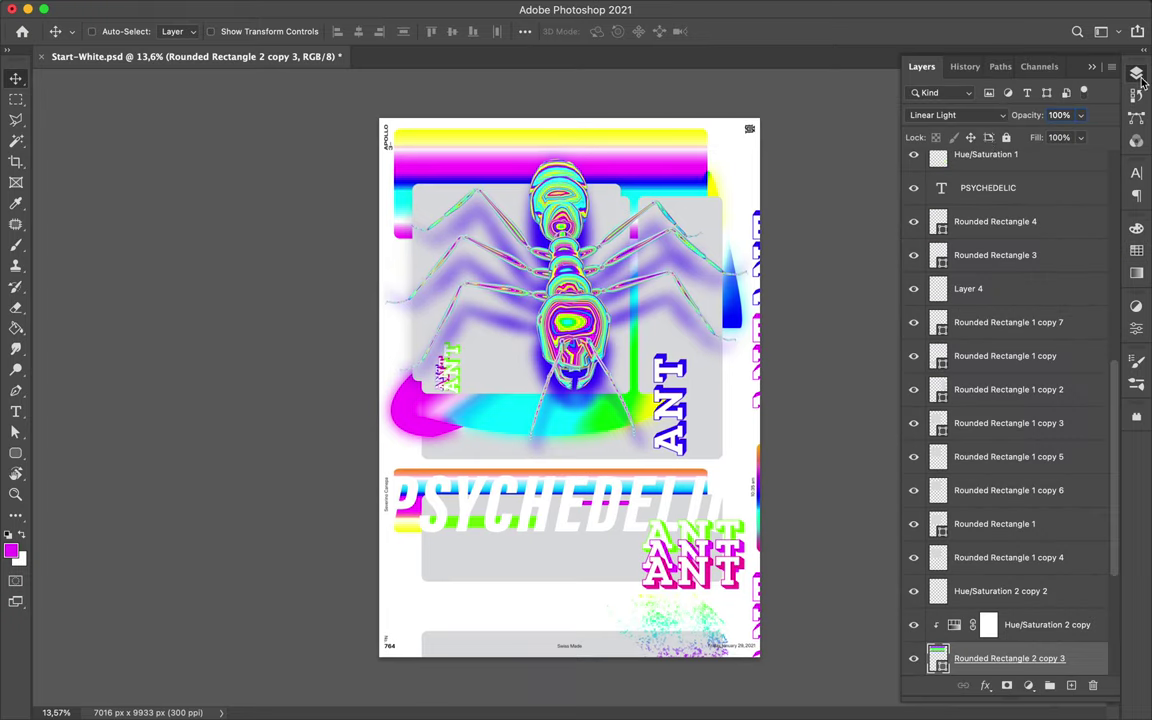
click(1071, 685)
key(alt+bracketright)
Fill a white ant silhouette on Layer 6 and stack it between Rounded Rectangle 3 and Layer 4.
key(g)
scroll(589, 414, down, 1)
key(m)
key(x)
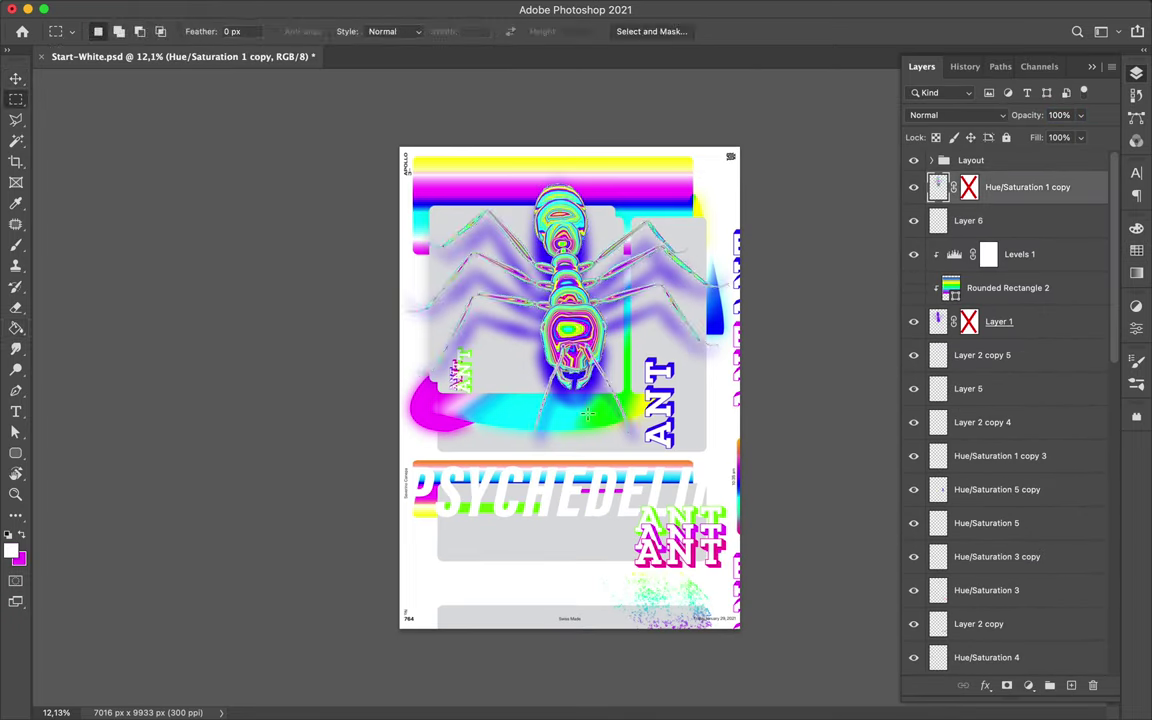
click(1008, 214)
key(g)
click(560, 300)
key(ctrl+d)
key(v)
drag(540, 380, 530, 659)
drag(968, 220, 998, 290)
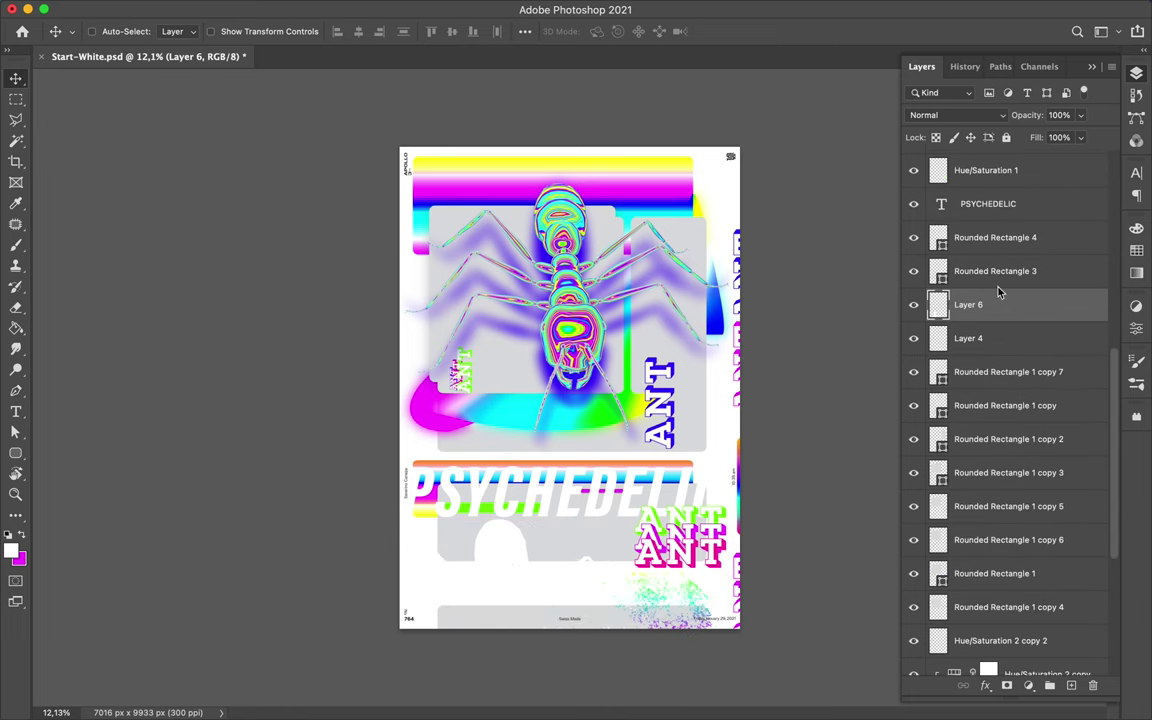
Shrink the white ant and rotate it about −42°.
key(ctrl+t)
drag(651, 519, 612, 650)
key(Return)
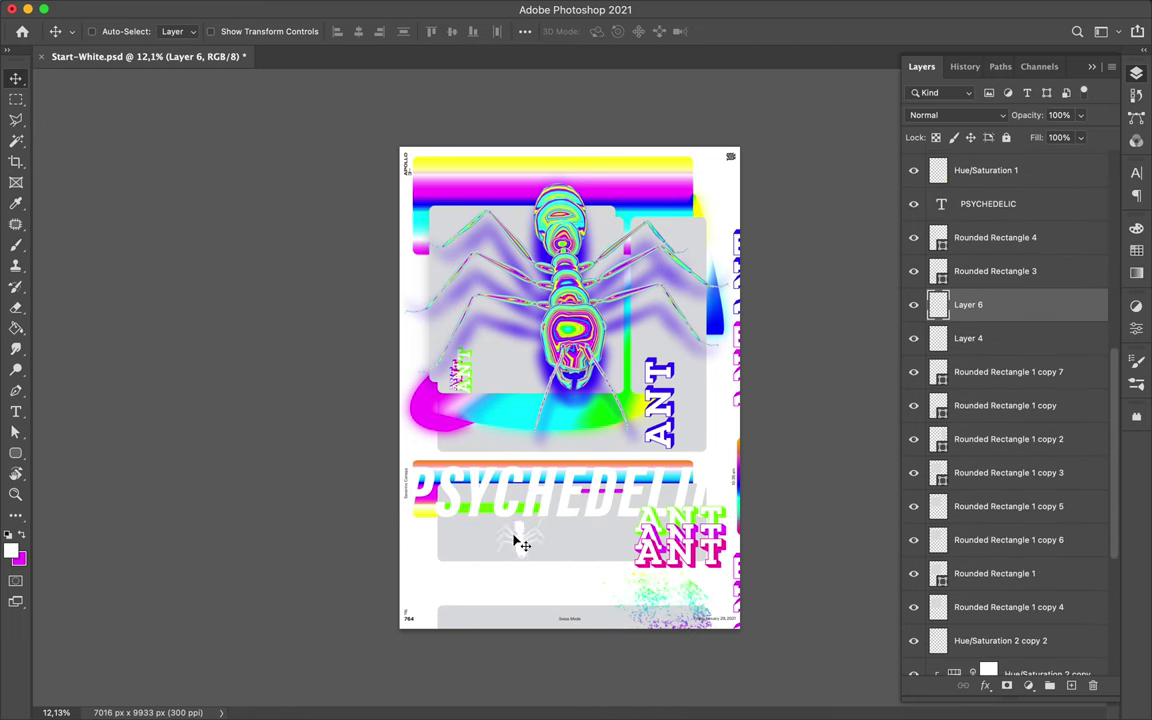
scroll(517, 540, up, 1)
key(ctrl+t)
drag(560, 540, 500, 570)
key(Return)
Duplicate the ant icon several times, placing copies near the top left and in the footer bar.
key(ctrl+alt+t)
key(Return)
key(Return)
key(ctrl+alt+t)
drag(527, 134, 450, 148)
key(Return)
key(ctrl+alt+t)
key(Return)
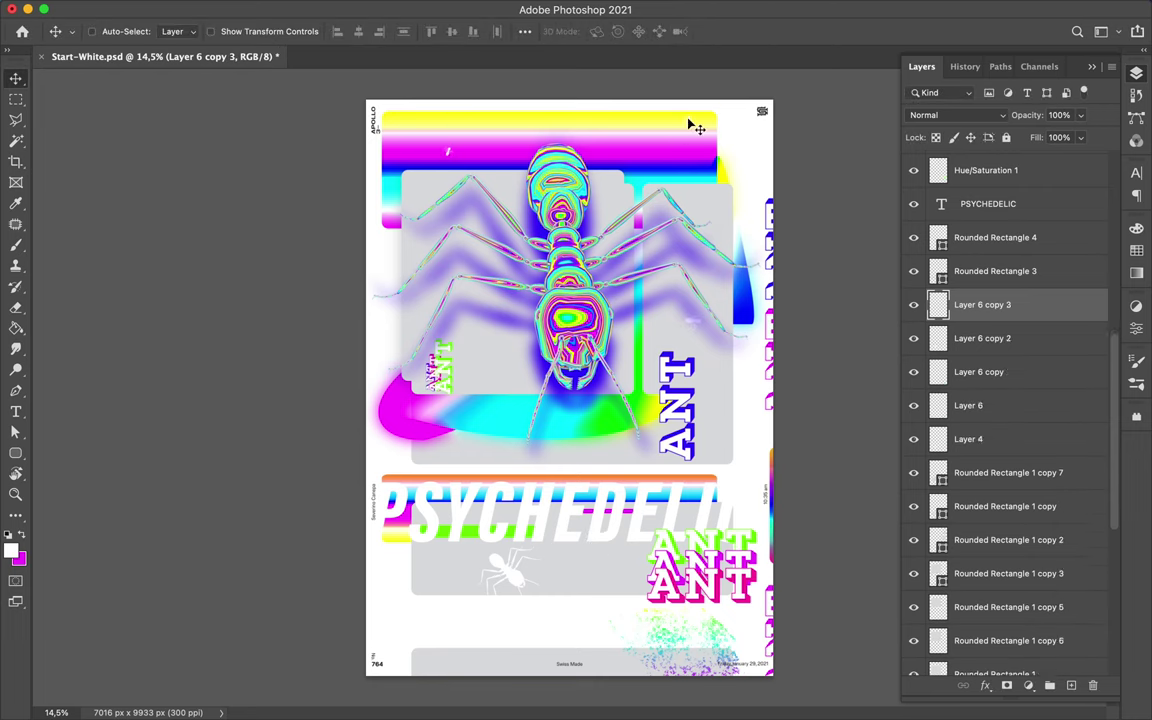
key(ctrl+alt+t)
key(Return)
mouse_move(672, 148)
mouse_down()
mouse_move(467, 675)
mouse_move(465, 417)
mouse_up()
key(ctrl+alt+t)
key(Return)
key(ctrl+alt+t)
key(Return)
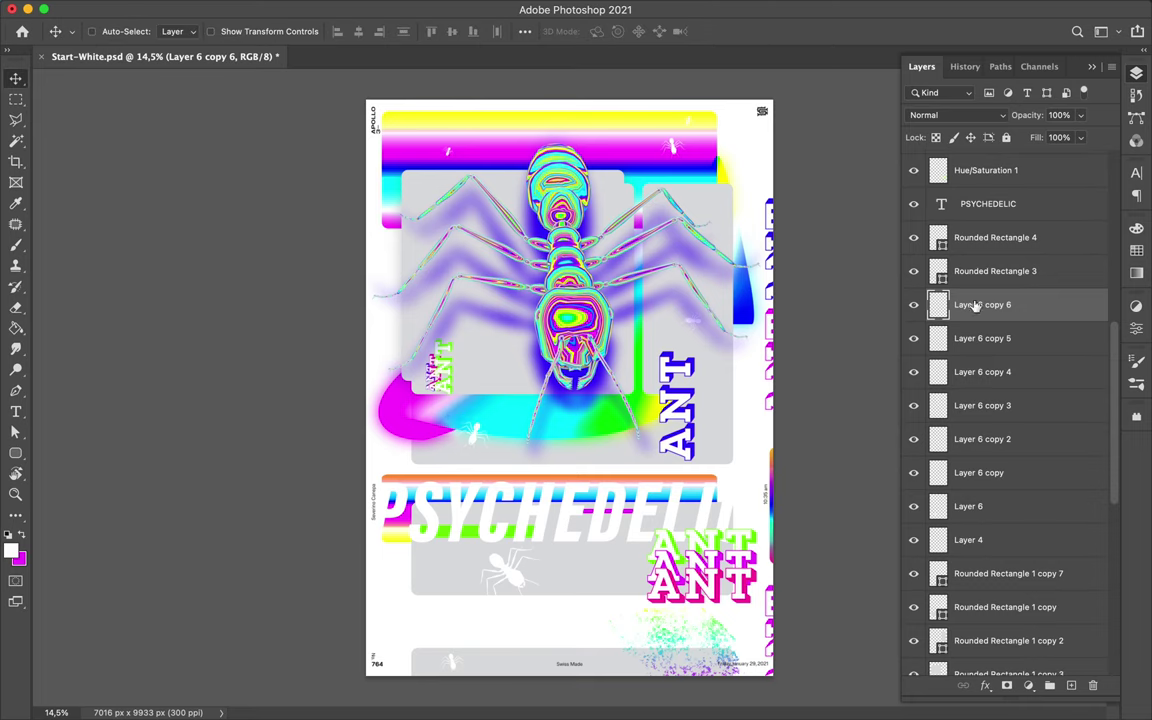
Place another ant copy over the lower-left blob and add a magenta copy of the vertical ANT.
drag(972, 304, 985, 505)
drag(470, 452, 505, 395)
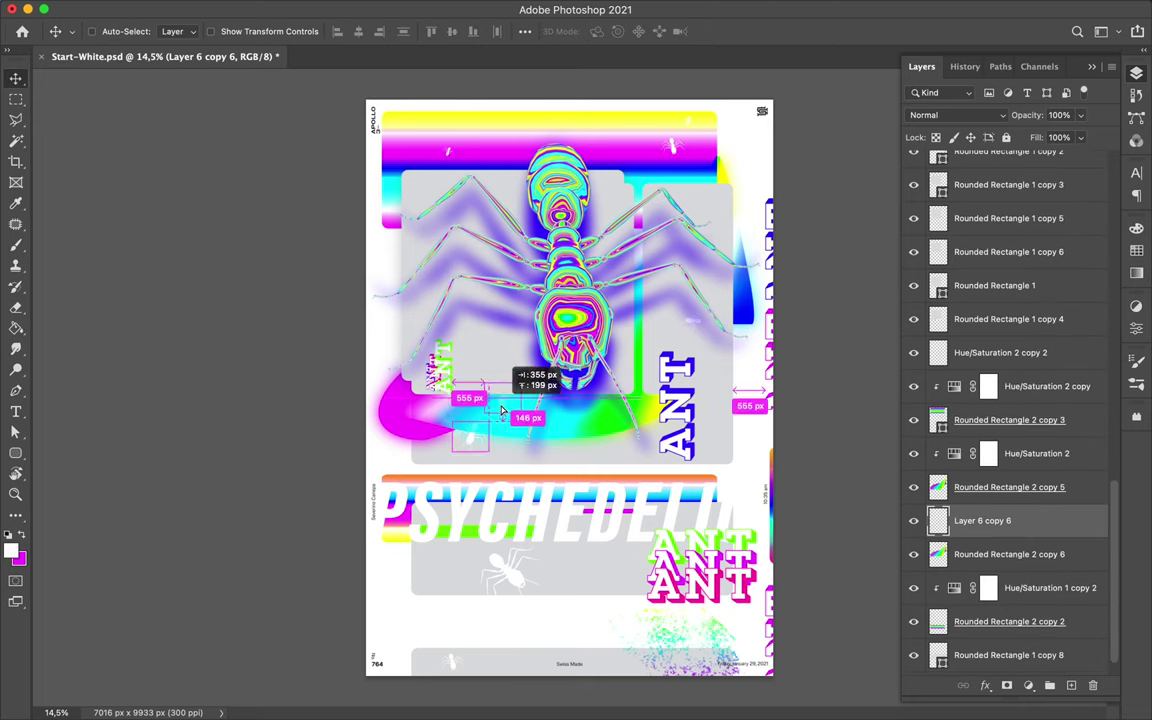
key(ctrl+alt+t)
key(Return)
drag(980, 519, 980, 386)
key(ctrl+t)
key(Return)
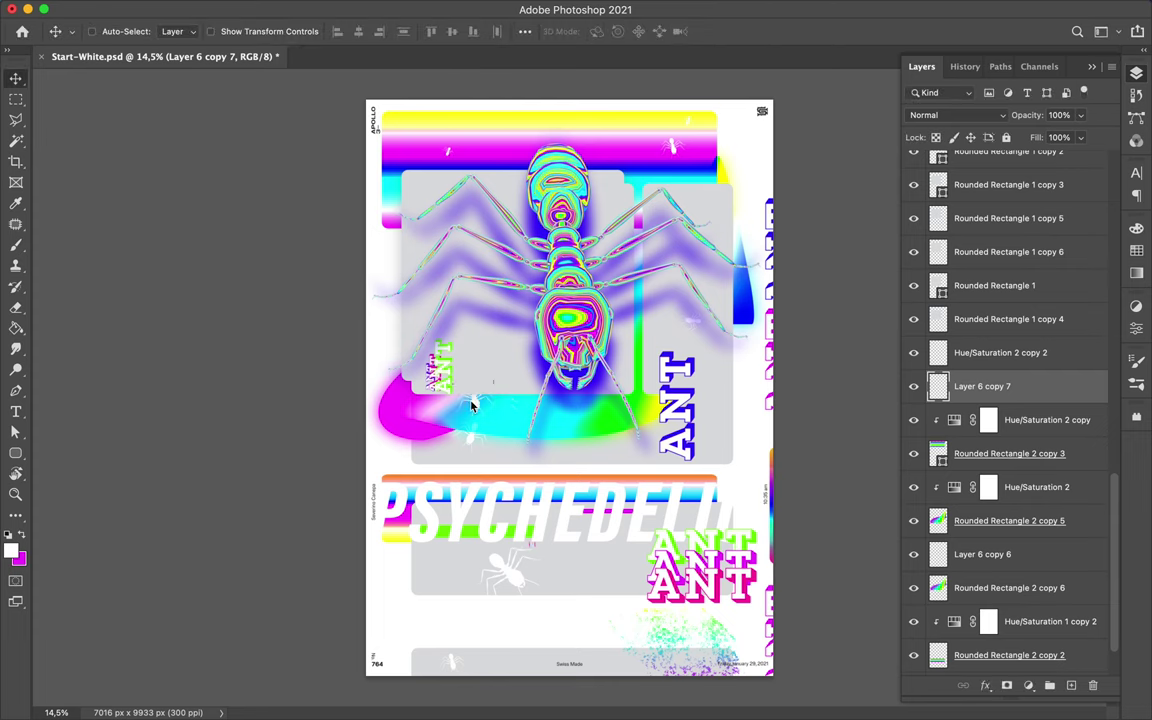
drag(688, 410, 720, 420)
drag(1034, 494, 1000, 648)
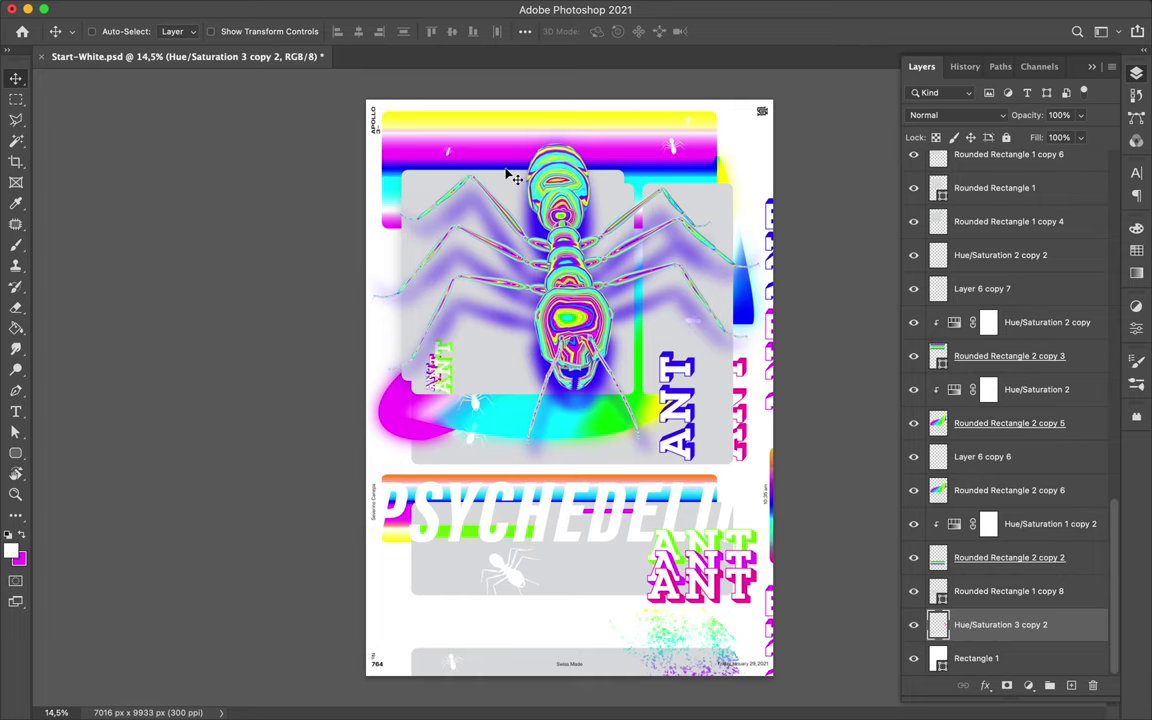
Draw a thin vertical magenta accent bar, Rounded Rectangle 6, in the ant panel.
drag(553, 130, 555, 172)
key(v)
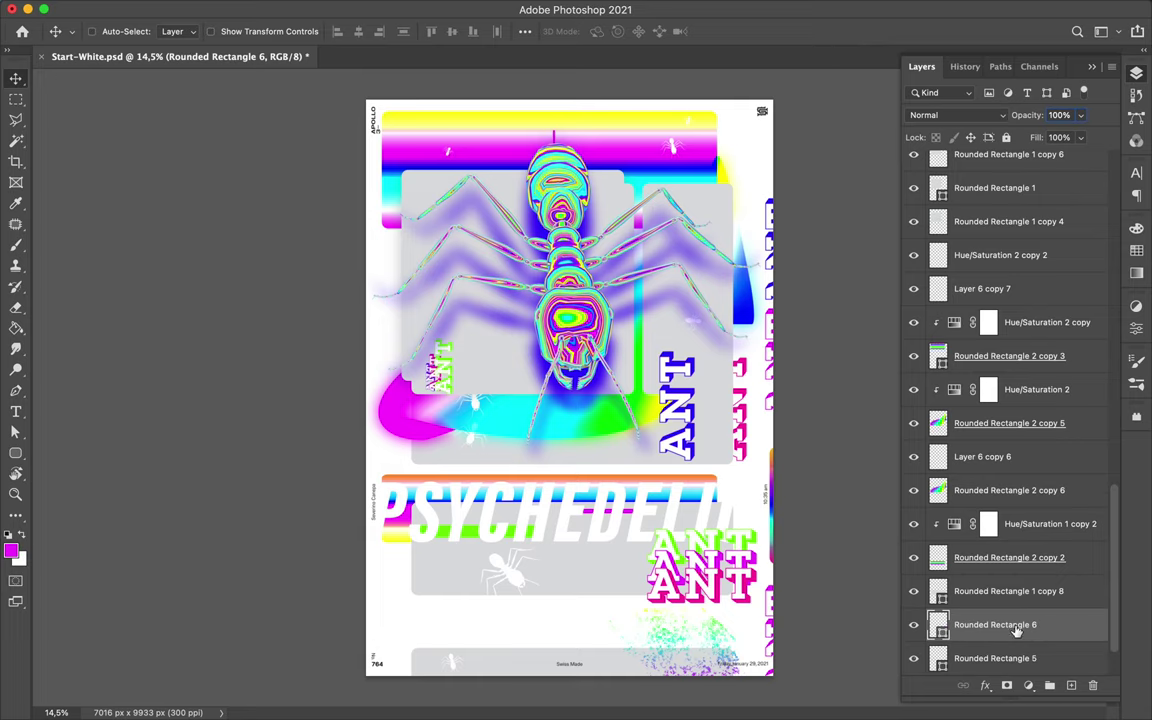
scroll(1005, 400, up, 10)
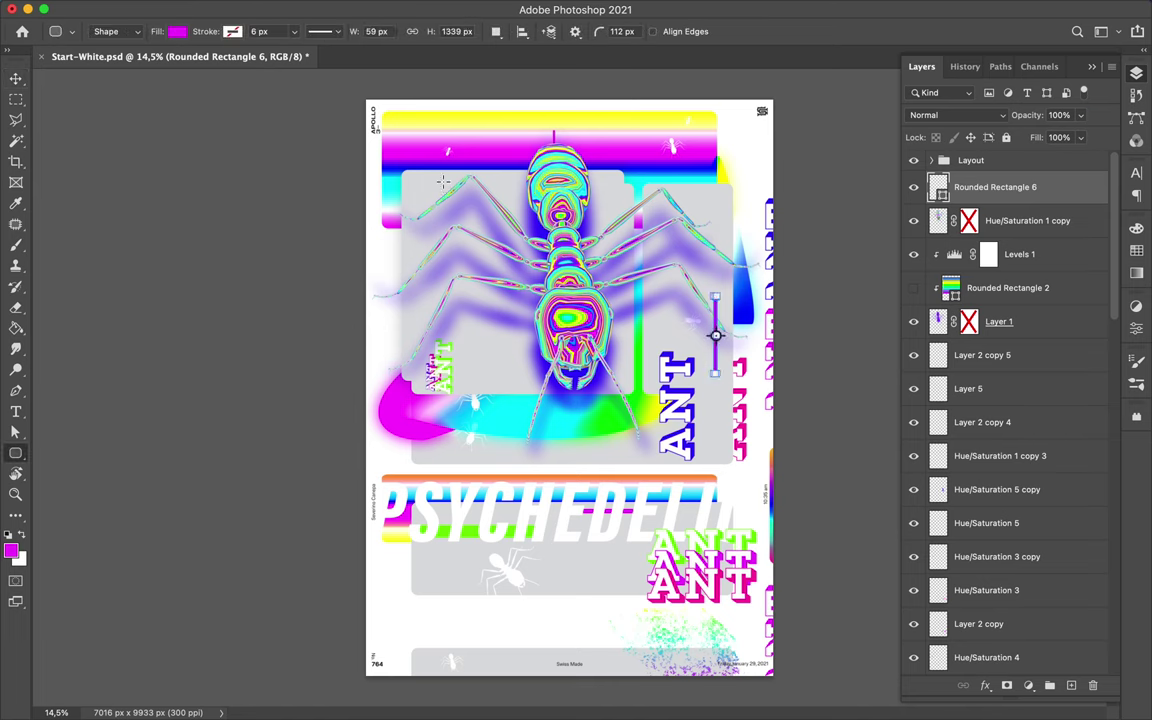
Draw a second thin vertical bar, Rounded Rectangle 7, and fill it blue.
drag(443, 182, 434, 275)
click(1136, 249)
key(i)
click(623, 375)
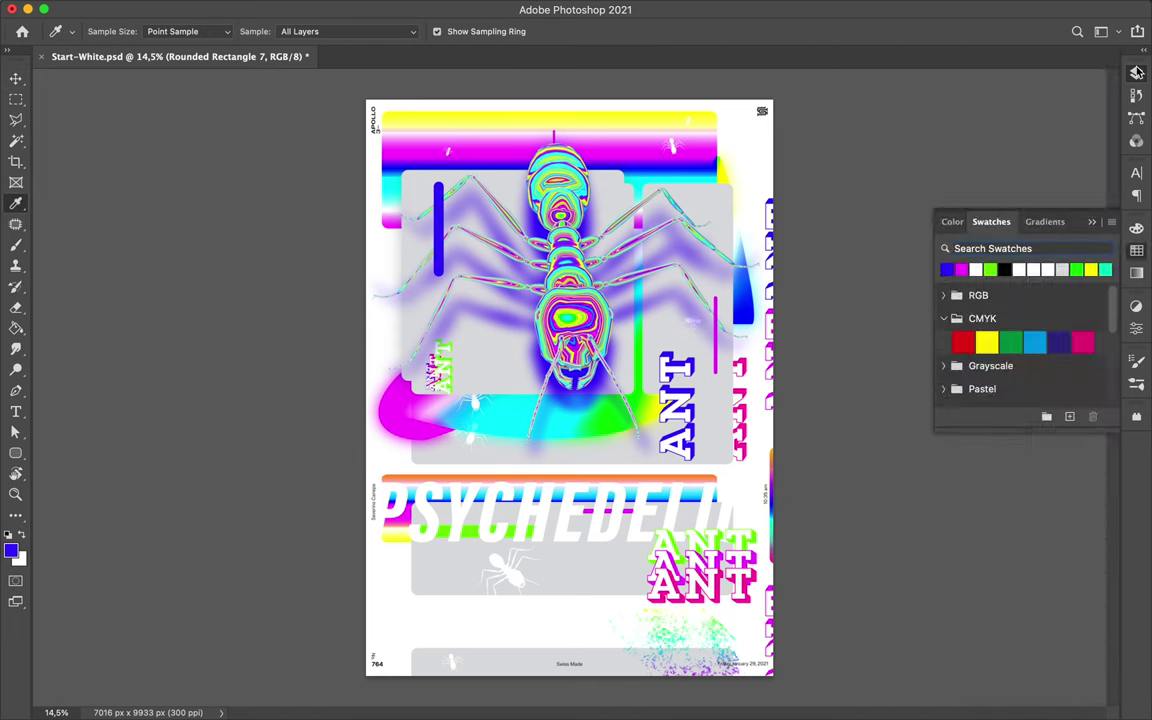
click(1136, 72)
key(v)
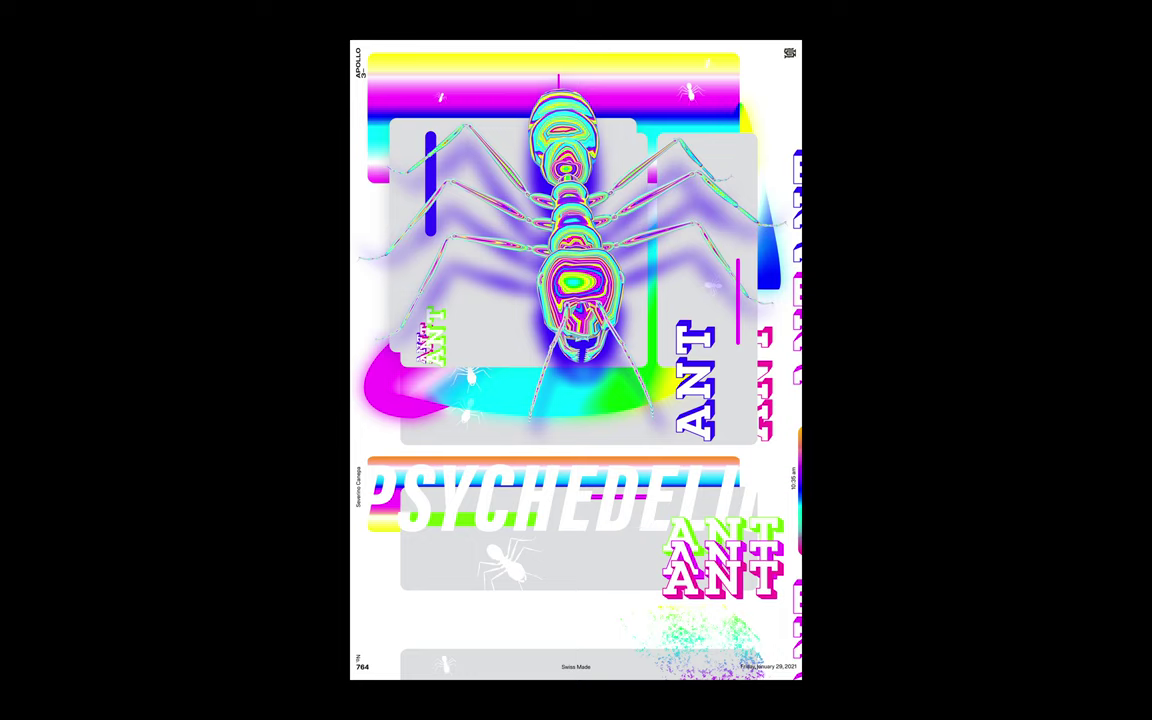